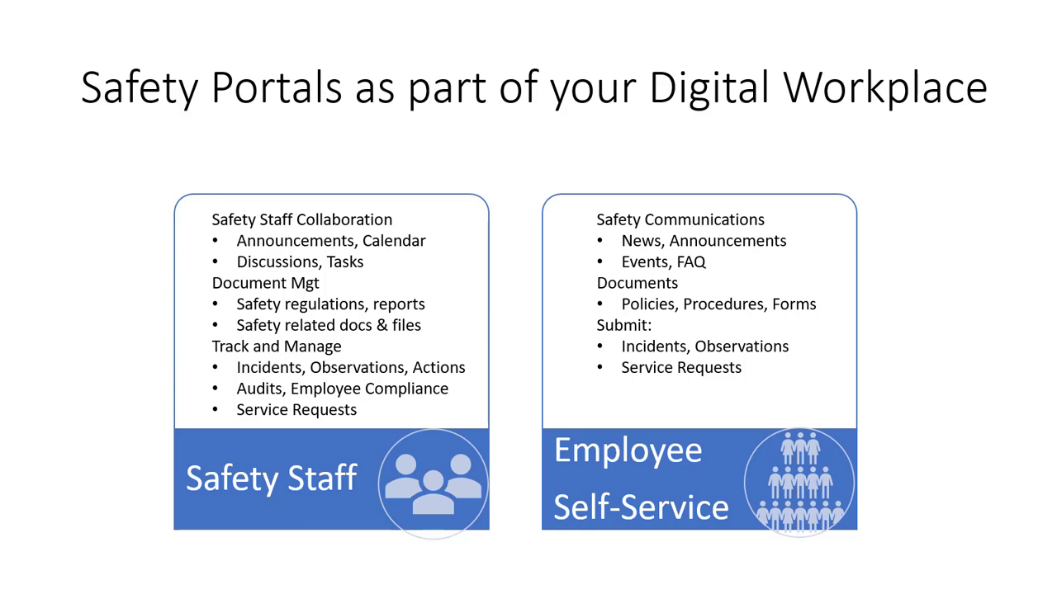
Switch to the Safety site in the browser and examine the Staff Portal's tiles, announcements, news, calendar, Unassigned Incidents and New Observations sections.
key(alt+Tab)
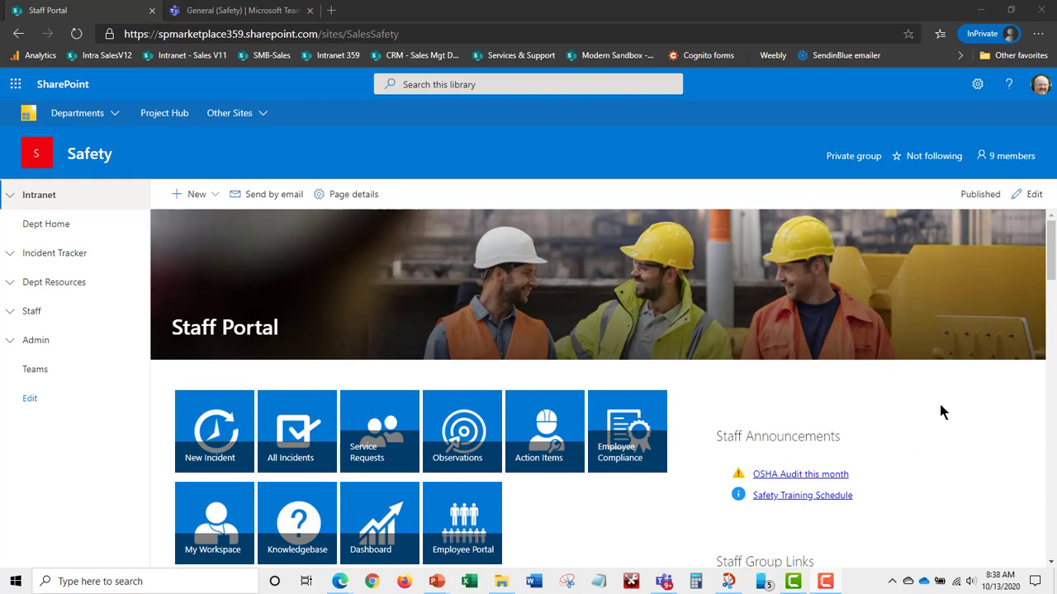
scroll(939, 401, down, 2)
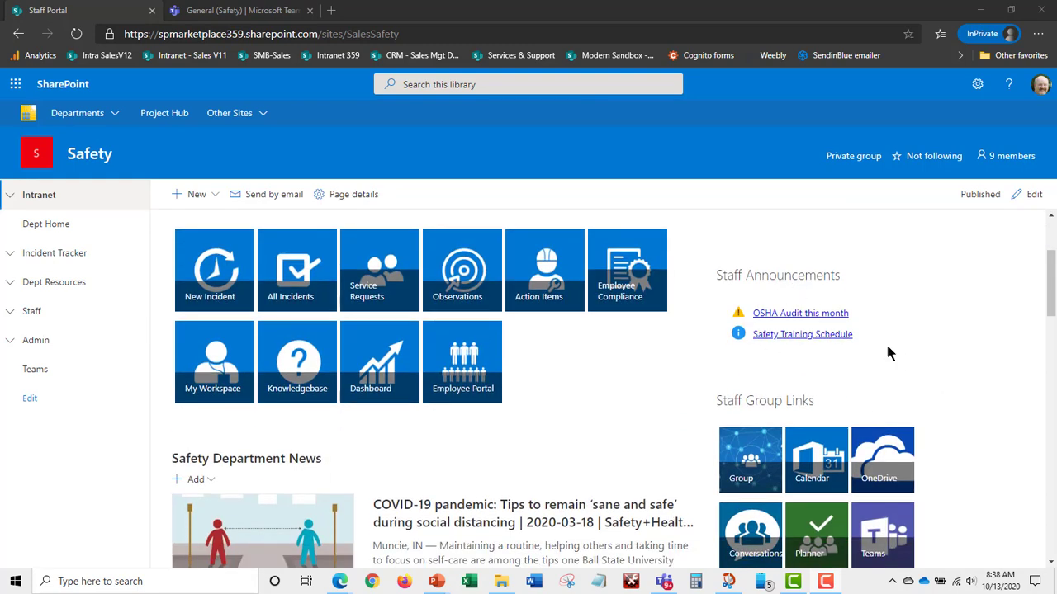
scroll(955, 392, down, 1)
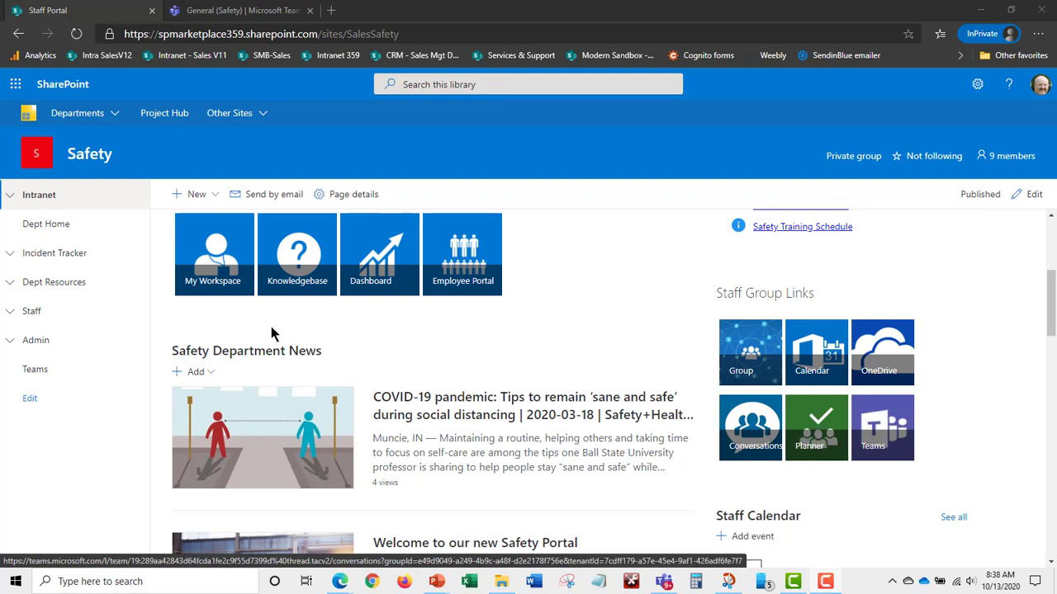
scroll(482, 440, down, 1)
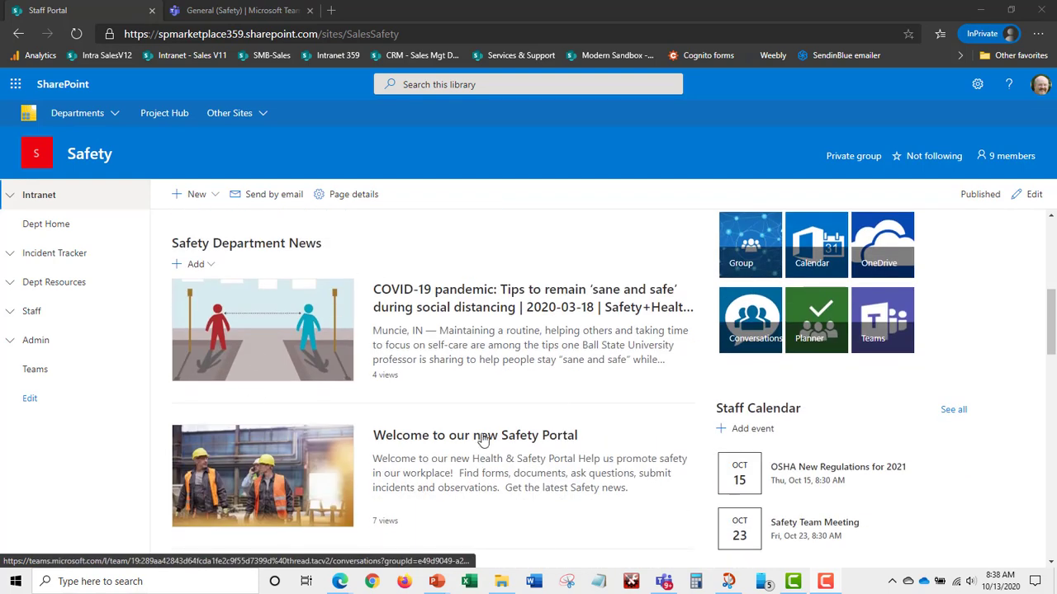
scroll(487, 438, down, 2)
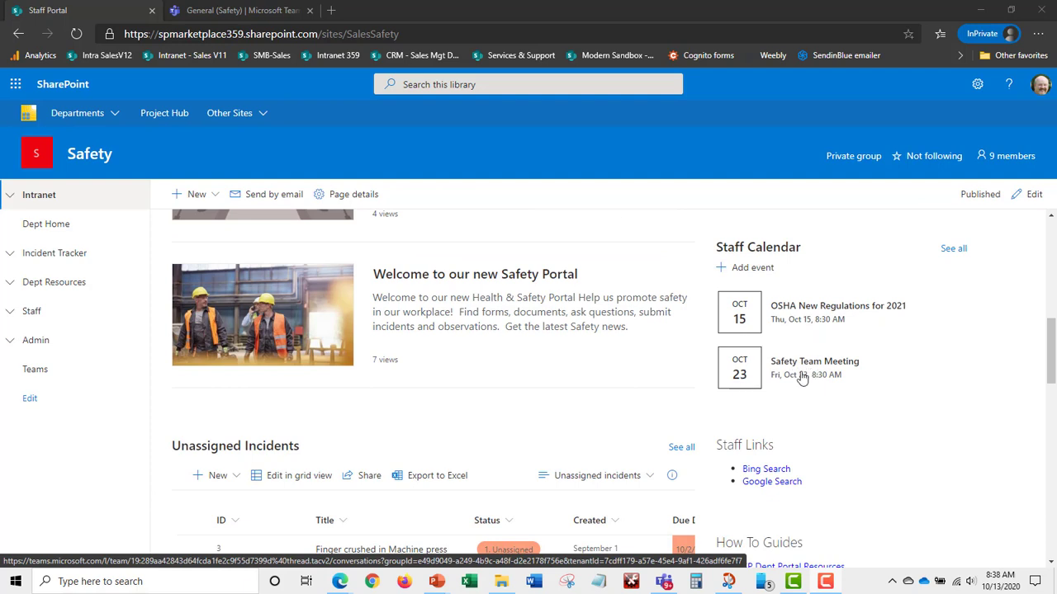
scroll(932, 439, down, 2)
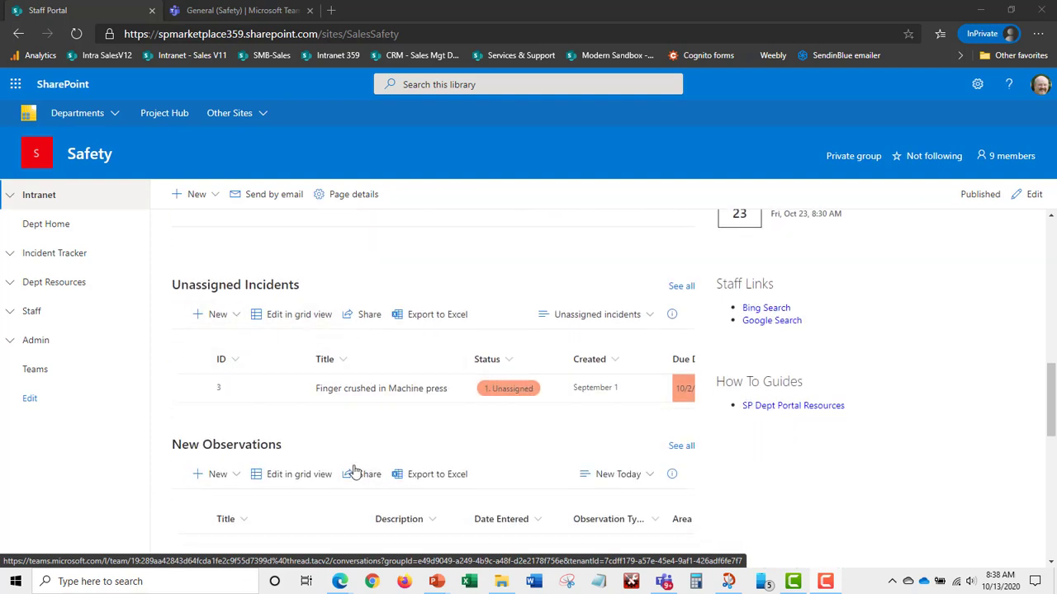
scroll(890, 449, down, 1)
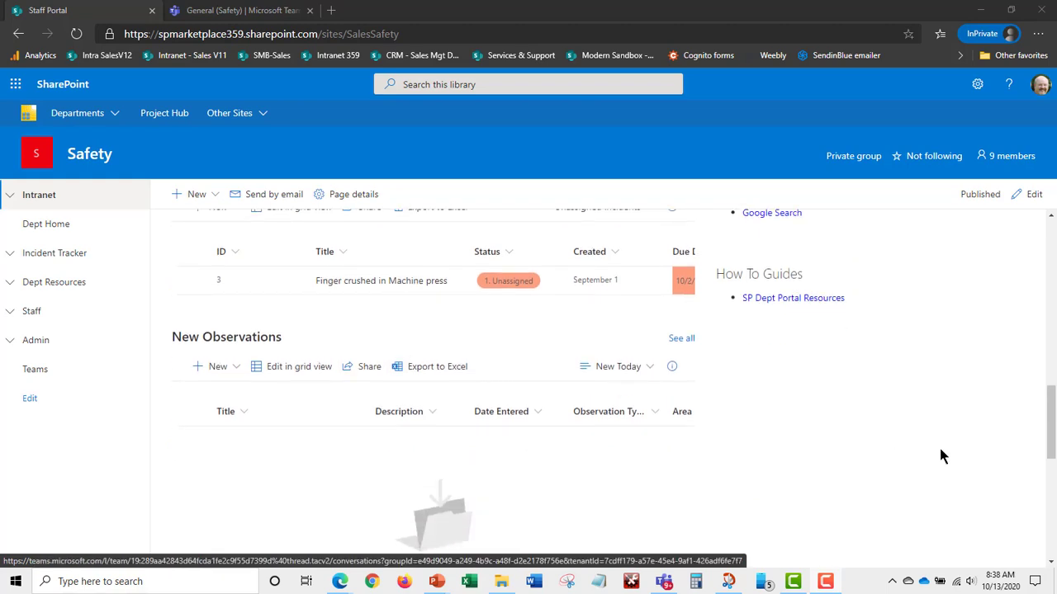
scroll(939, 449, up, 3)
scroll(941, 455, up, 5)
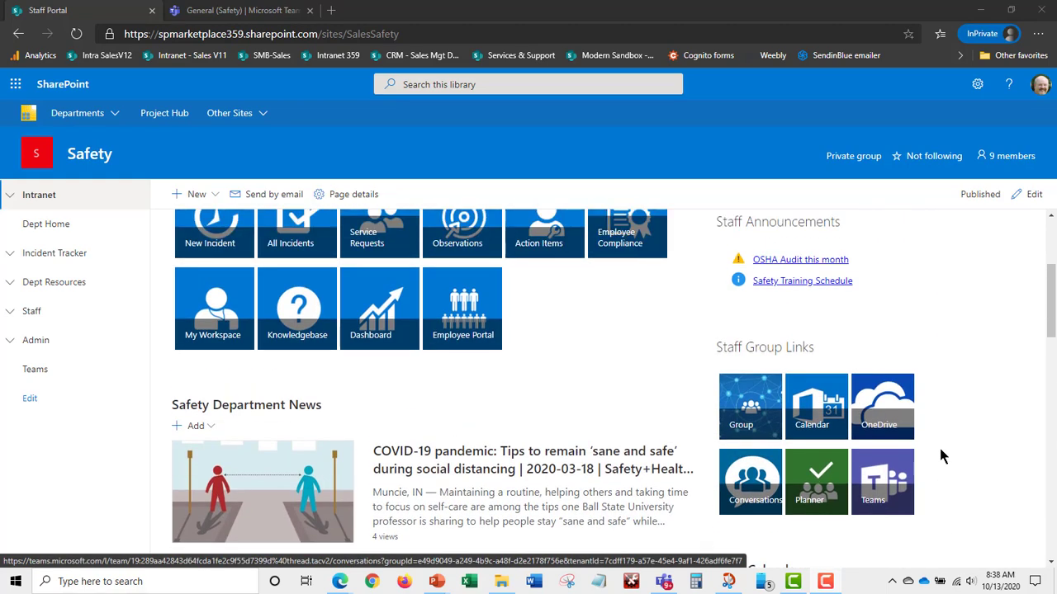
scroll(941, 455, up, 2)
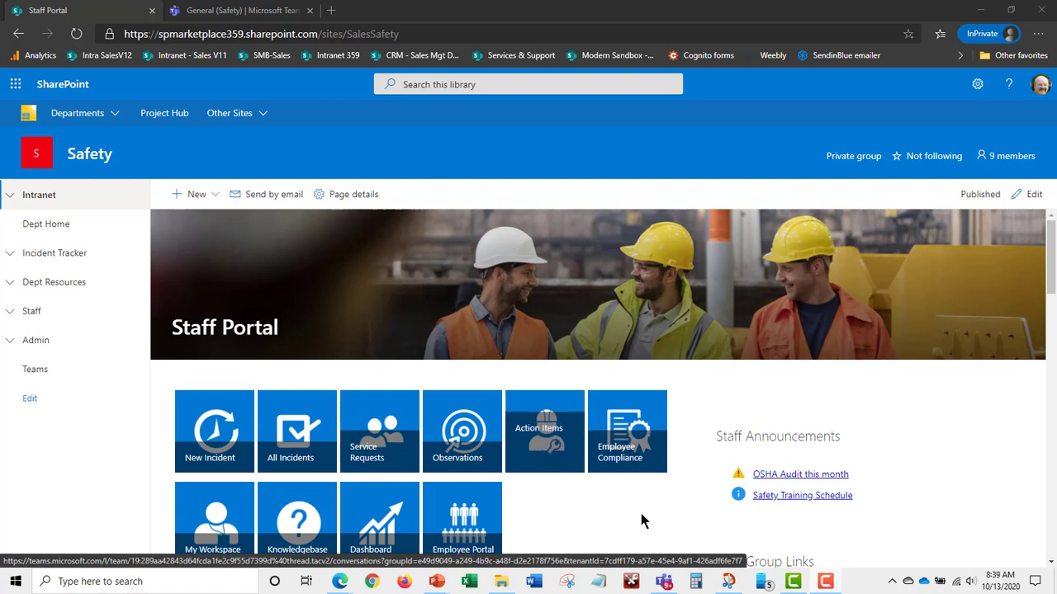
scroll(642, 509, down, 1)
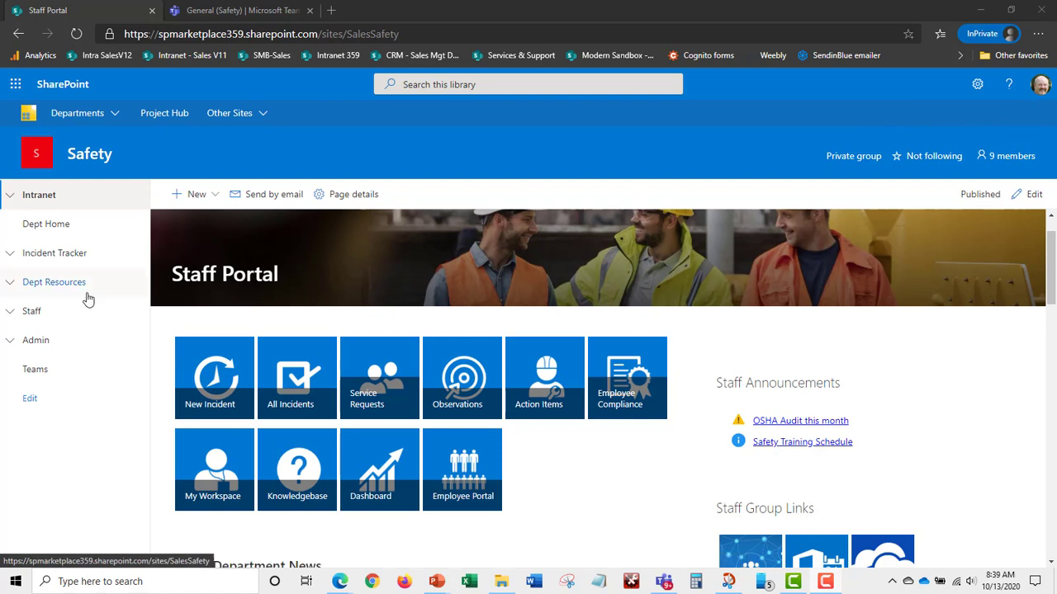
Examine the links grouped under Incident Tracker, Dept Resources and Staff in the Safety site's navigation.
click(10, 256)
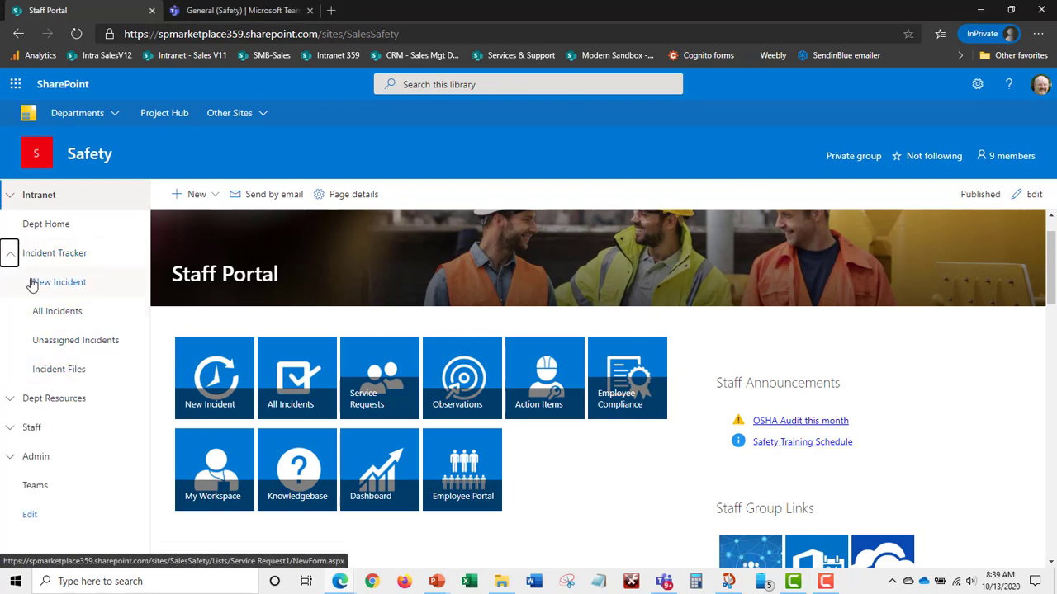
click(10, 254)
click(10, 283)
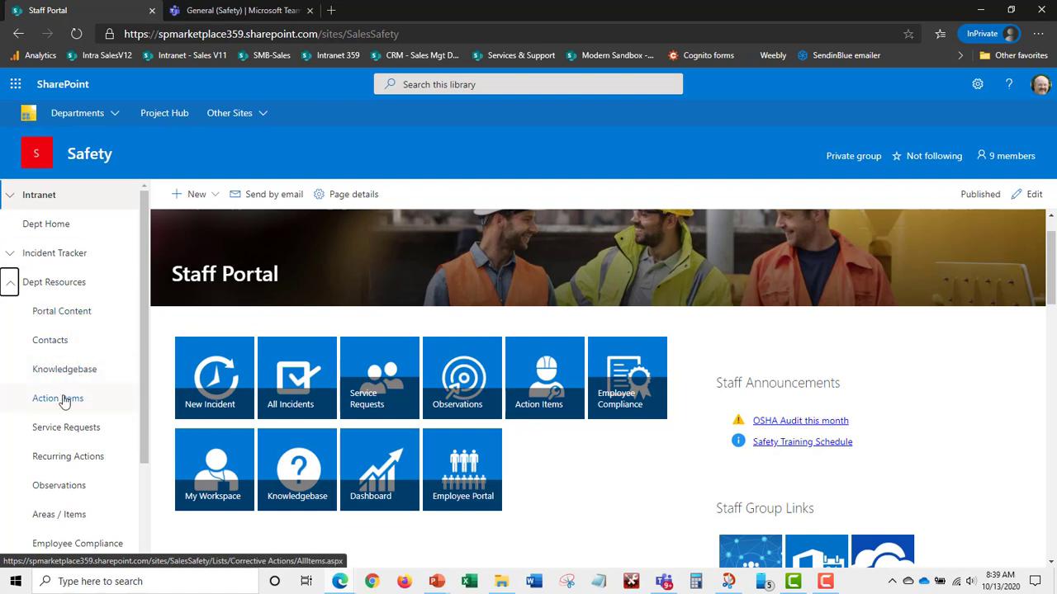
scroll(66, 404, down, 3)
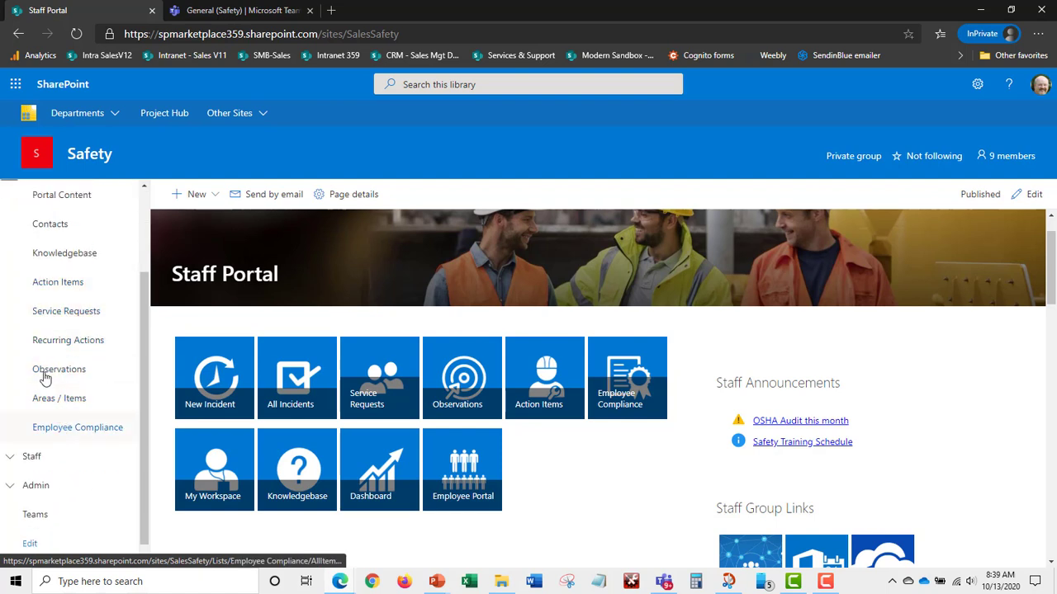
scroll(73, 326, up, 3)
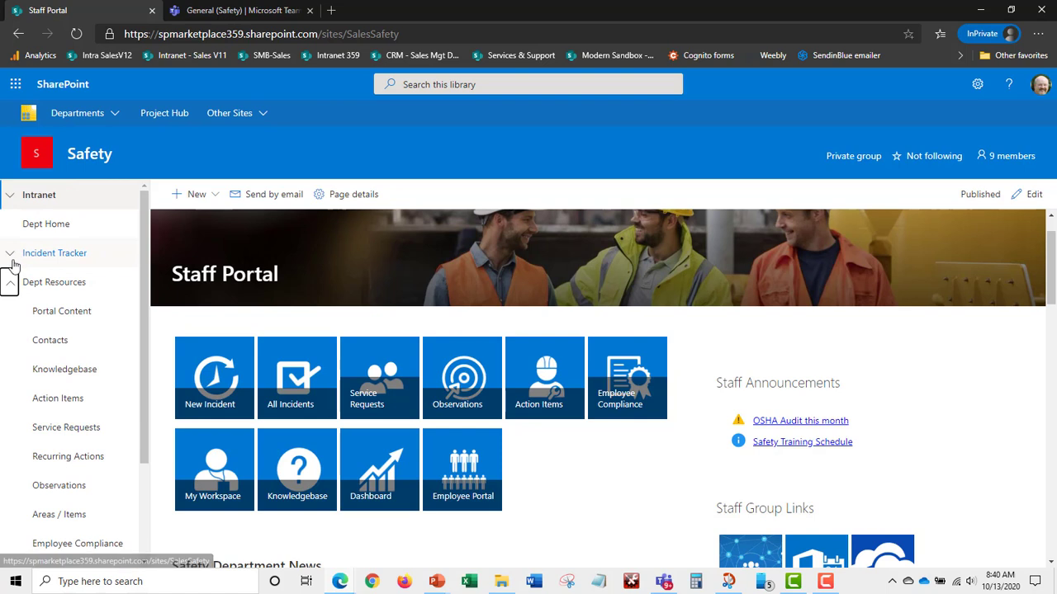
click(10, 285)
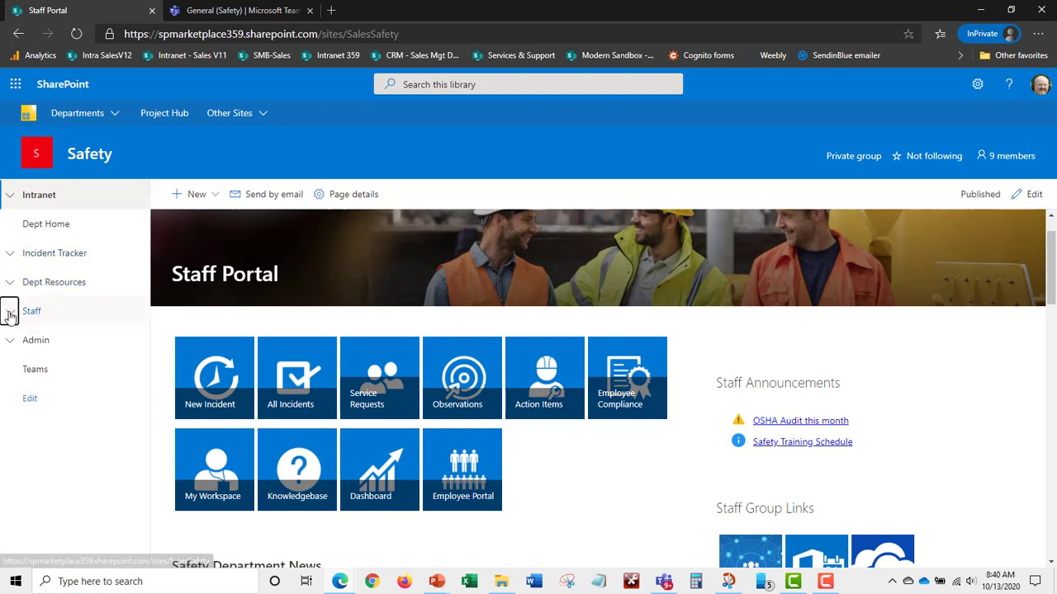
click(10, 311)
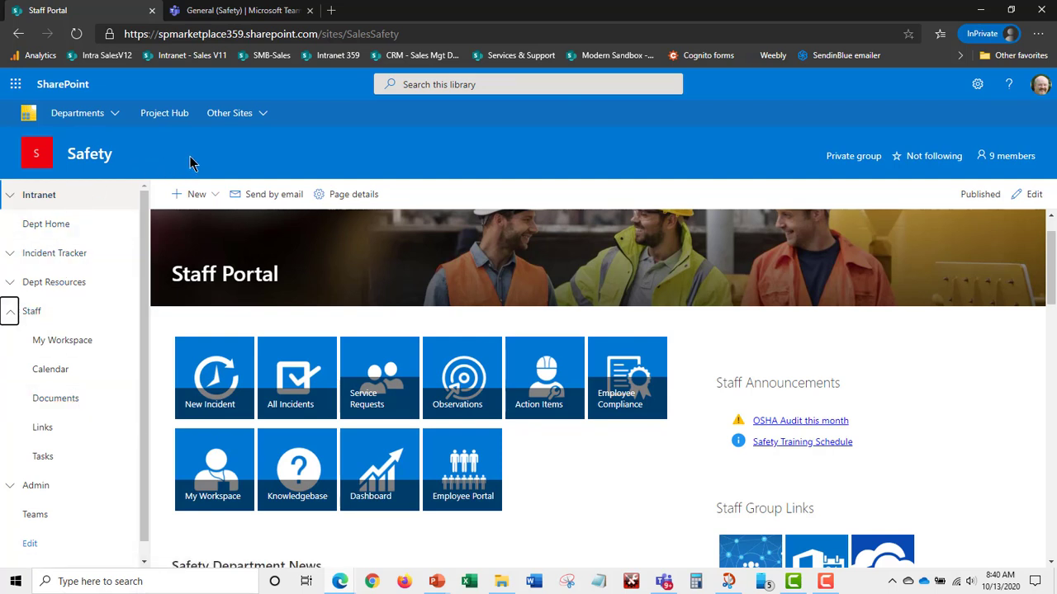
click(9, 312)
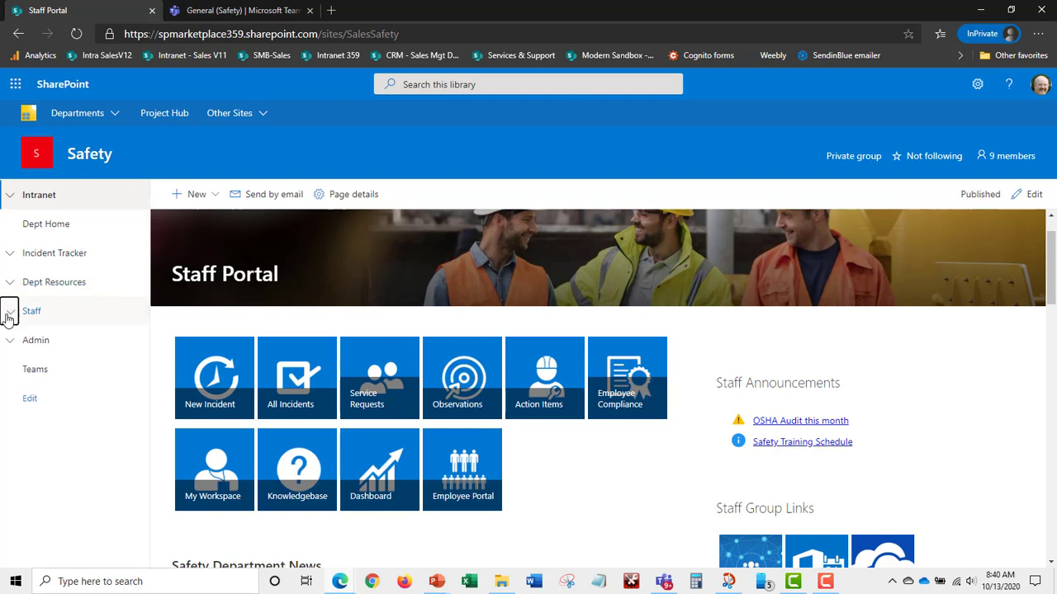
Examine the intranet home page's company links and announcements, the Office 365 app list and the Departments links.
mouse_move(238, 138)
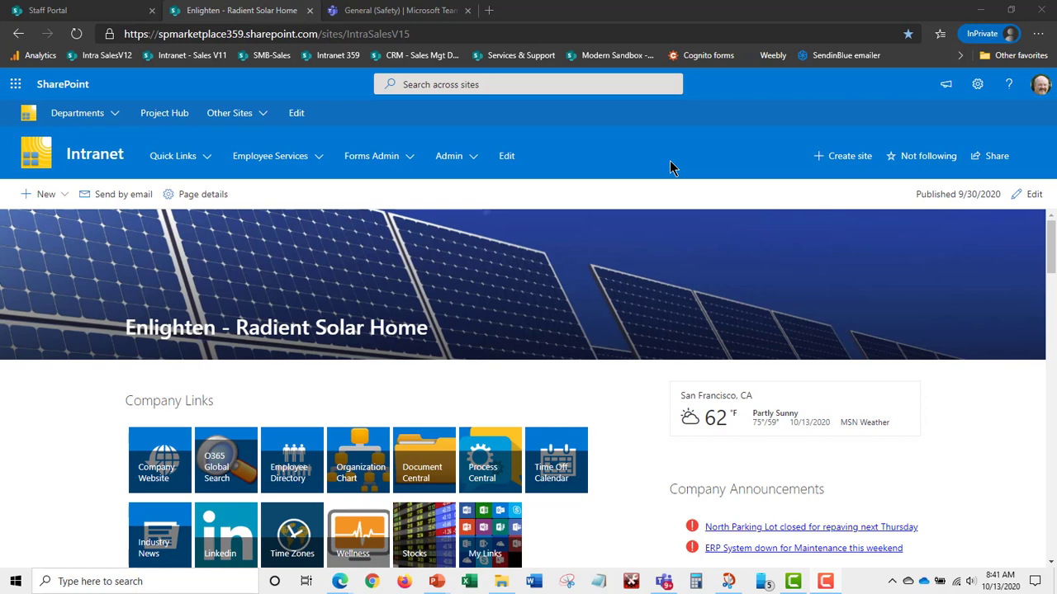
scroll(620, 323, down, 2)
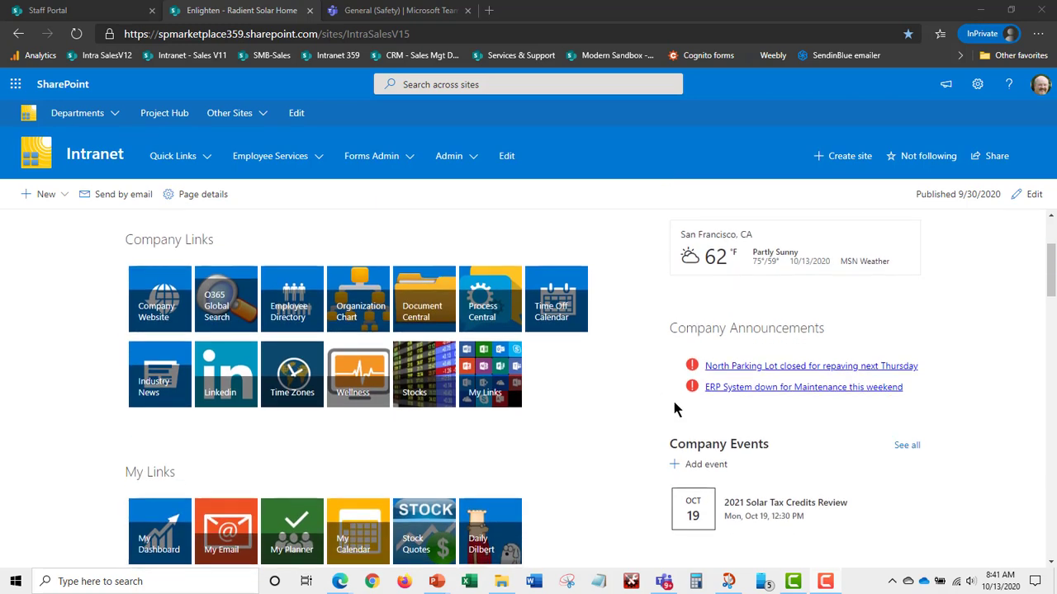
scroll(675, 409, up, 2)
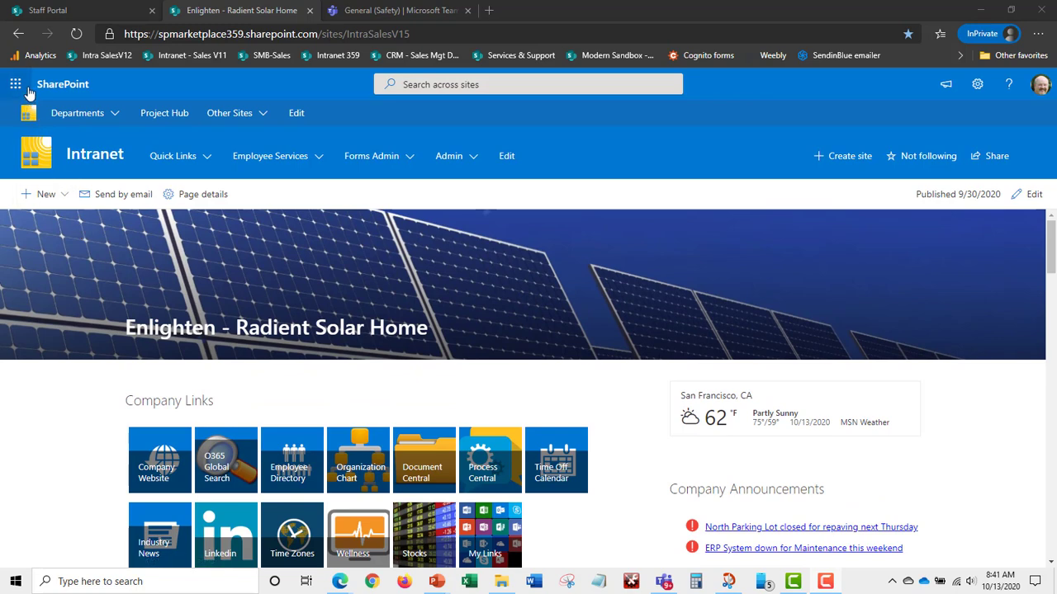
click(15, 83)
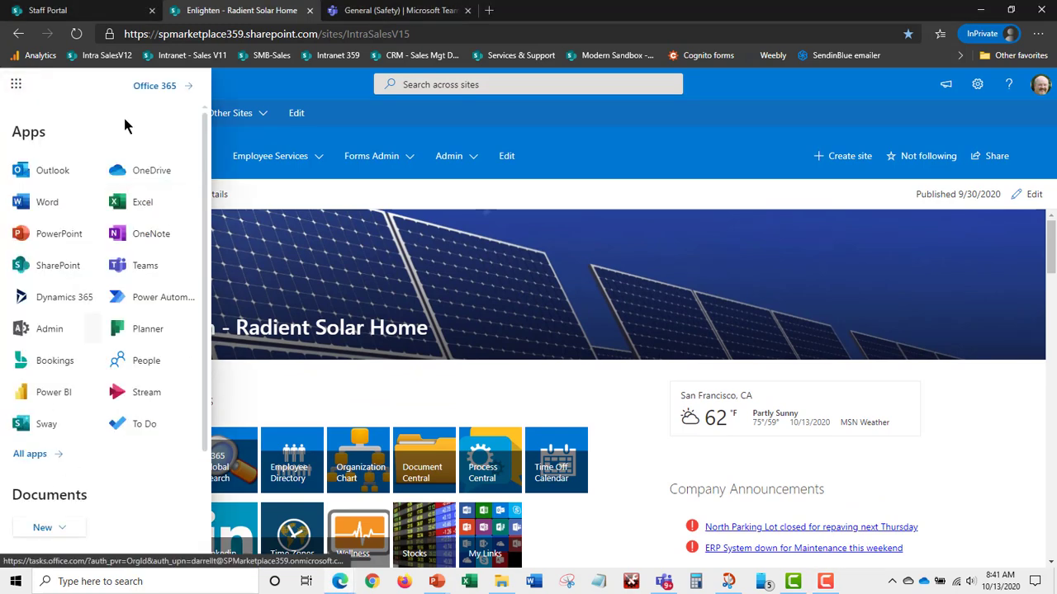
click(271, 92)
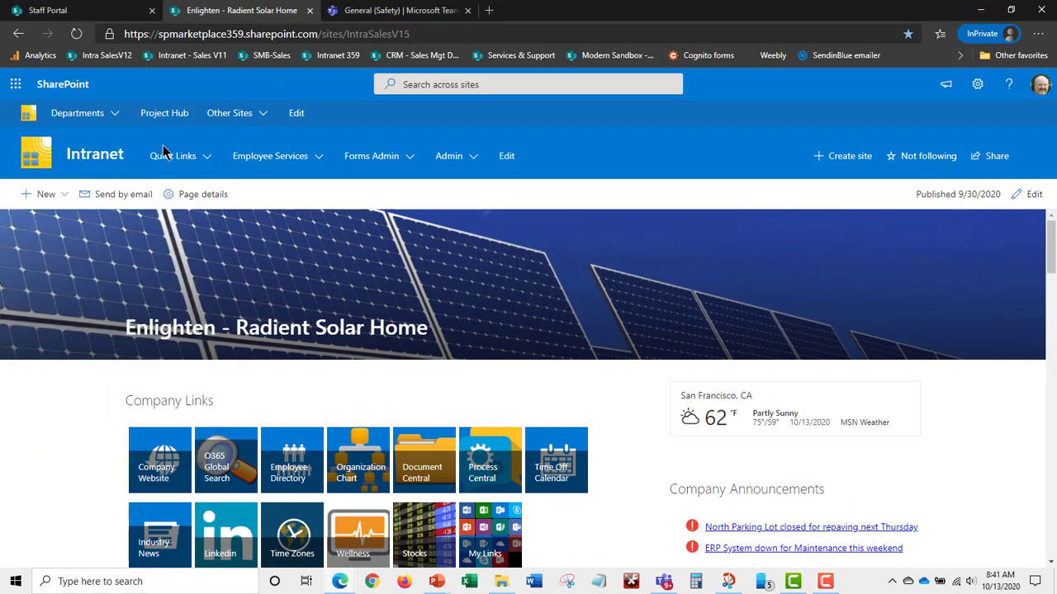
click(110, 121)
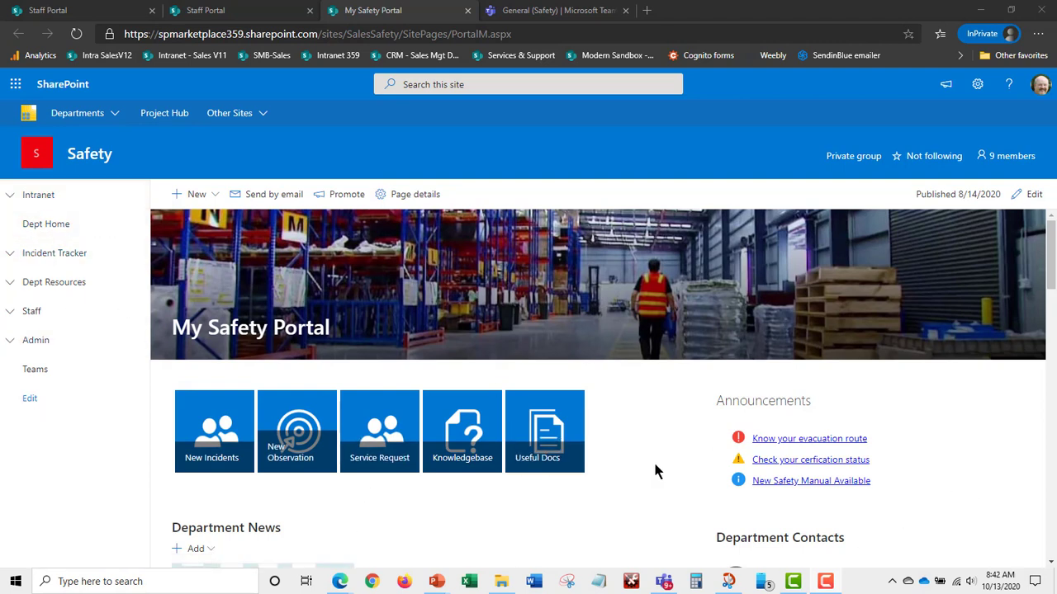
Examine the My Safety Portal page's request tiles, announcements, department news, contacts, events and My Reported Incidents section.
scroll(655, 465, down, 1)
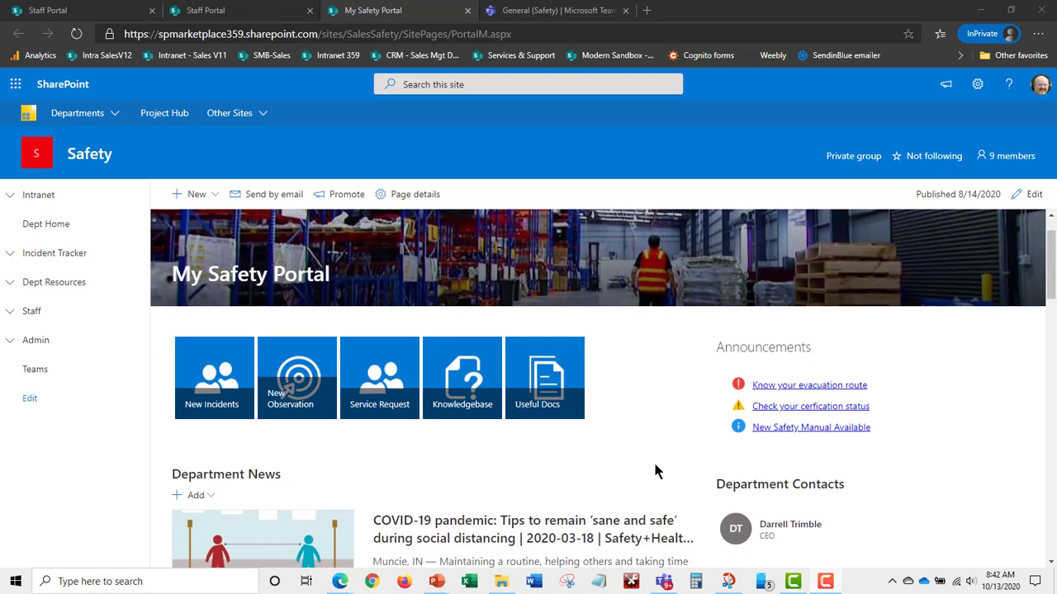
scroll(654, 471, down, 3)
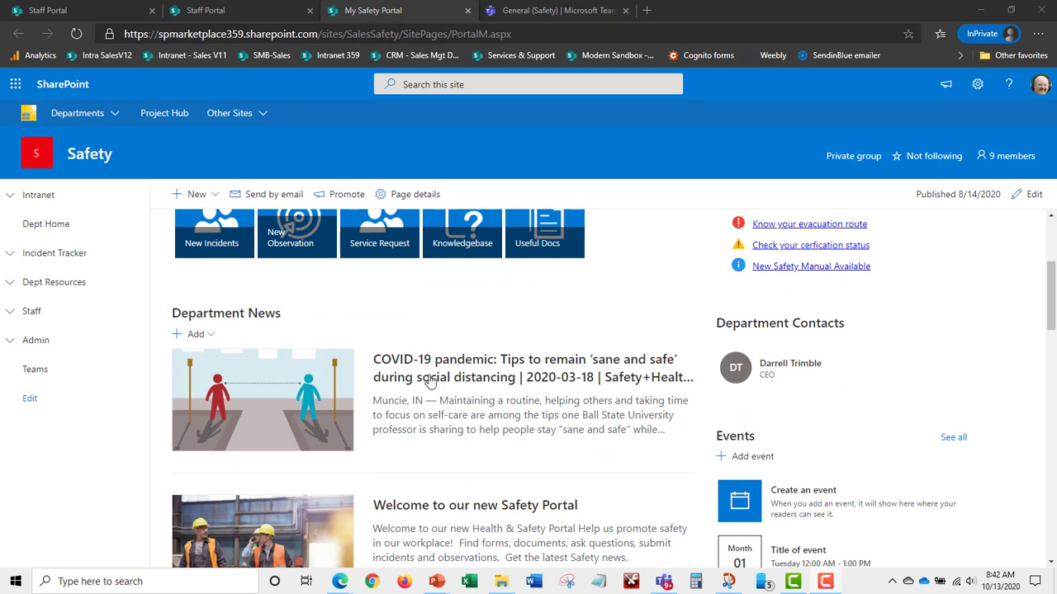
scroll(471, 421, down, 2)
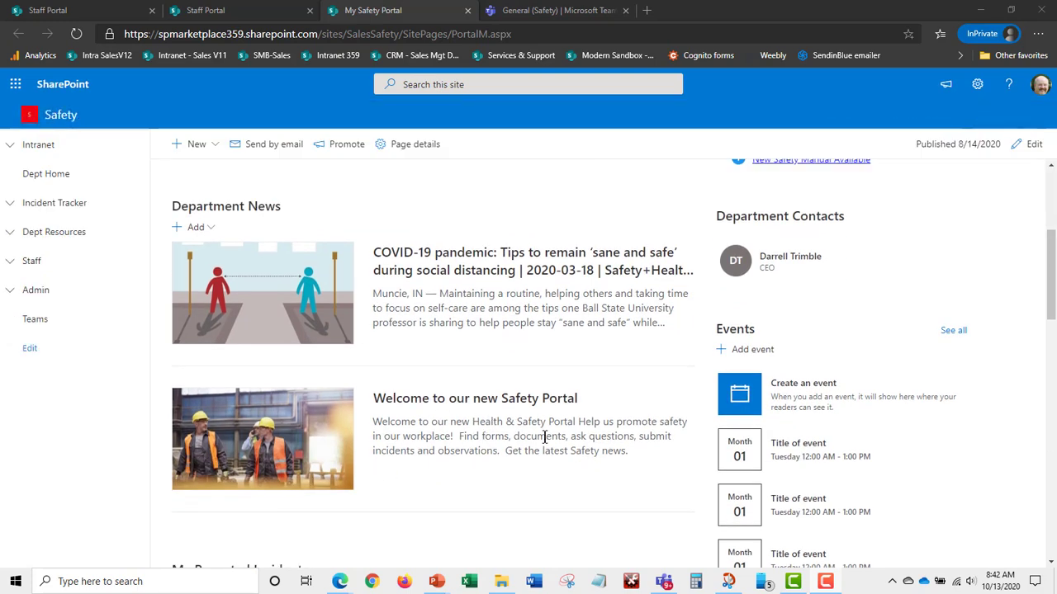
scroll(621, 485, up, 2)
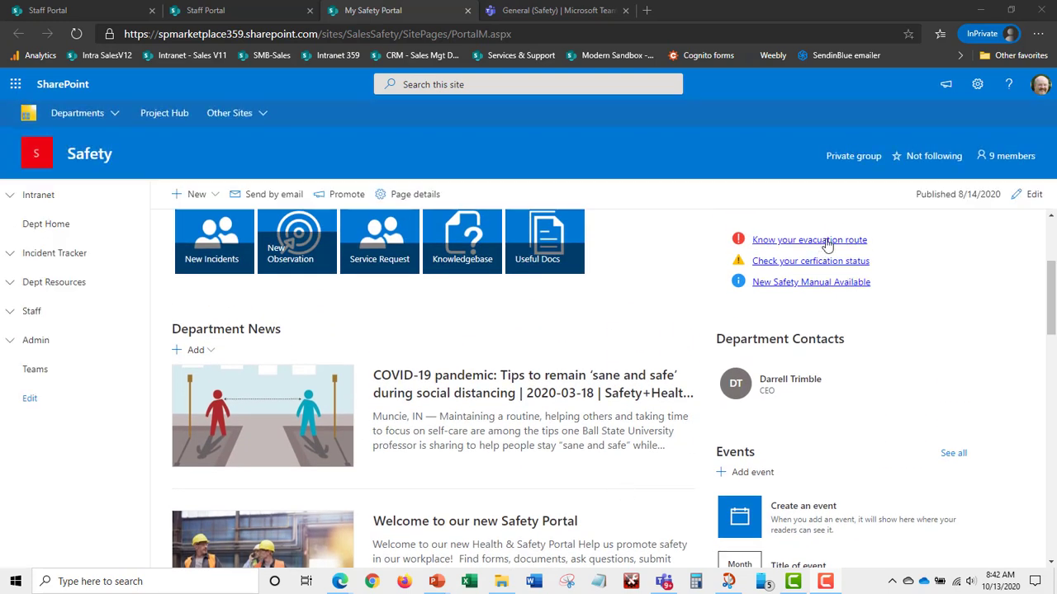
scroll(949, 368, up, 2)
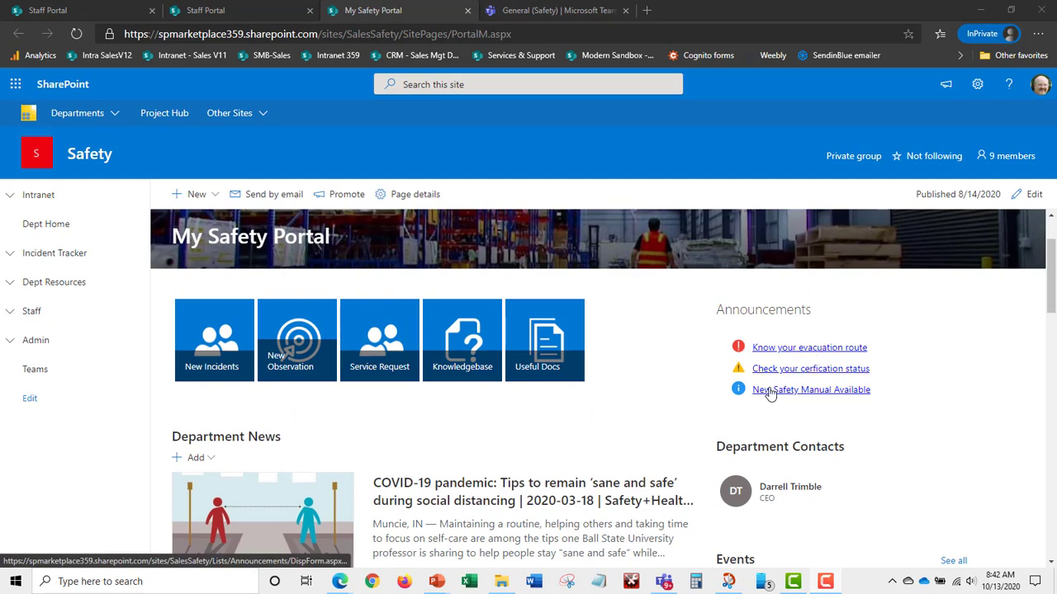
scroll(924, 435, down, 2)
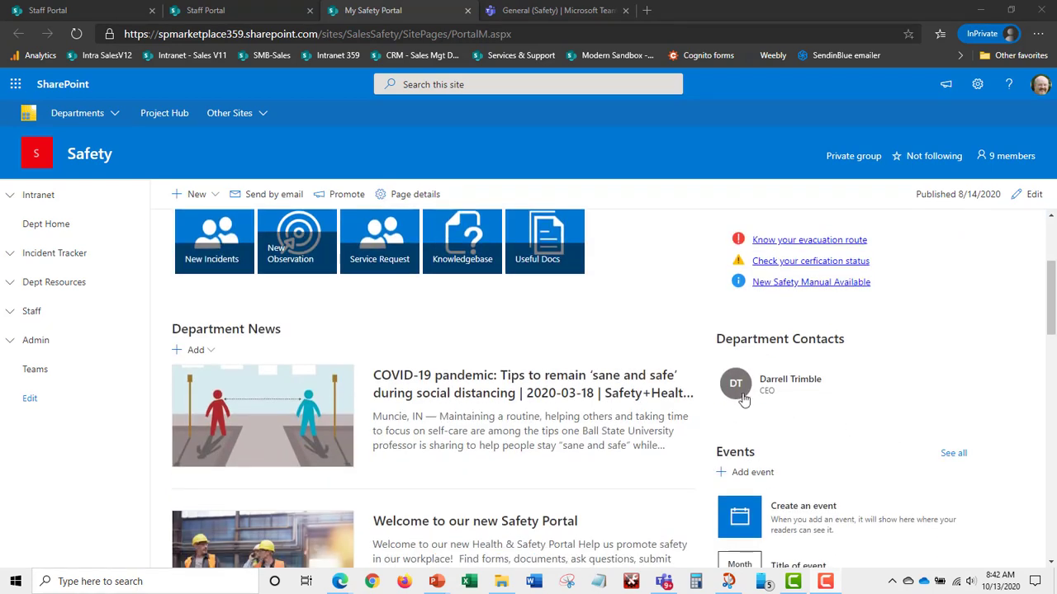
scroll(916, 409, down, 2)
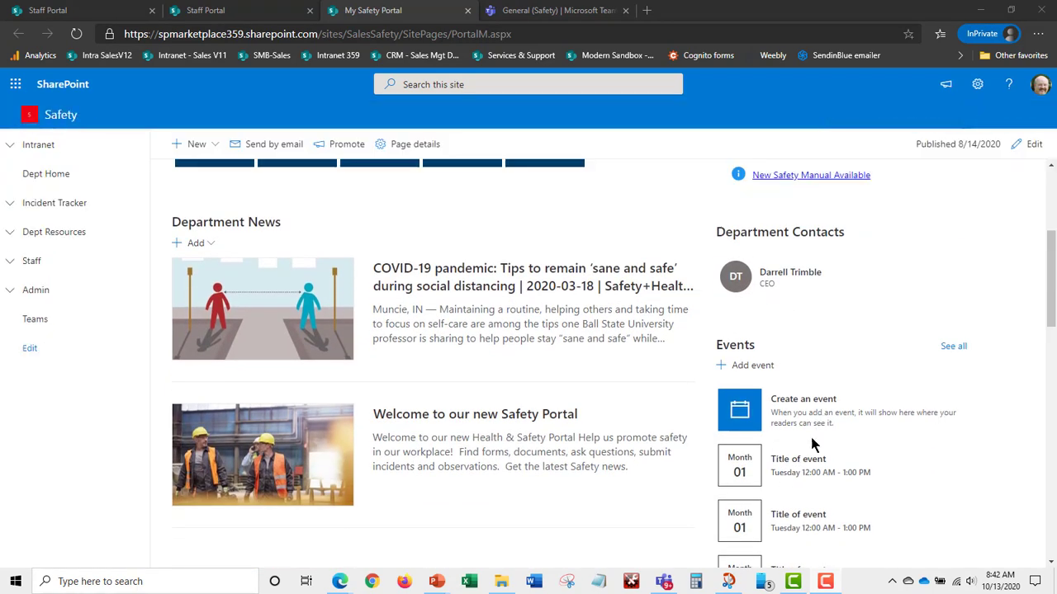
scroll(586, 446, up, 2)
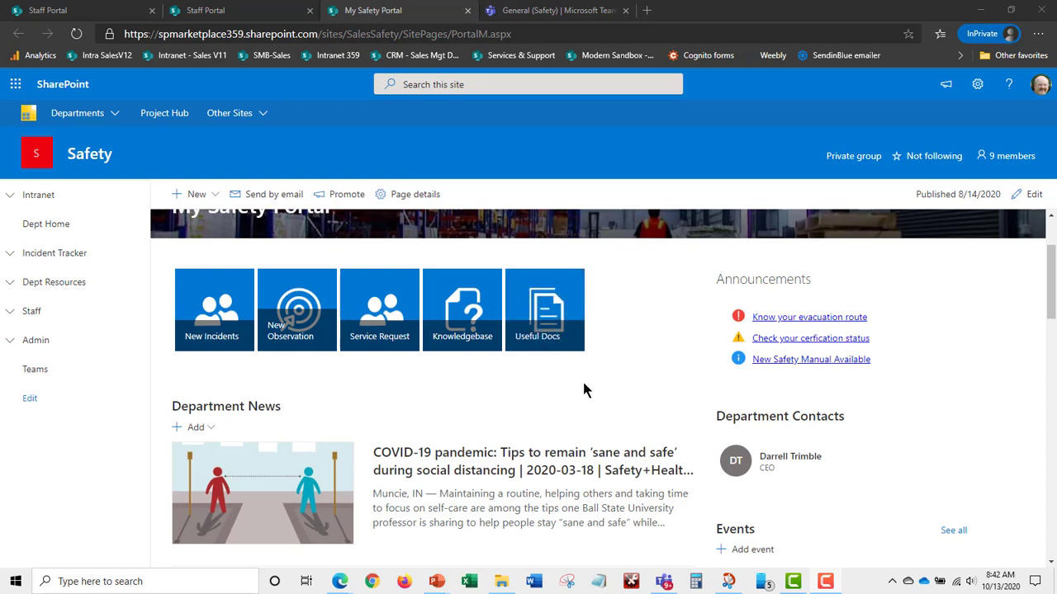
scroll(572, 419, down, 2)
scroll(575, 442, down, 1)
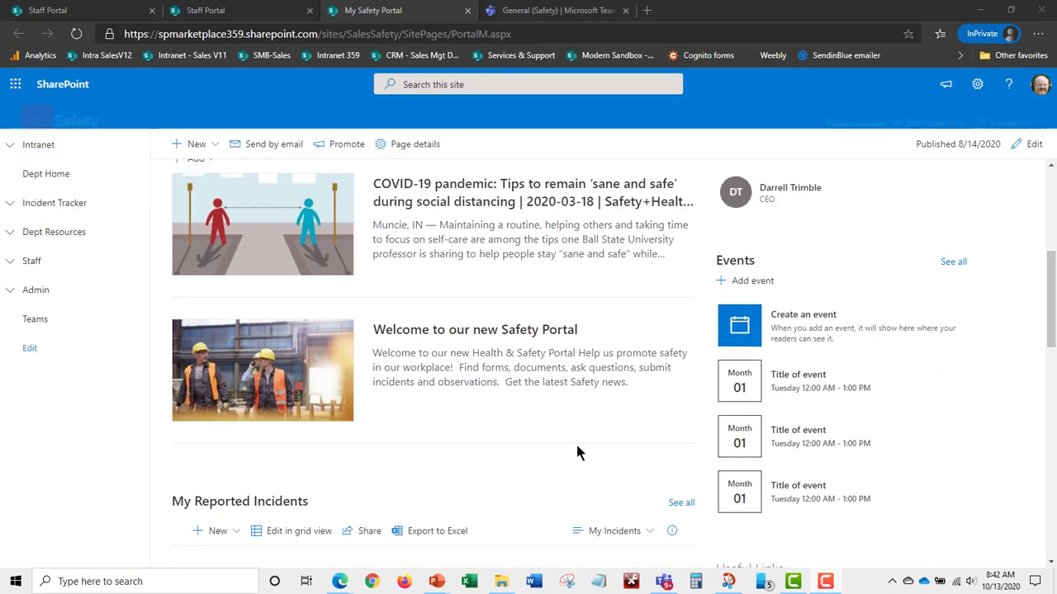
scroll(575, 442, up, 4)
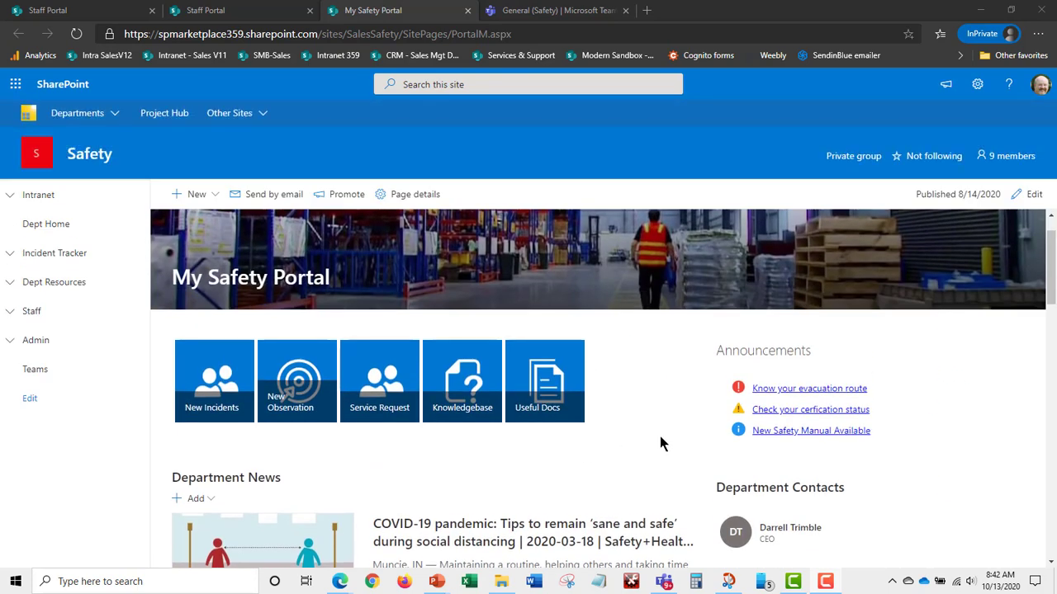
Return to the intranet home page and examine its Company News and Conversations sections.
click(27, 115)
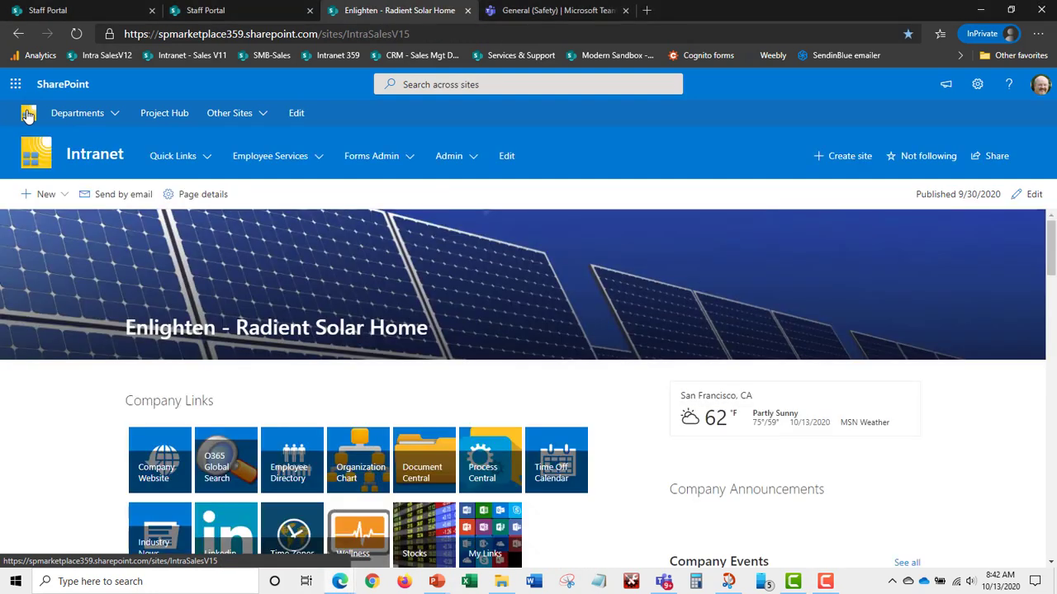
scroll(577, 510, down, 1)
scroll(577, 510, down, 6)
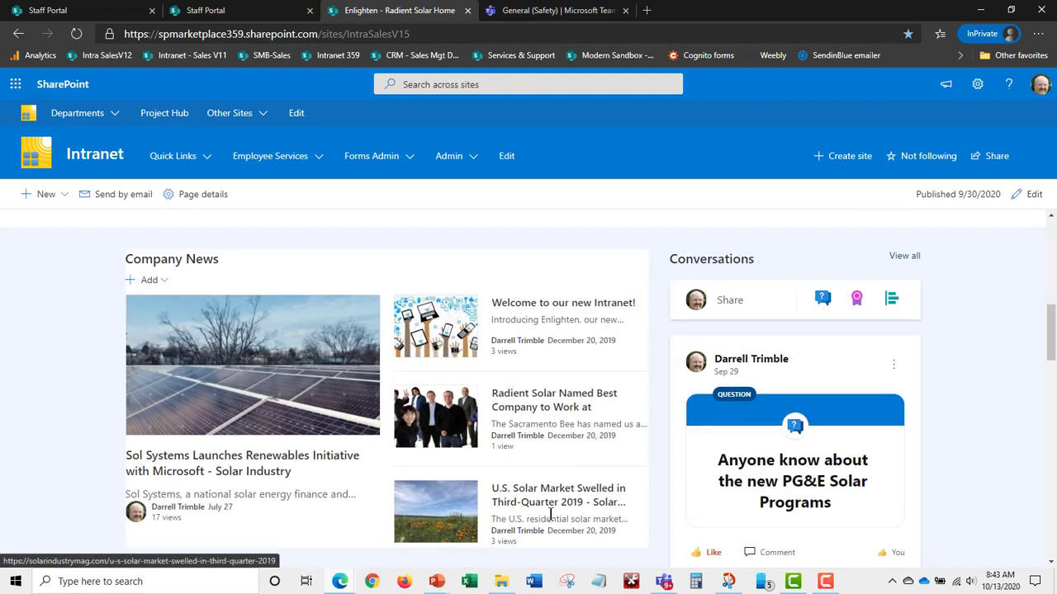
Examine the Department News section on the intranet home page and the Other Sites navigation.
scroll(551, 514, down, 3)
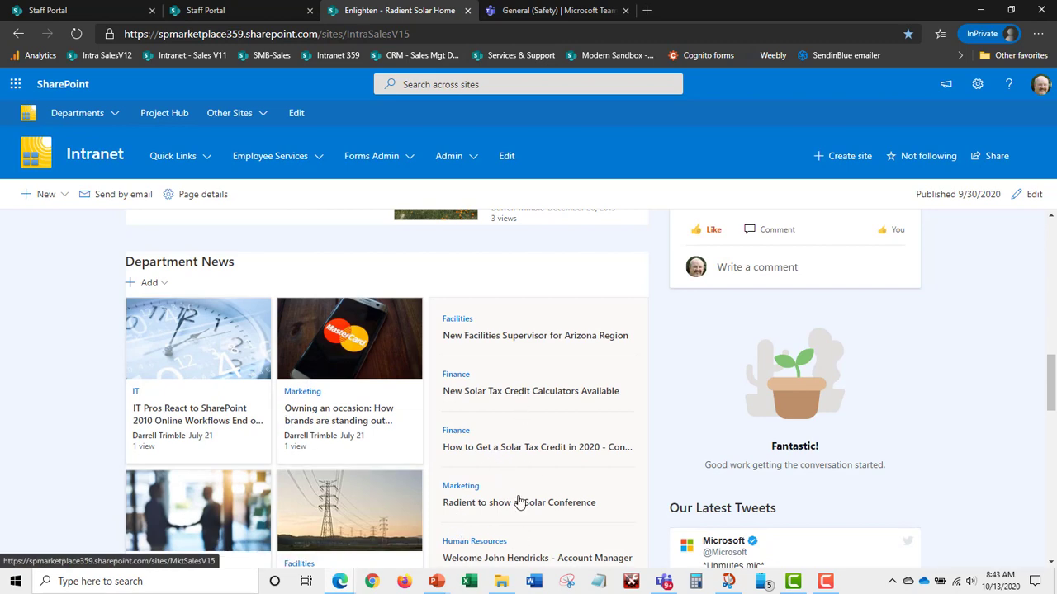
scroll(521, 504, up, 1)
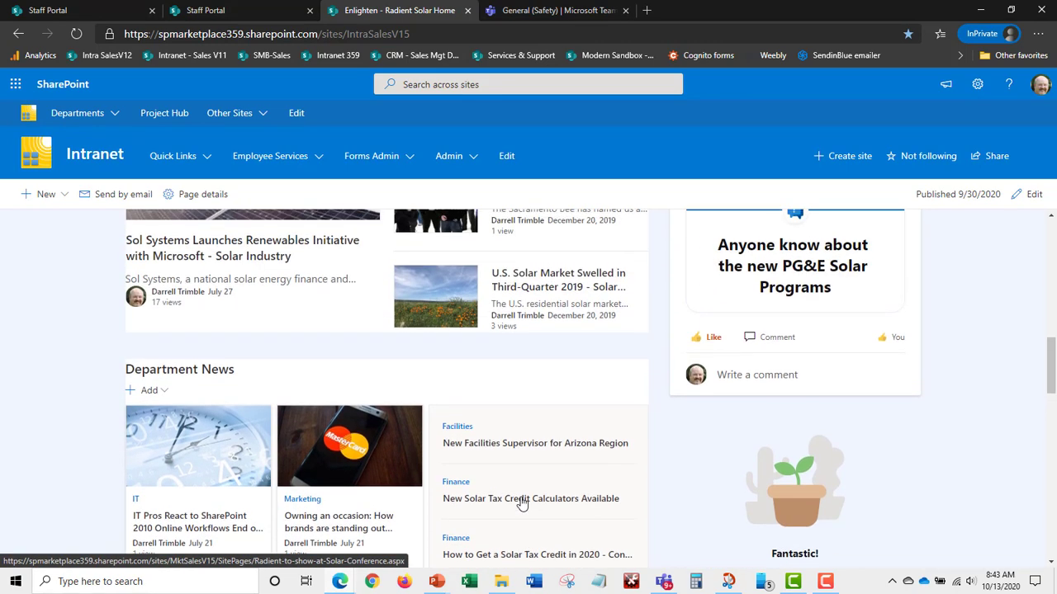
mouse_move(216, 114)
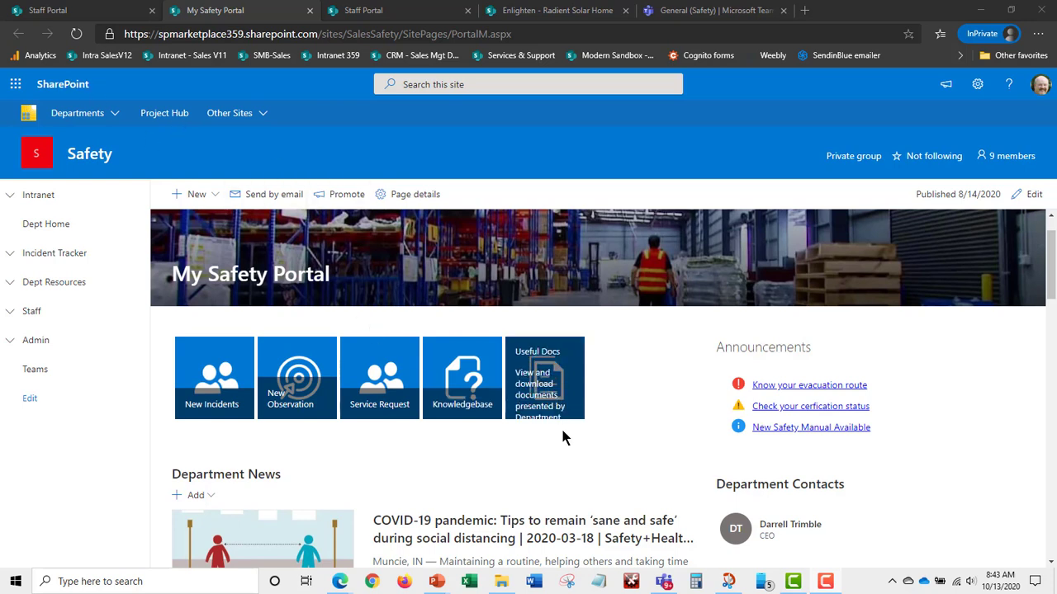
Open a new incident form from My Safety Portal and examine the Incident Type and Area choices.
click(222, 380)
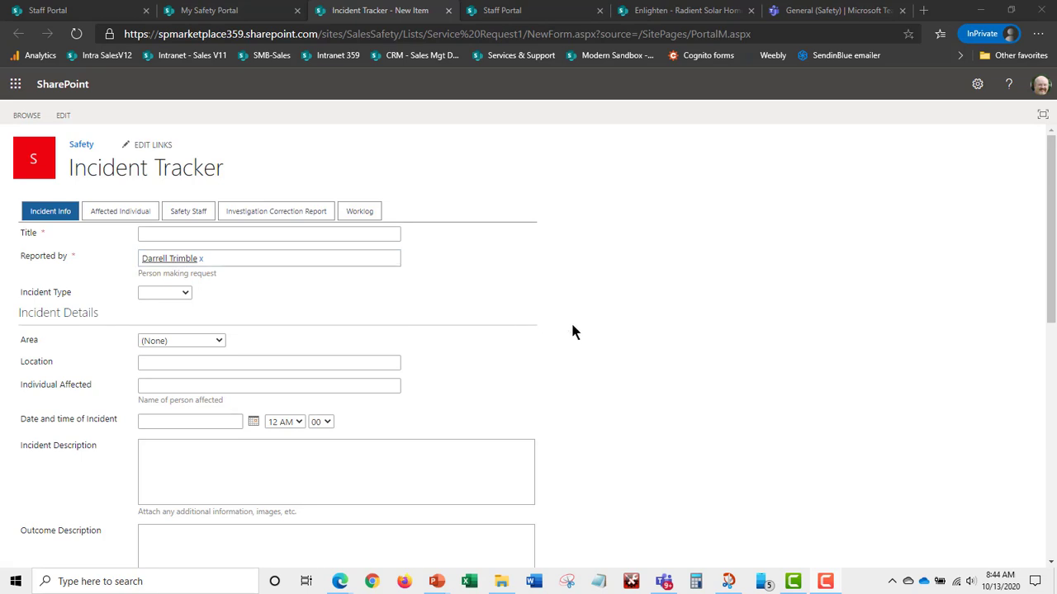
click(187, 298)
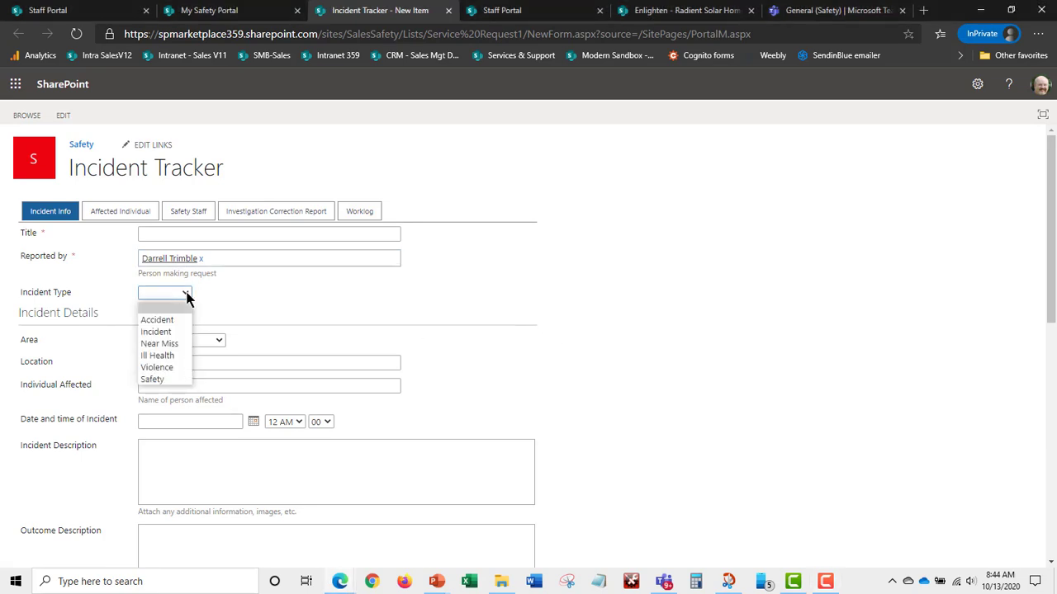
click(446, 345)
scroll(607, 402, down, 1)
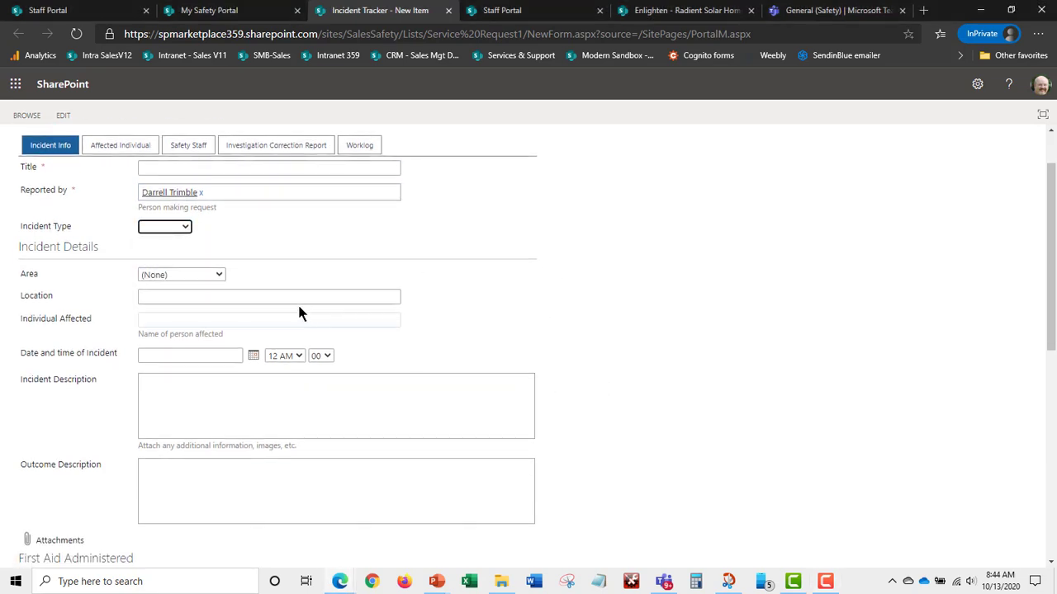
click(218, 274)
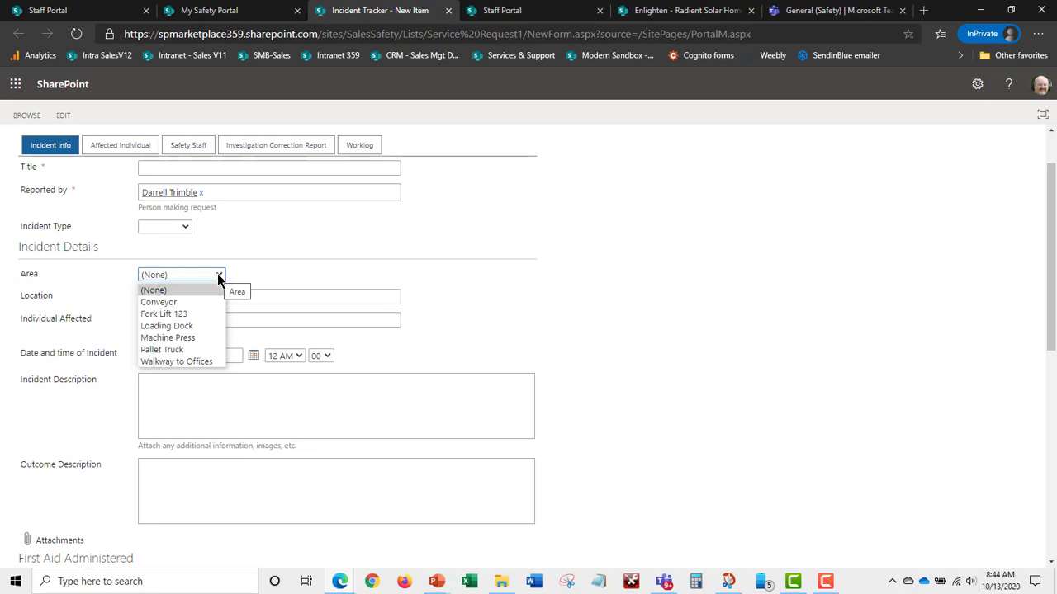
click(218, 275)
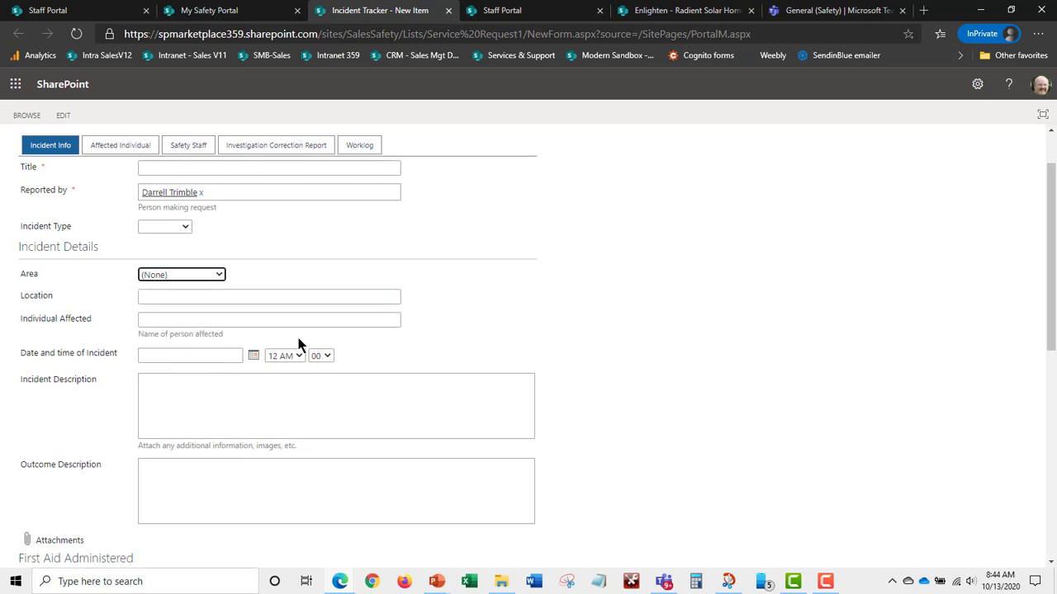
Set First Aid Administered to No and examine the form's description, Attachments, Witnesses and Post Incident fields.
scroll(693, 425, down, 1)
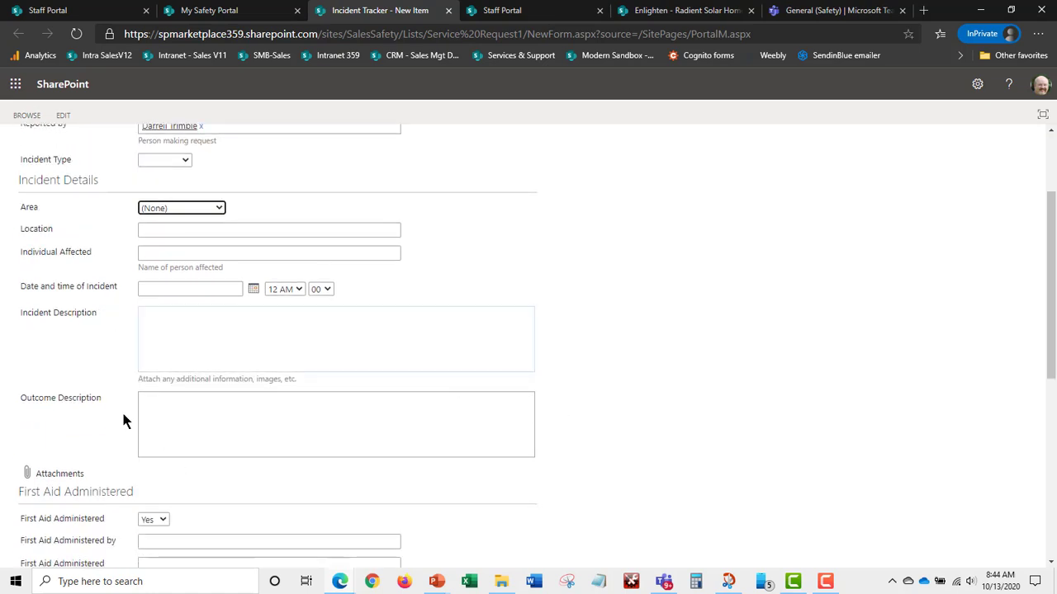
scroll(693, 380, down, 2)
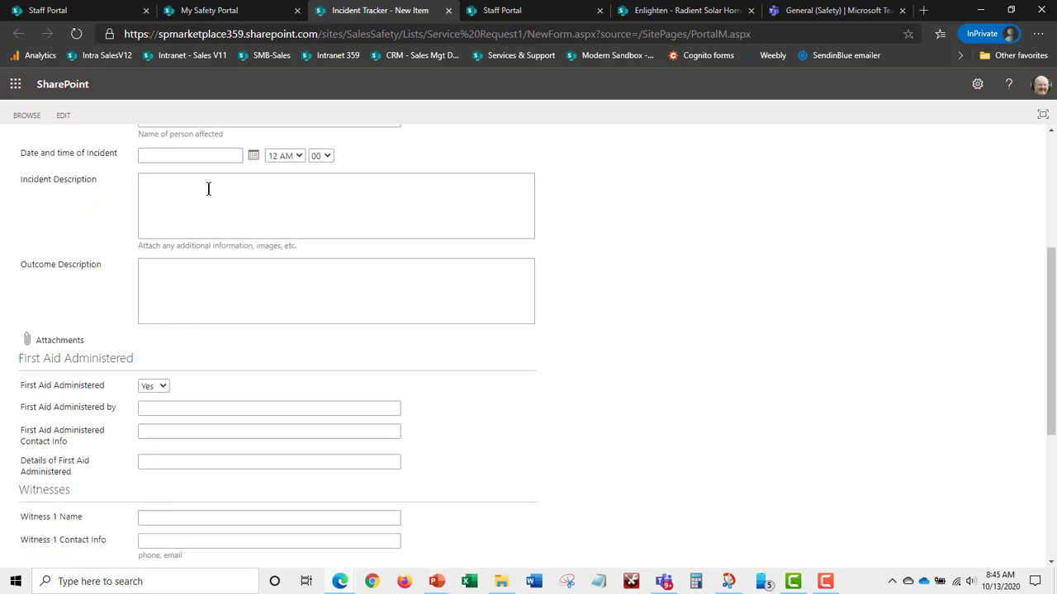
scroll(619, 426, down, 1)
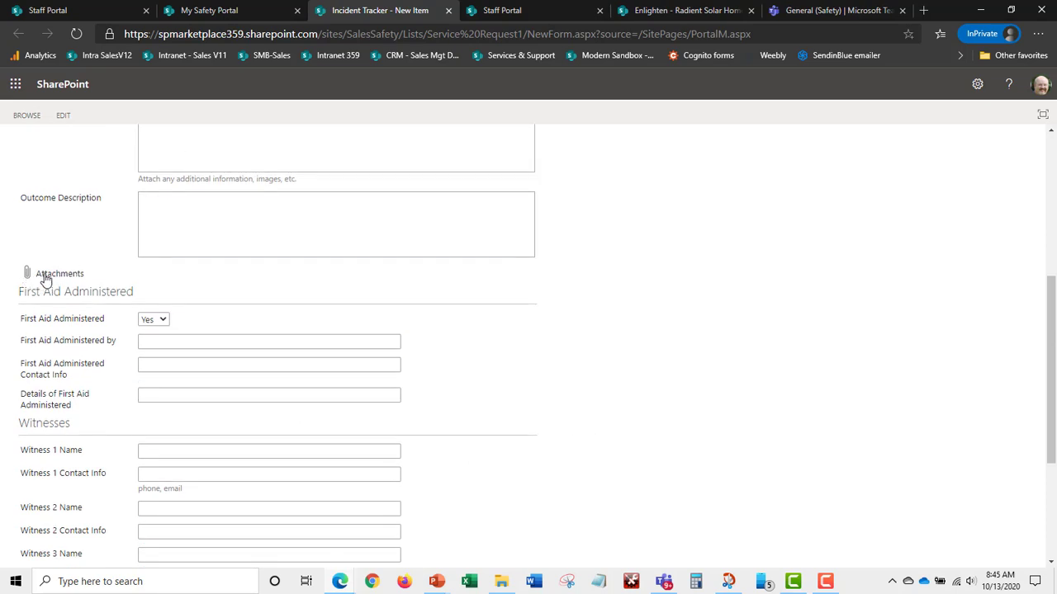
click(163, 322)
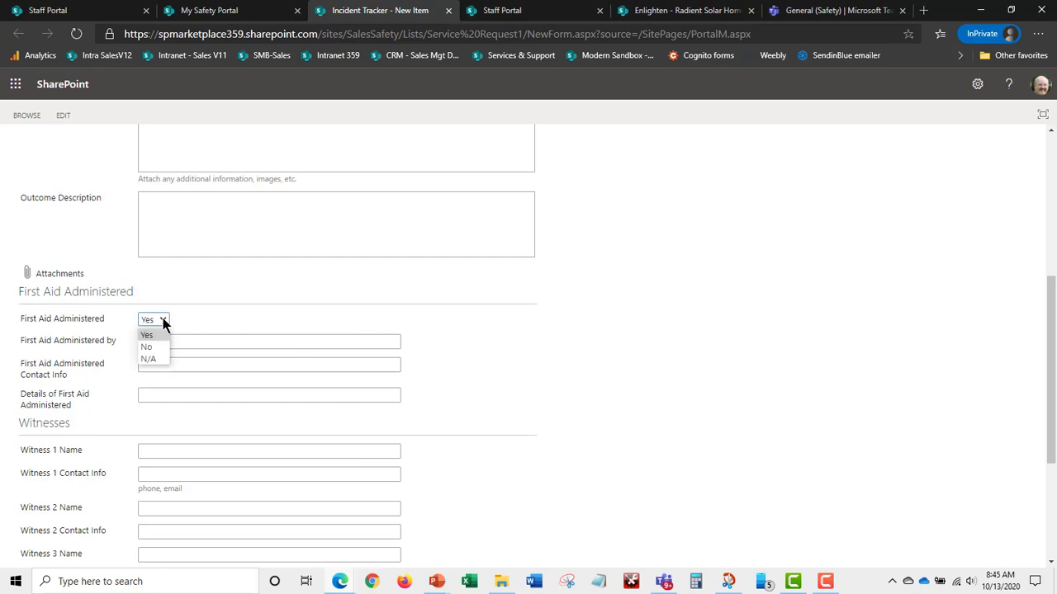
click(147, 347)
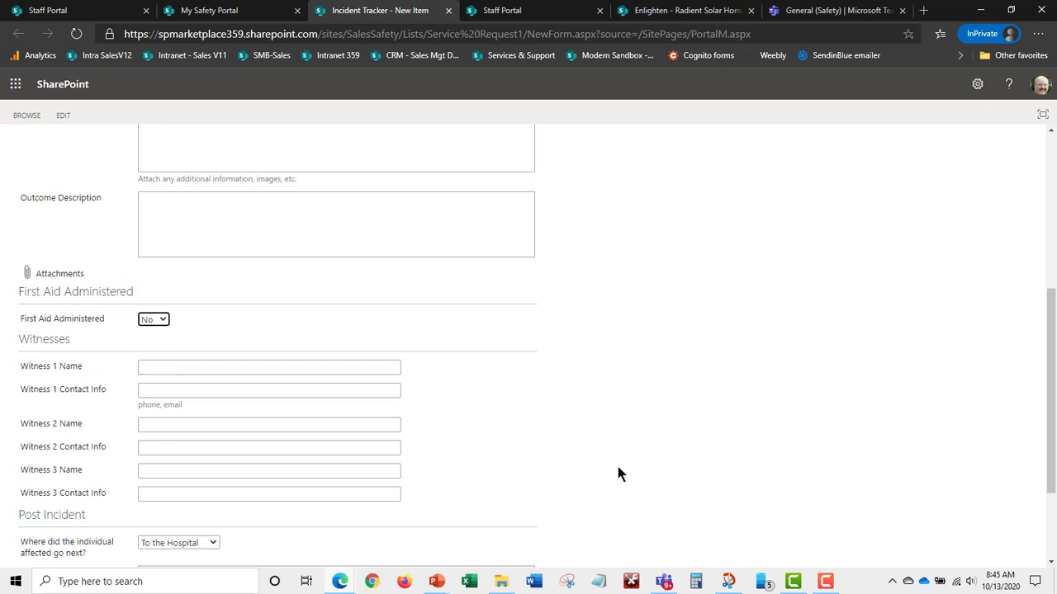
scroll(617, 472, down, 1)
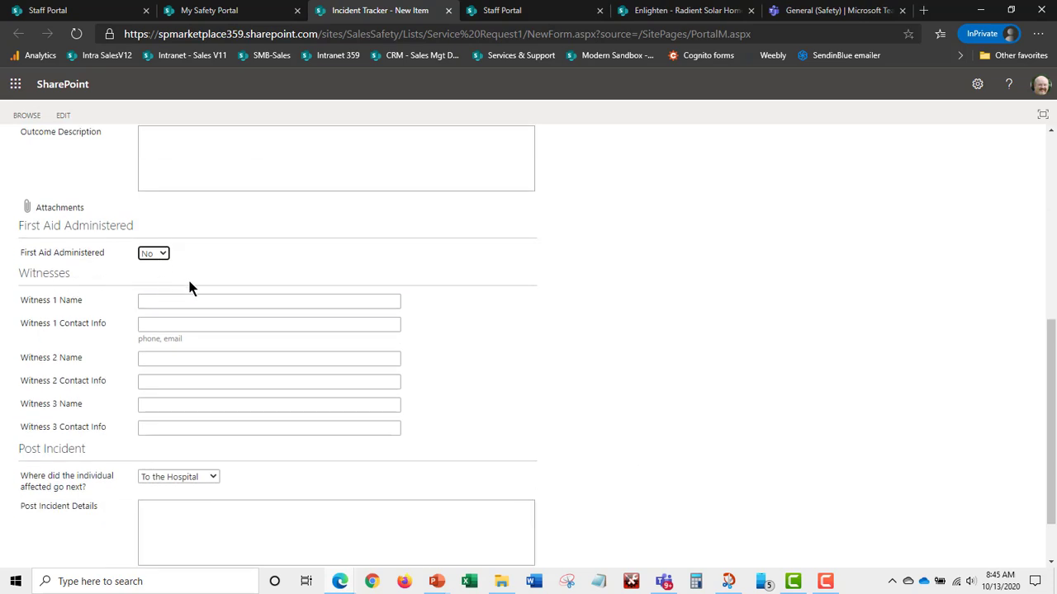
scroll(269, 463, down, 1)
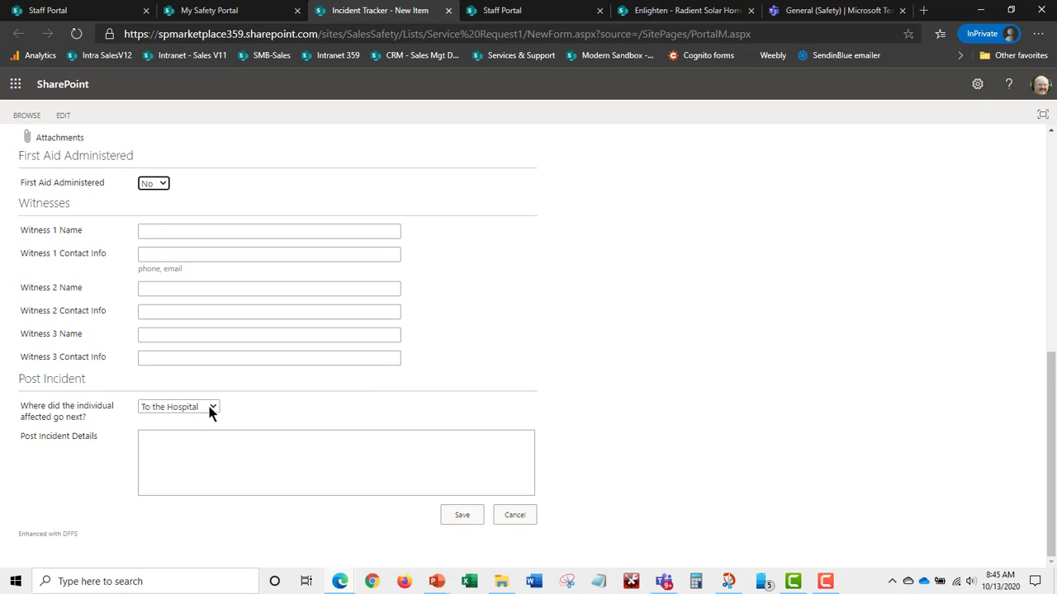
Examine the Affected Individual section of the incident form, including its Not Employee fields, and close the form without saving.
scroll(624, 434, up, 10)
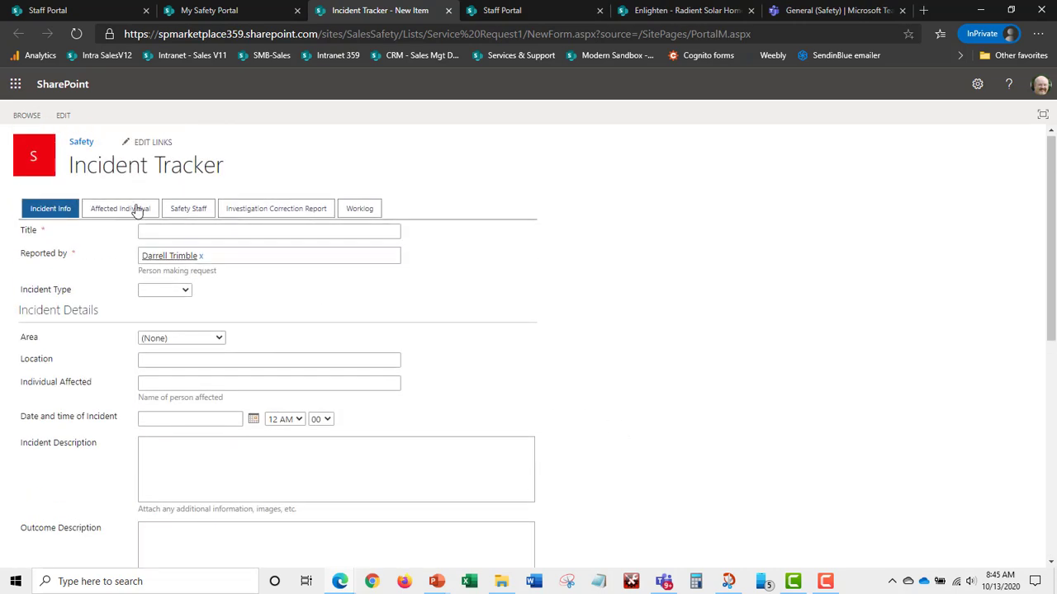
click(137, 209)
scroll(187, 409, down, 2)
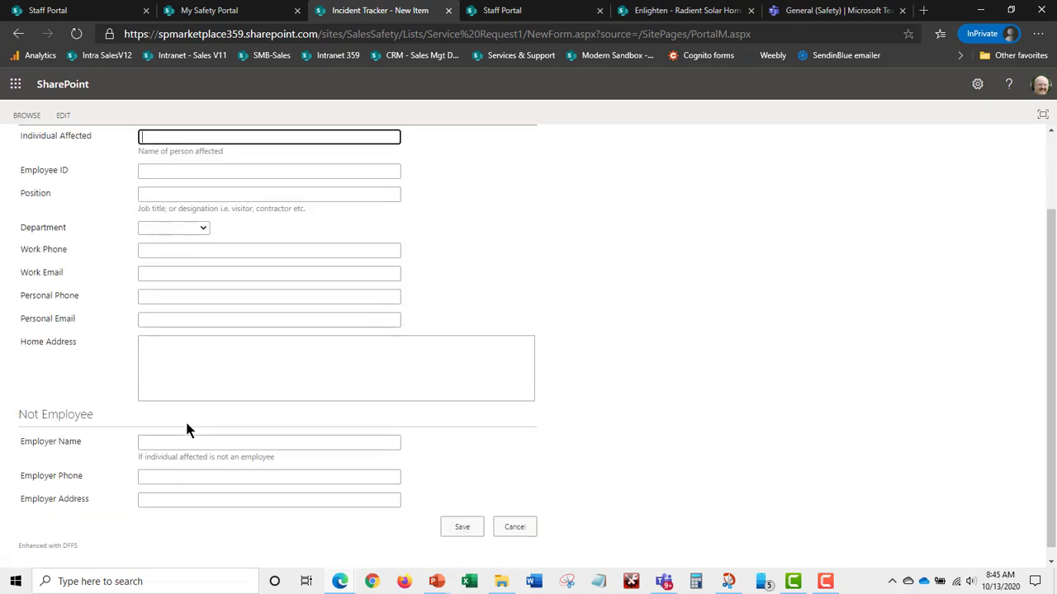
scroll(711, 461, up, 2)
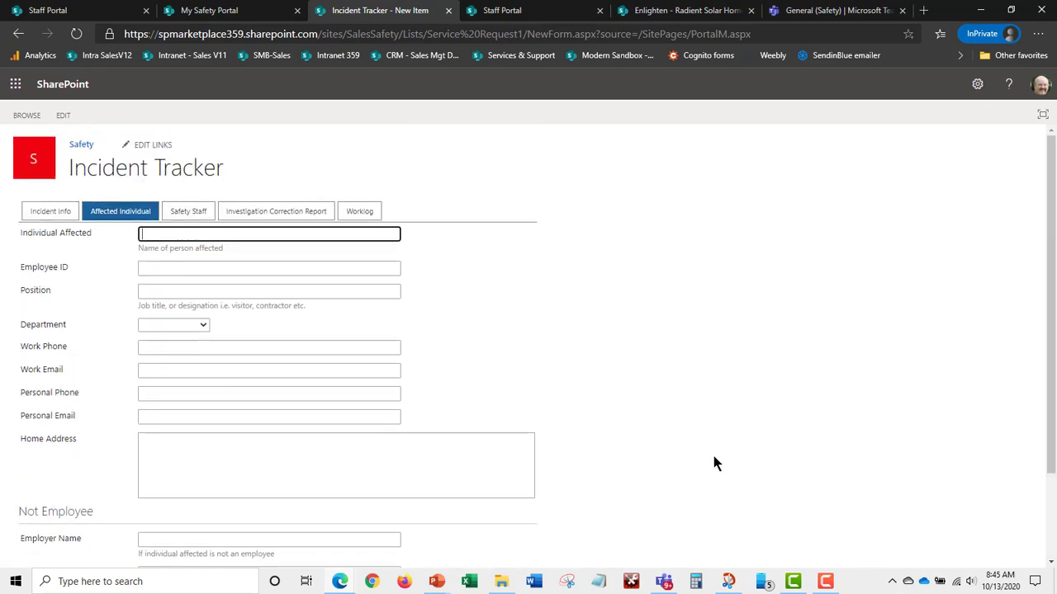
scroll(748, 444, down, 2)
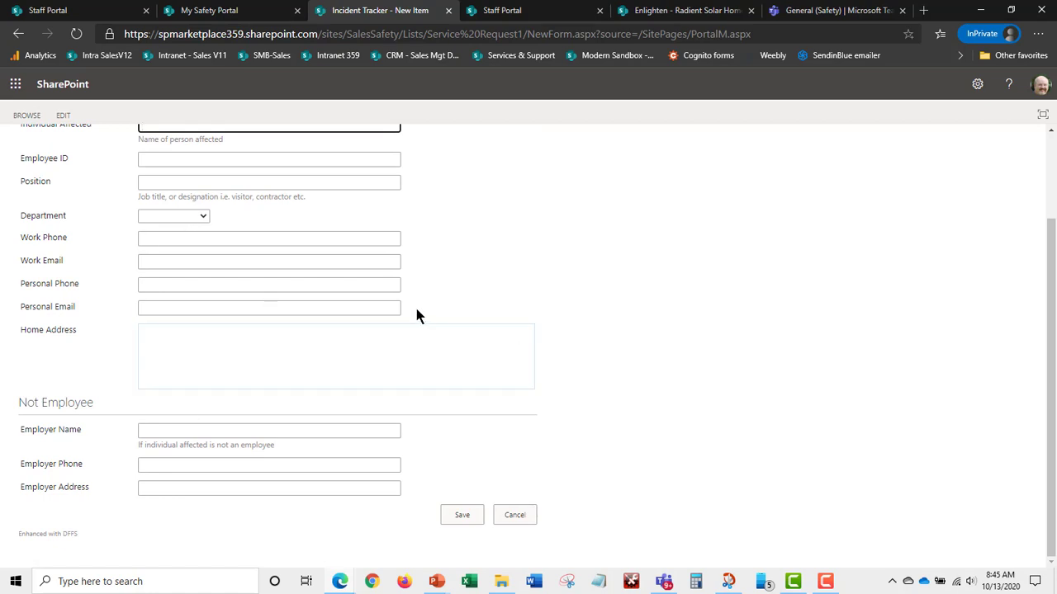
scroll(754, 479, up, 2)
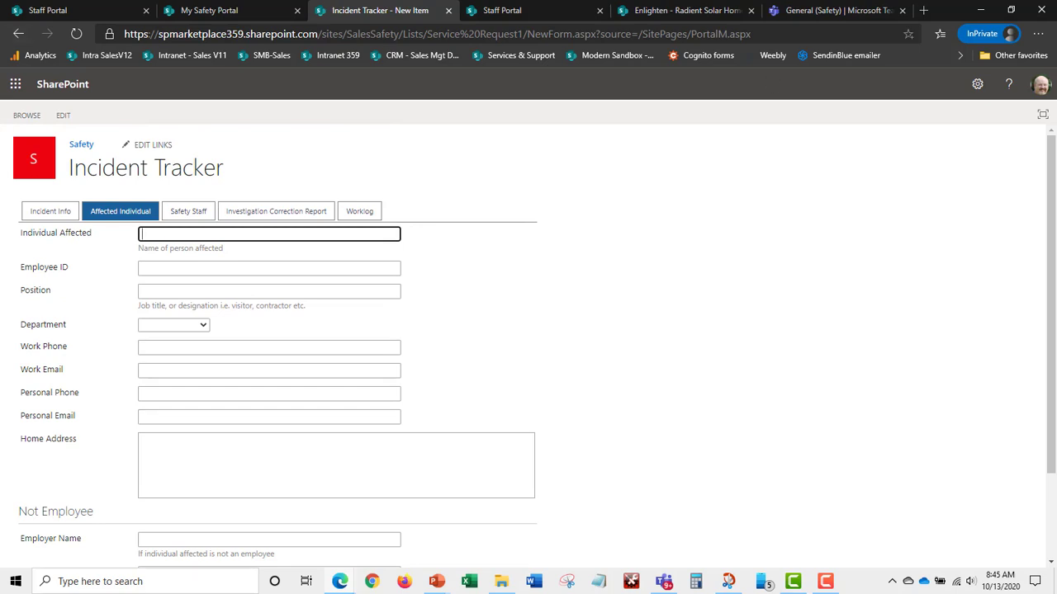
key(ctrl+w)
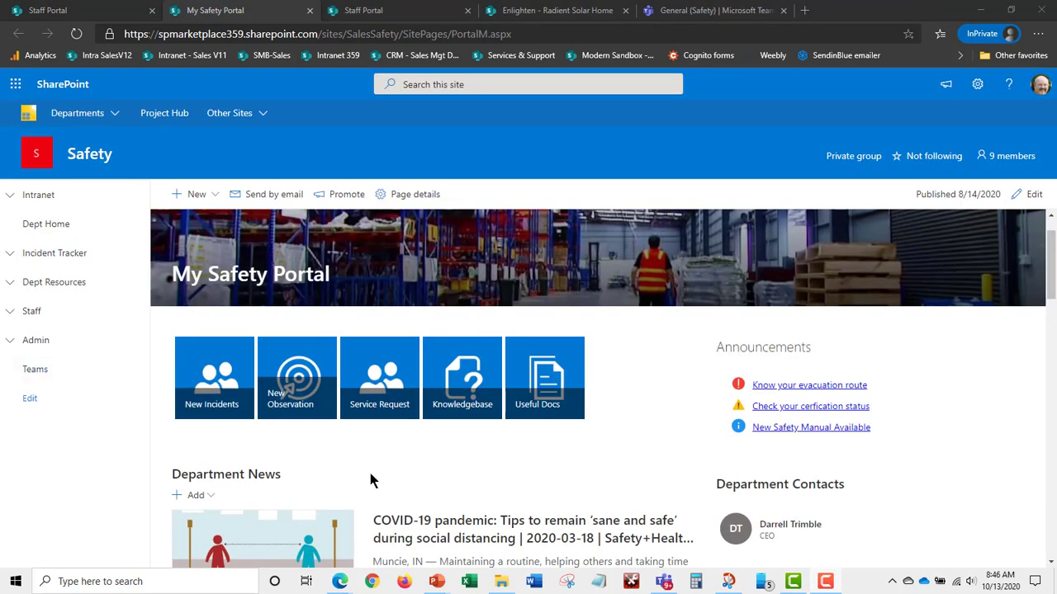
Examine the My Reported Incidents and My Observations lists on the My Safety Portal page.
scroll(538, 485, down, 5)
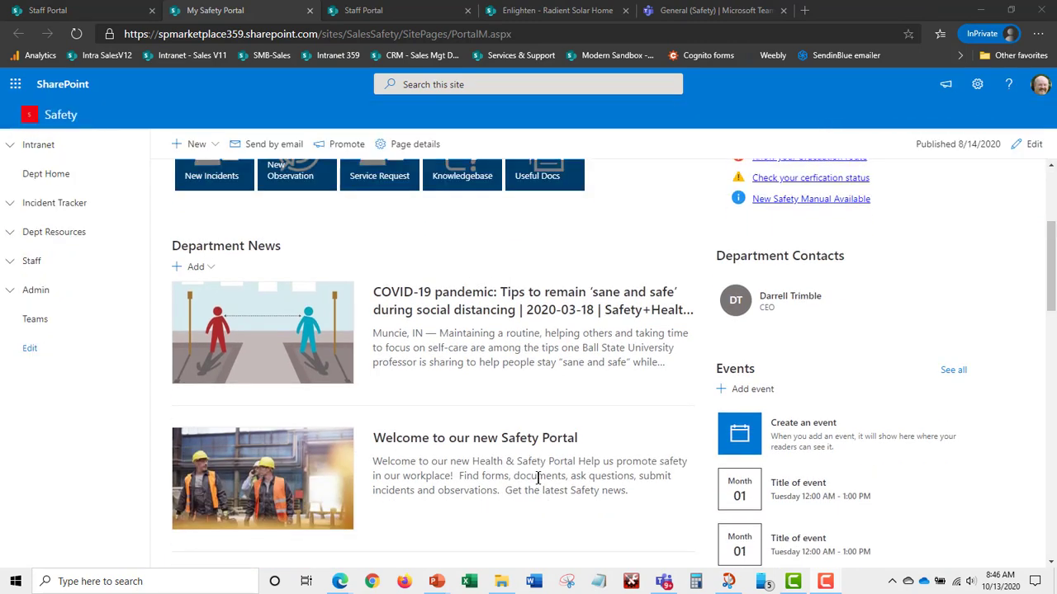
scroll(537, 478, down, 3)
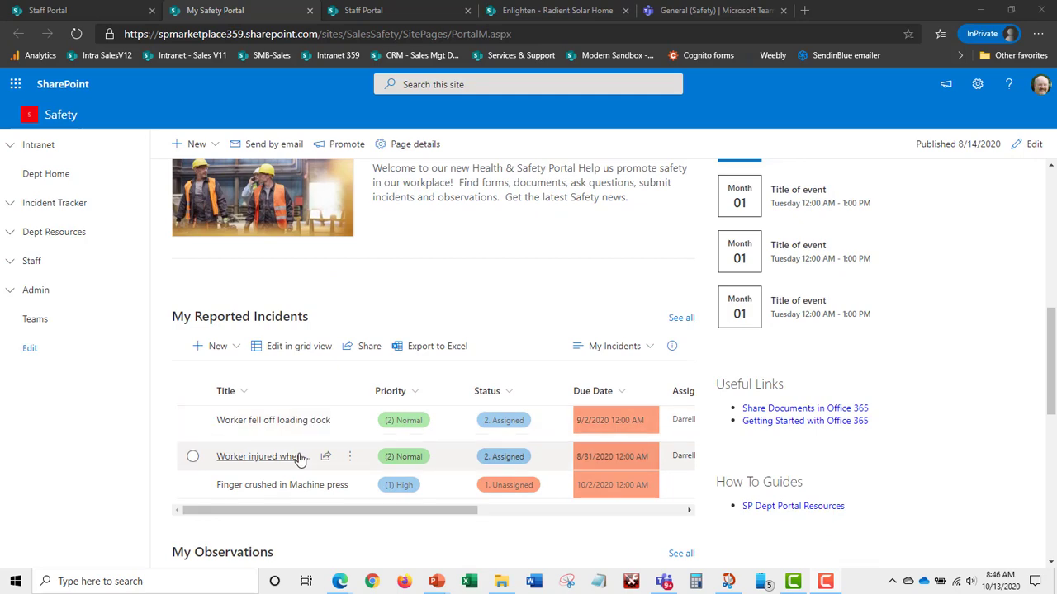
scroll(299, 459, down, 2)
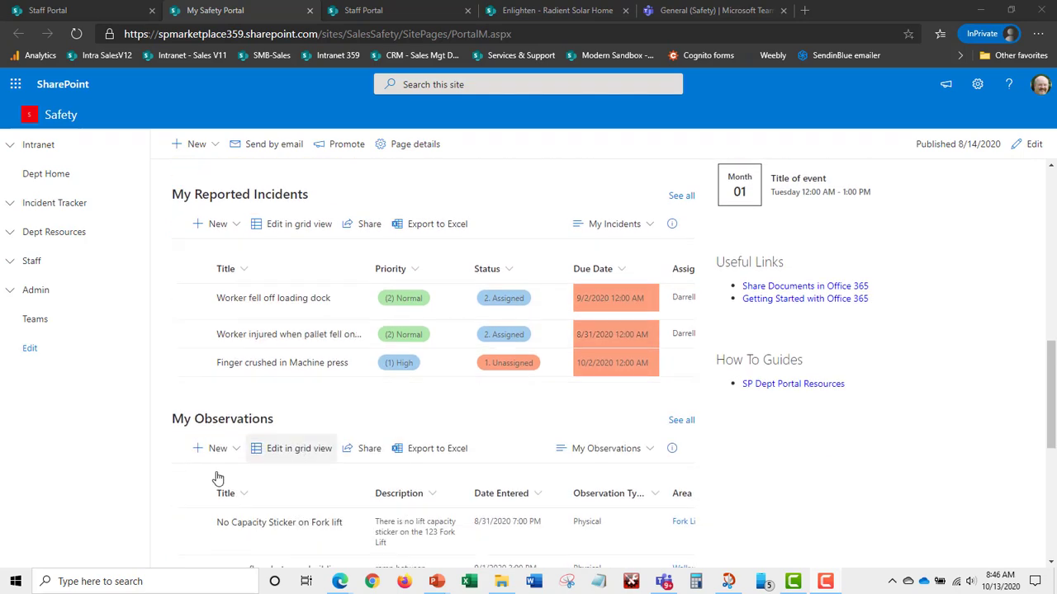
scroll(288, 516, down, 1)
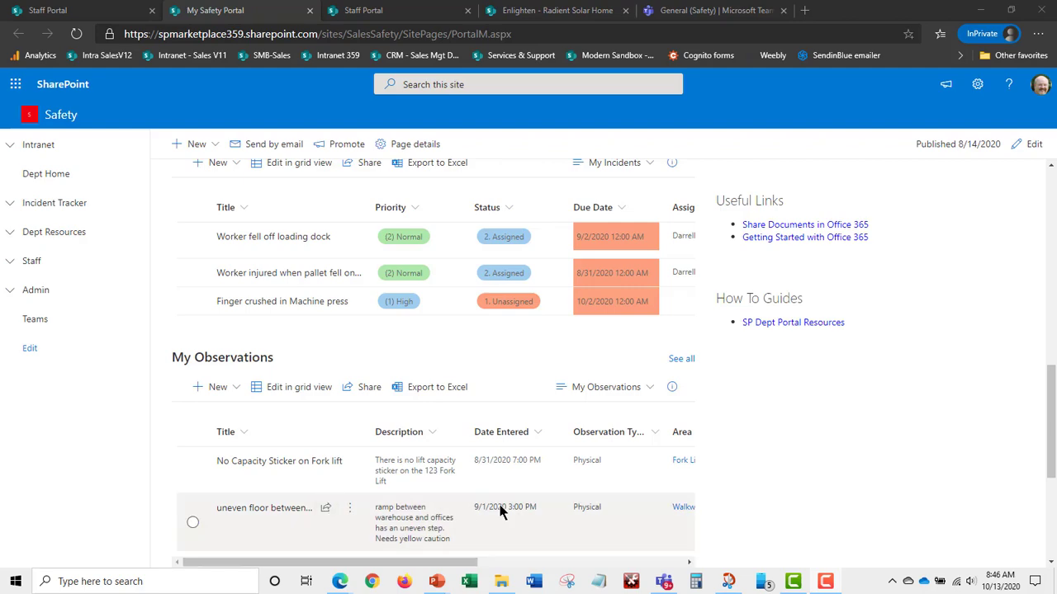
View the Portal Documents library through Useful Docs in My Safety Portal, and close it.
scroll(568, 512, up, 5)
scroll(569, 516, up, 3)
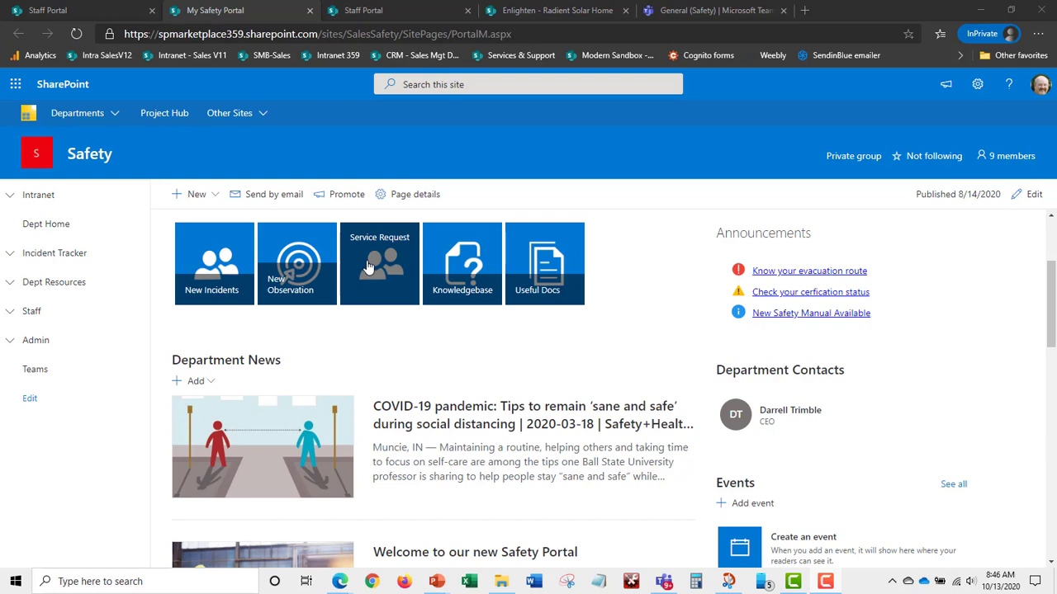
click(546, 277)
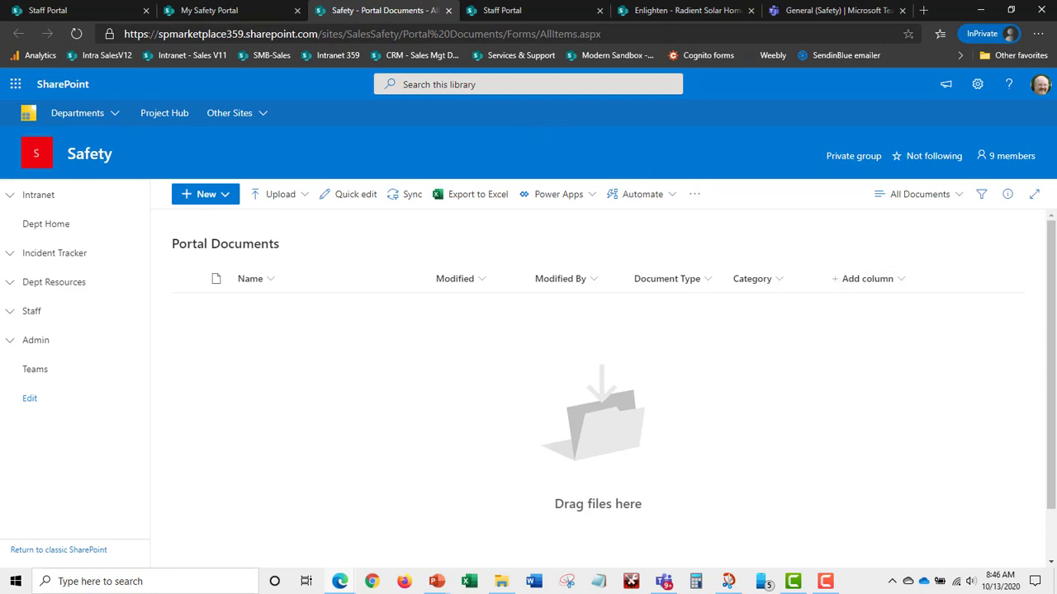
key(ctrl+w)
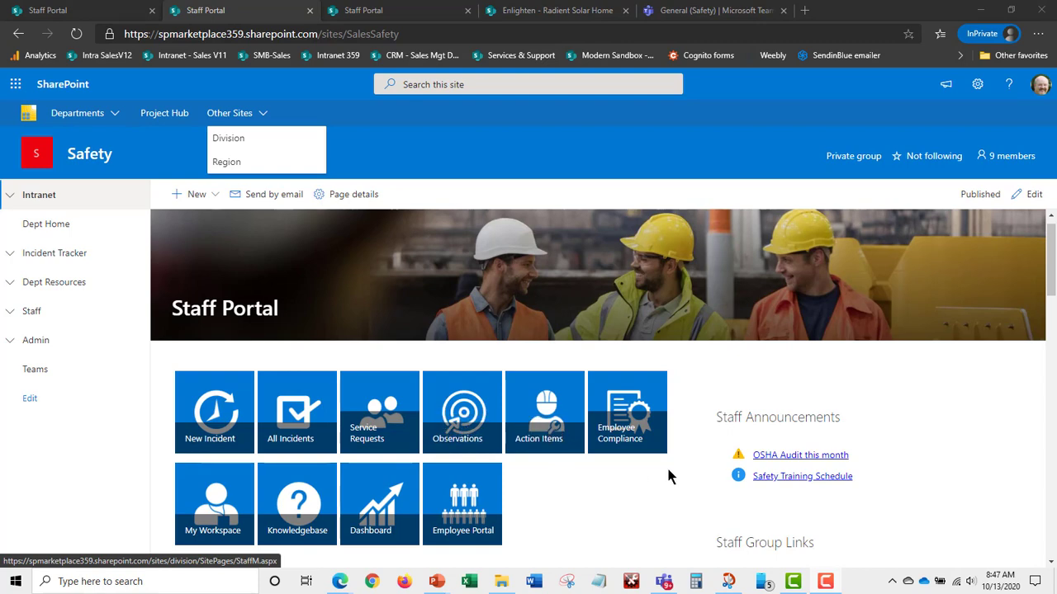
Review the Staff Portal tiles, and view the Staff Portal tab and Posts of the Safety team's General channel in Microsoft Teams.
scroll(655, 473, down, 3)
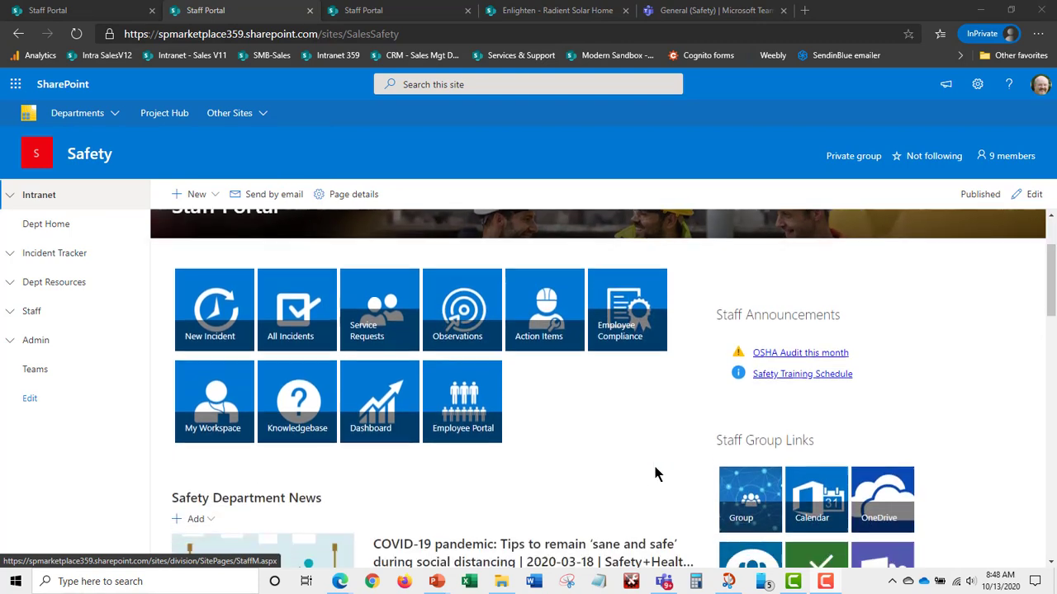
scroll(655, 473, up, 2)
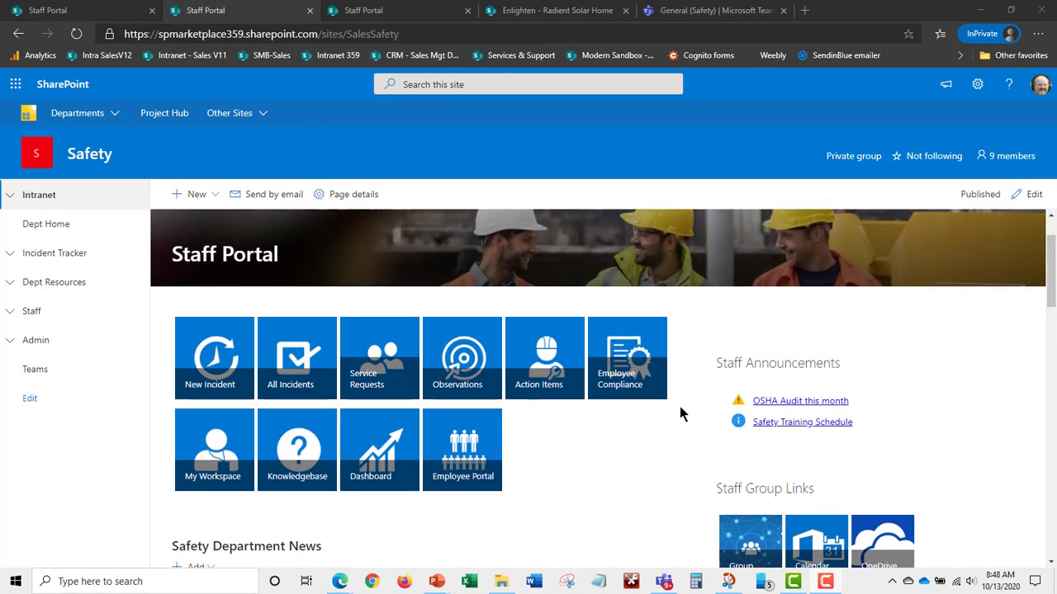
click(708, 11)
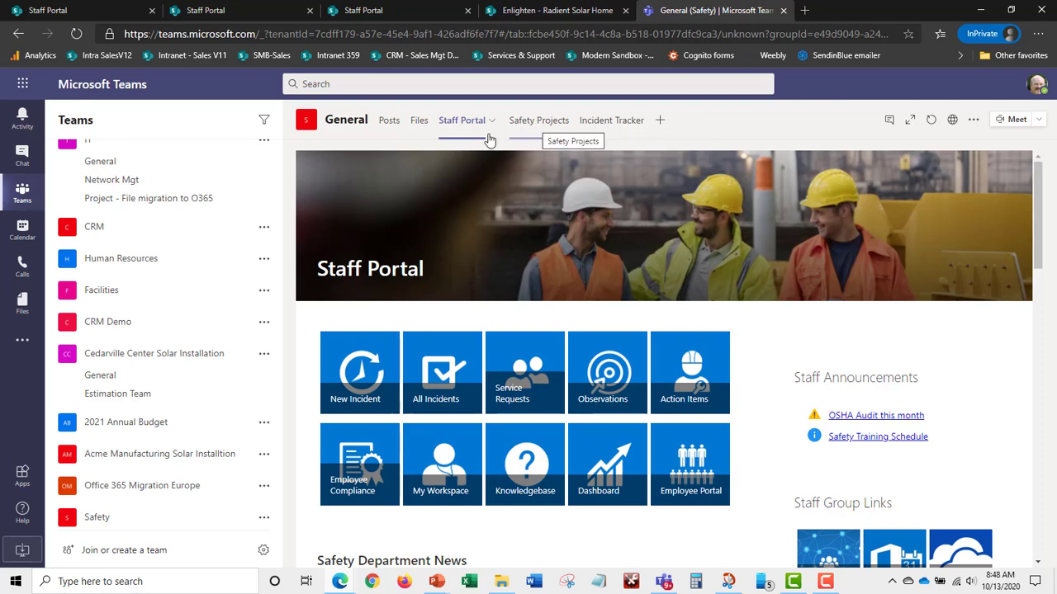
click(399, 125)
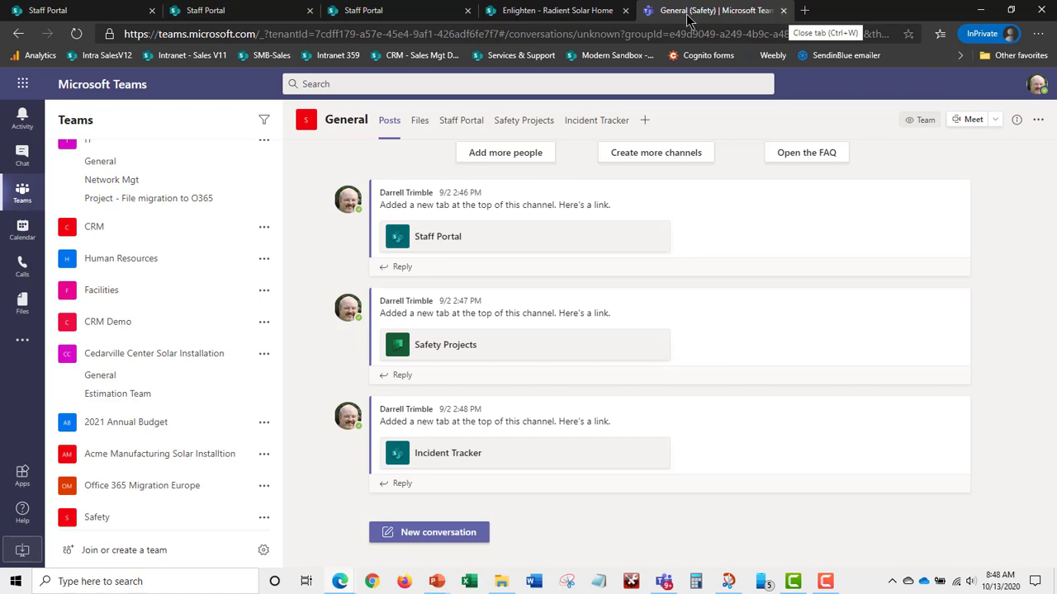
Return to the Safety site's Staff Portal in SharePoint and open the list of all incidents.
click(357, 11)
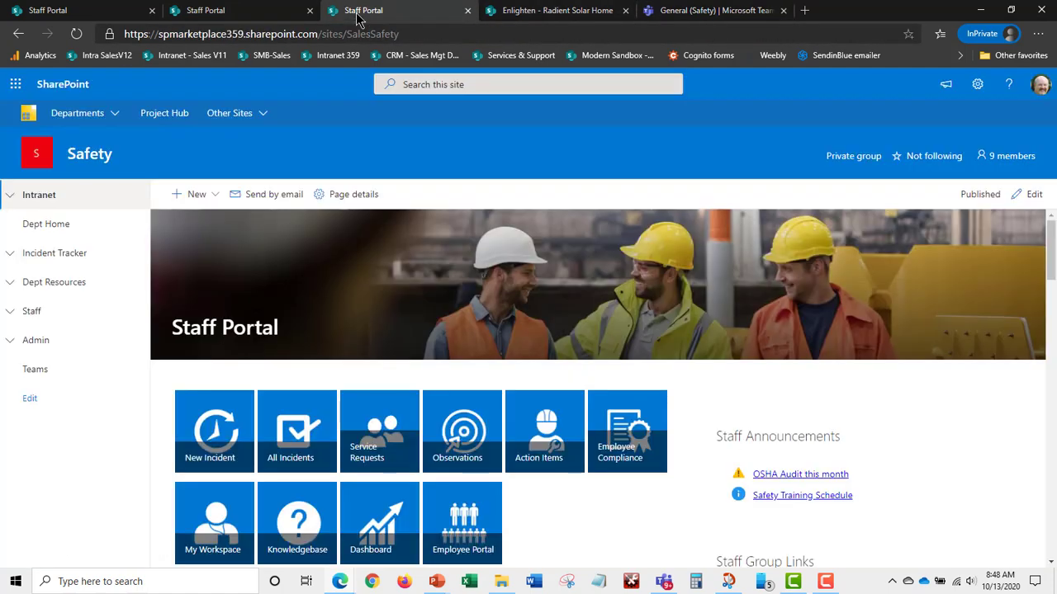
scroll(661, 523, down, 1)
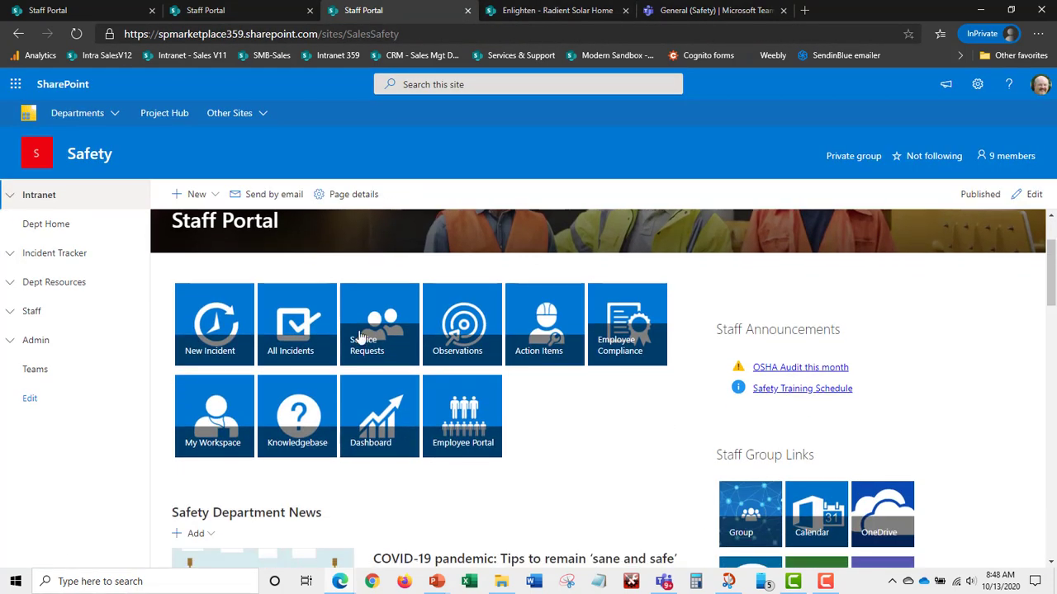
click(305, 339)
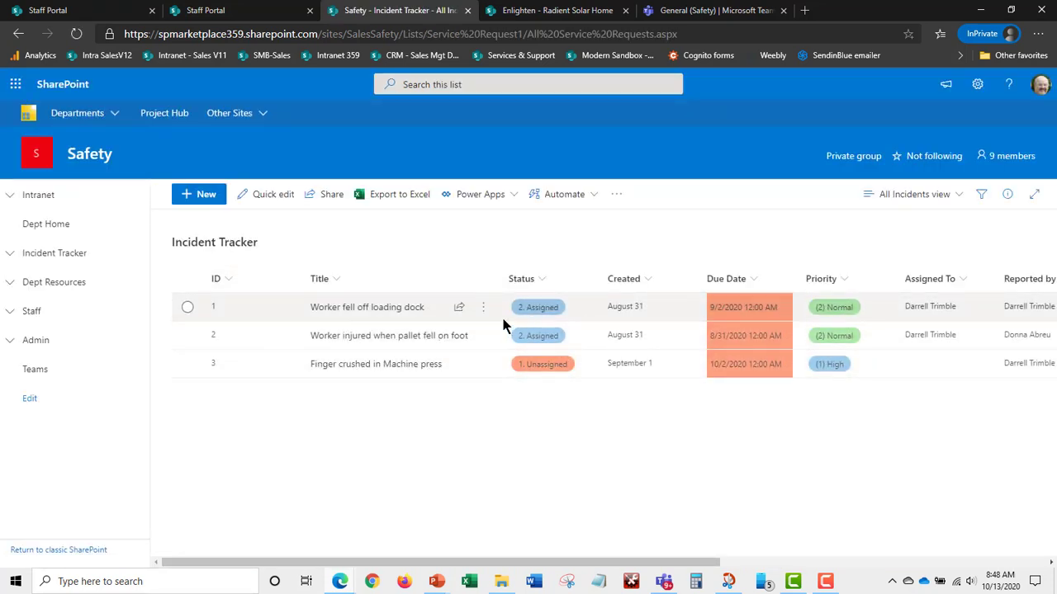
Switch Incident Tracker to Incidents by Area, expand the Loading Dock and Machine Press groups, and return to the All Incidents view.
click(961, 201)
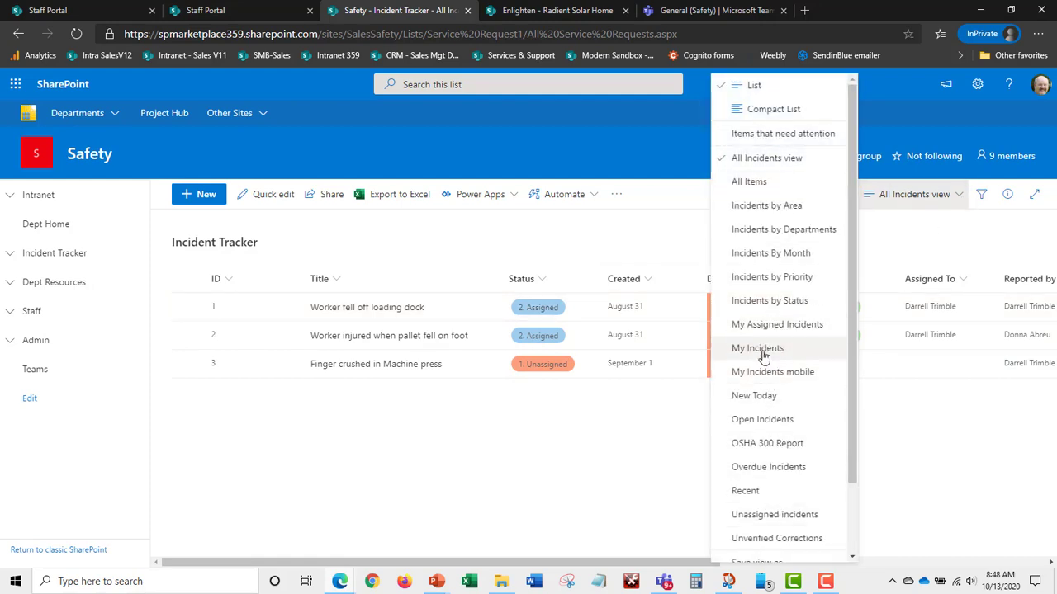
click(791, 207)
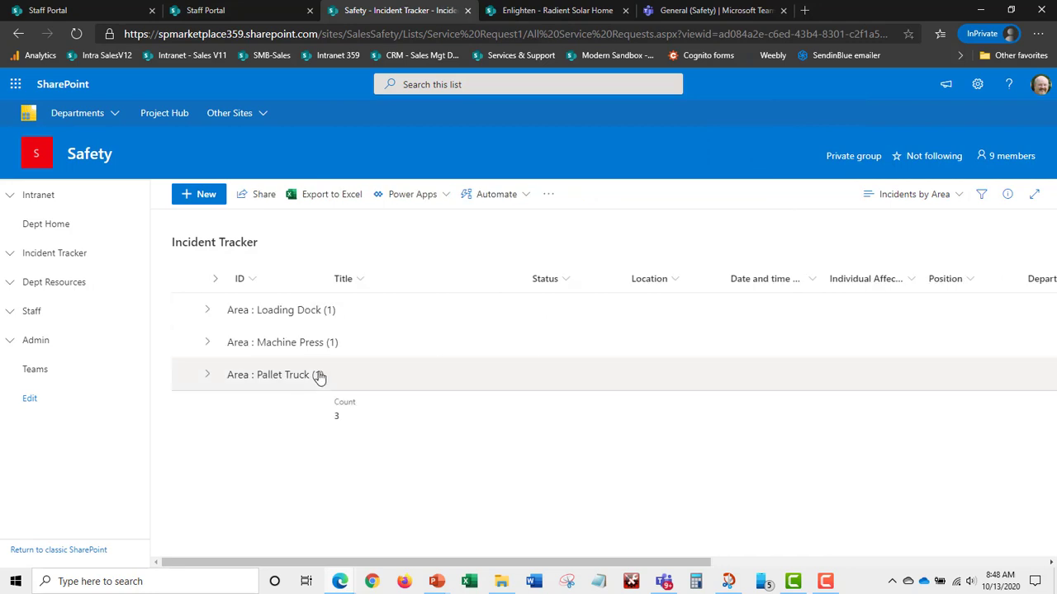
click(205, 310)
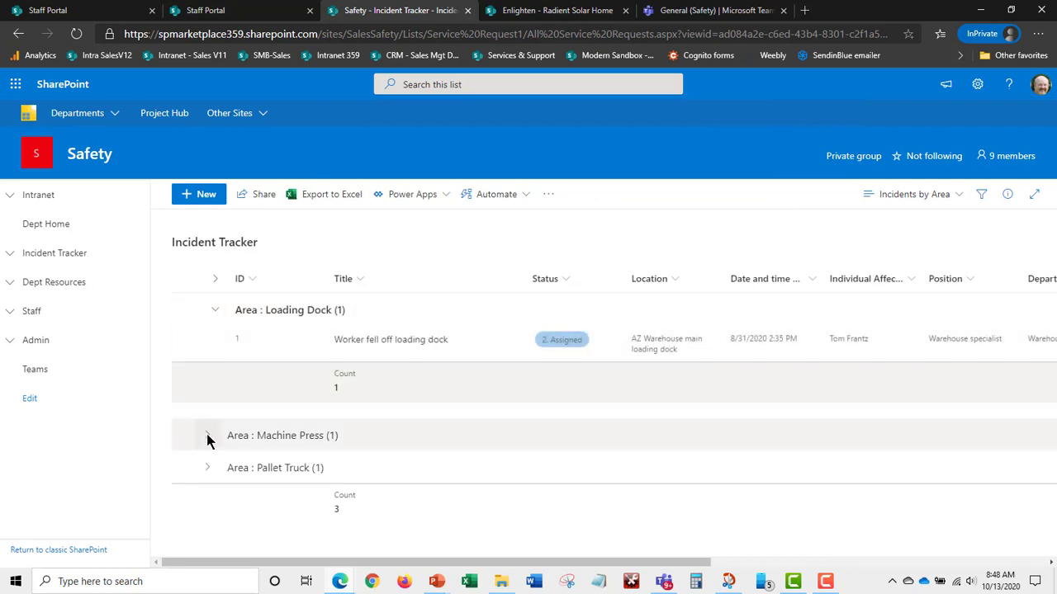
click(205, 435)
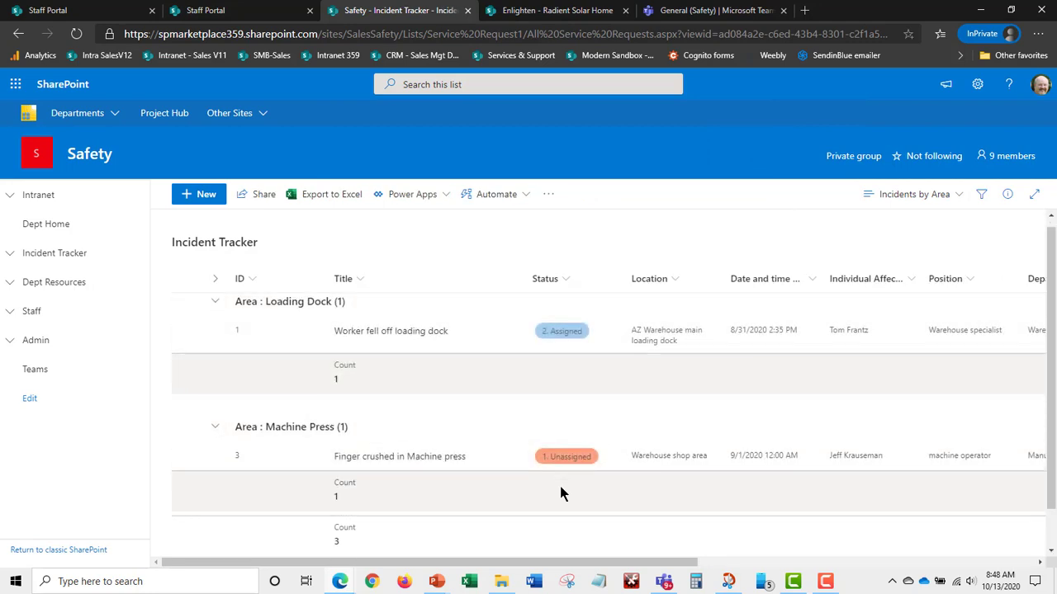
scroll(559, 482, down, 1)
click(957, 195)
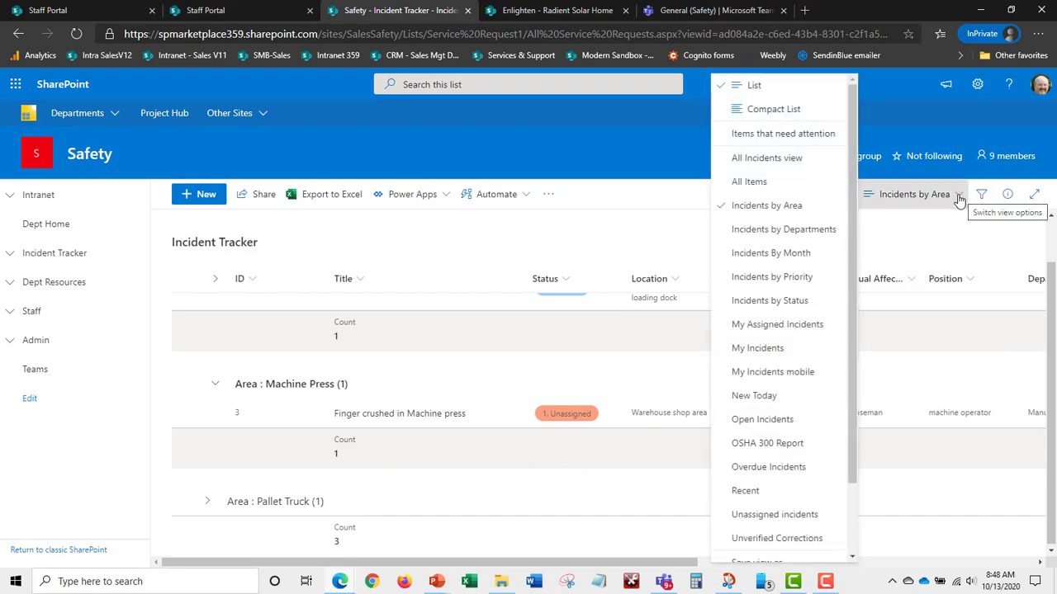
click(755, 157)
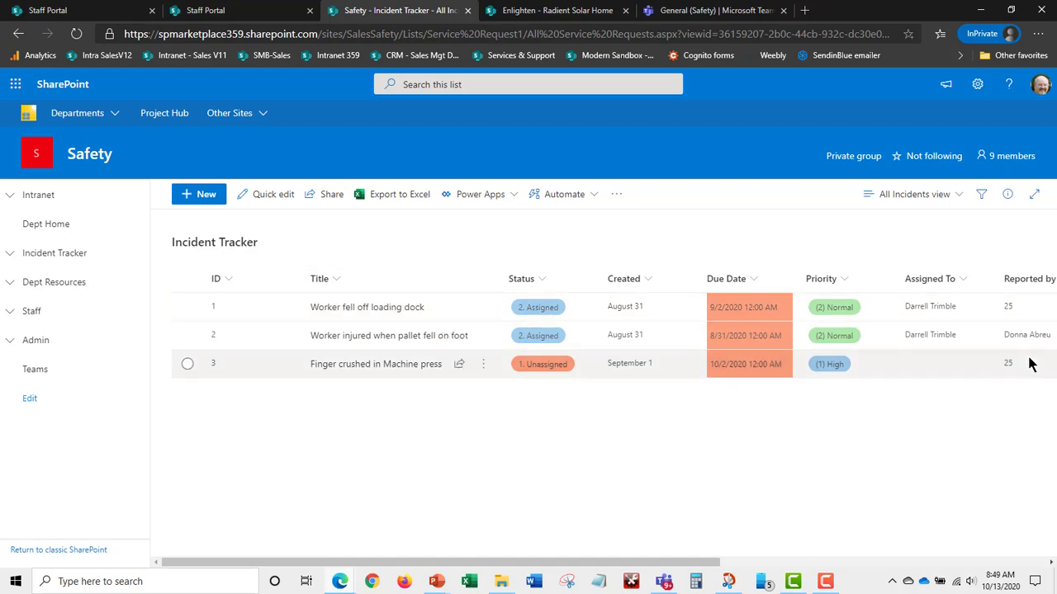
Filter the Incident Tracker list by Incident Type to show only Accident entries.
drag(709, 566, 846, 590)
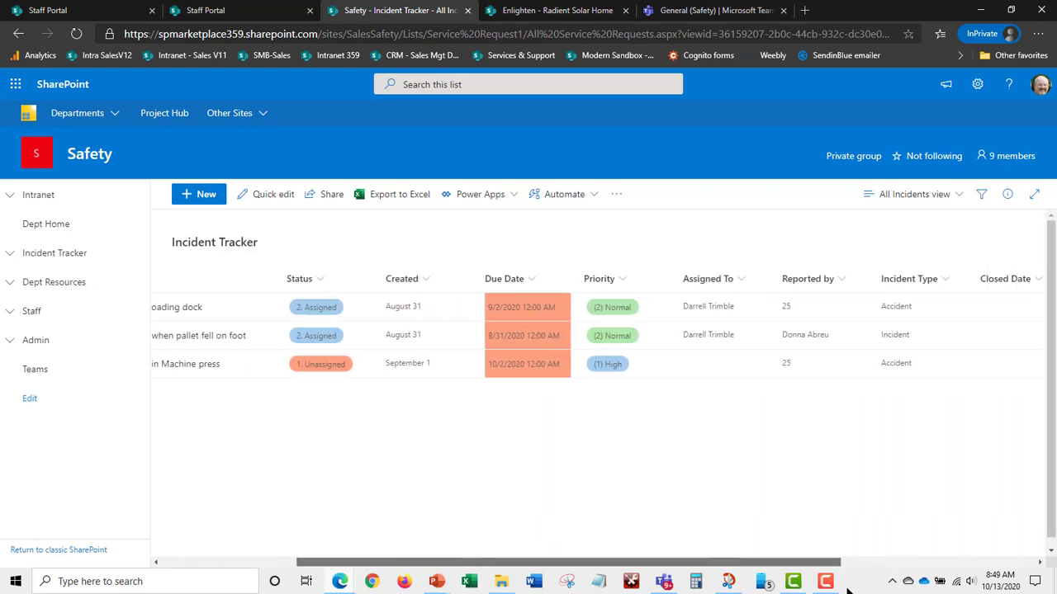
click(945, 279)
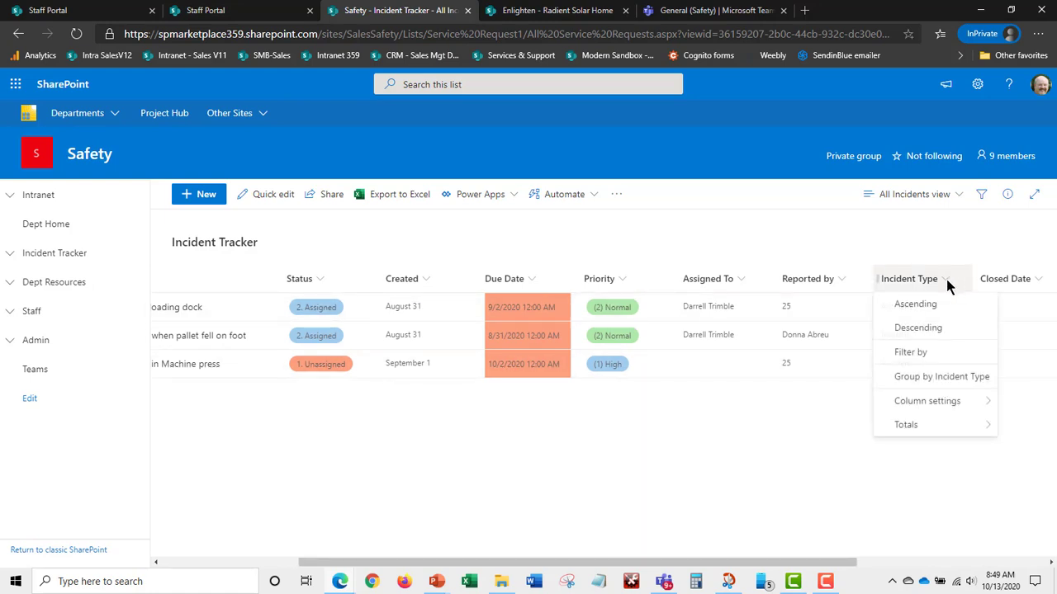
click(923, 355)
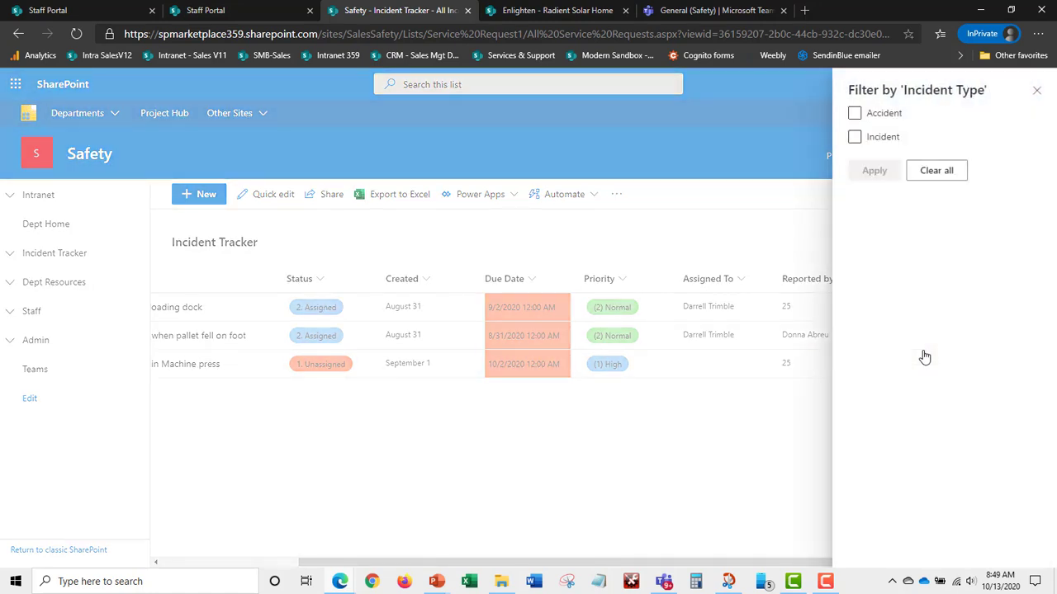
click(855, 115)
click(875, 175)
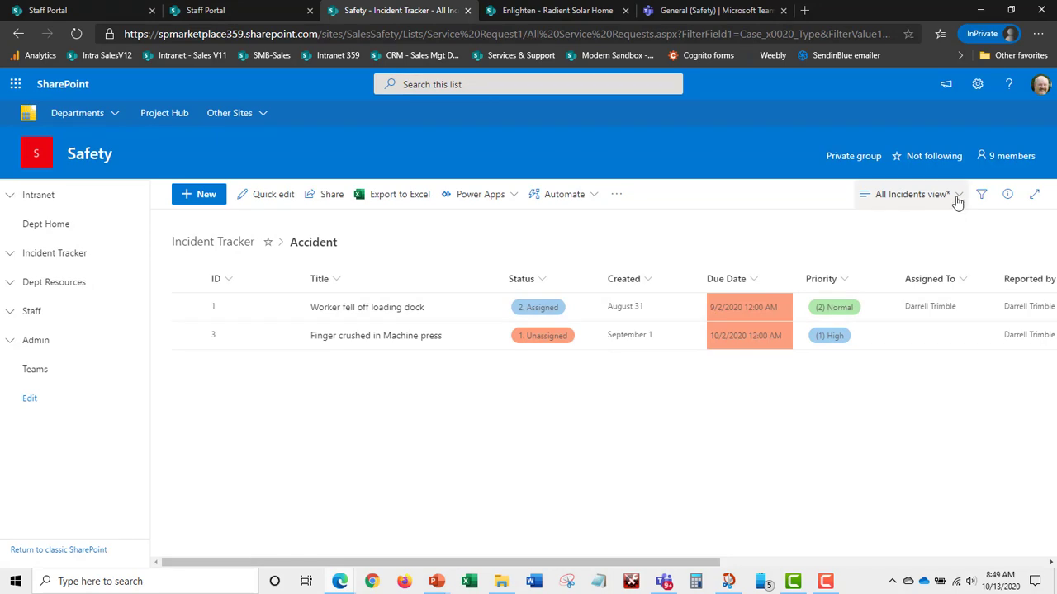
Clear the Incident Type filter from the Incident Tracker list.
drag(710, 563, 1034, 585)
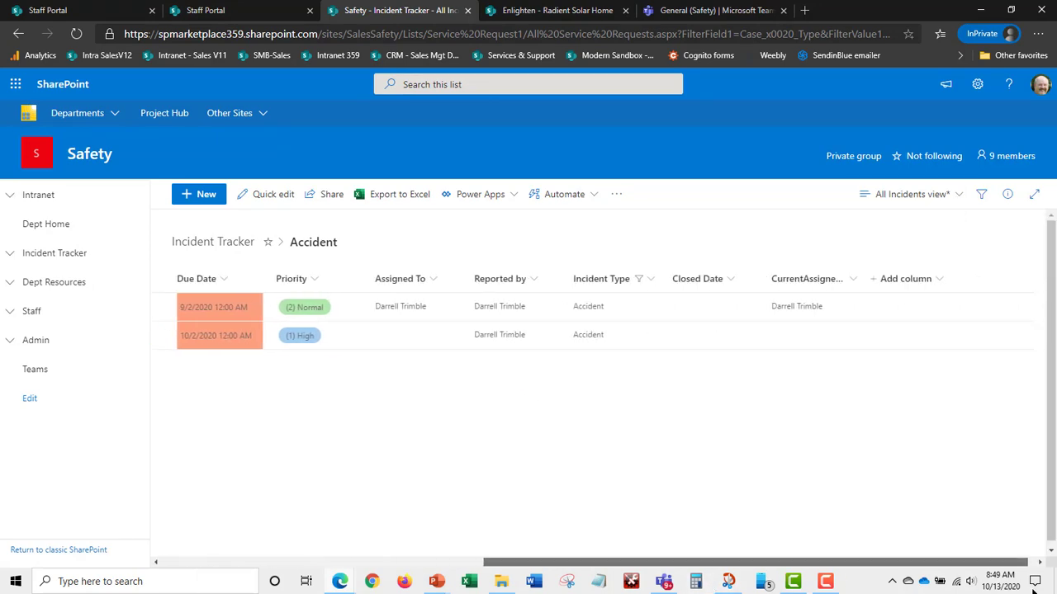
click(648, 278)
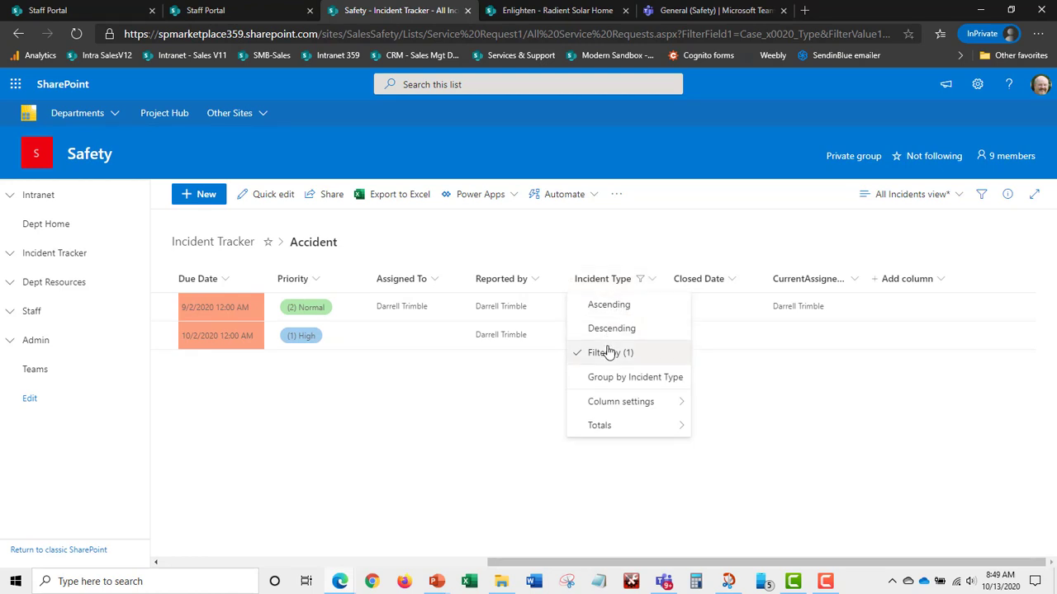
click(608, 353)
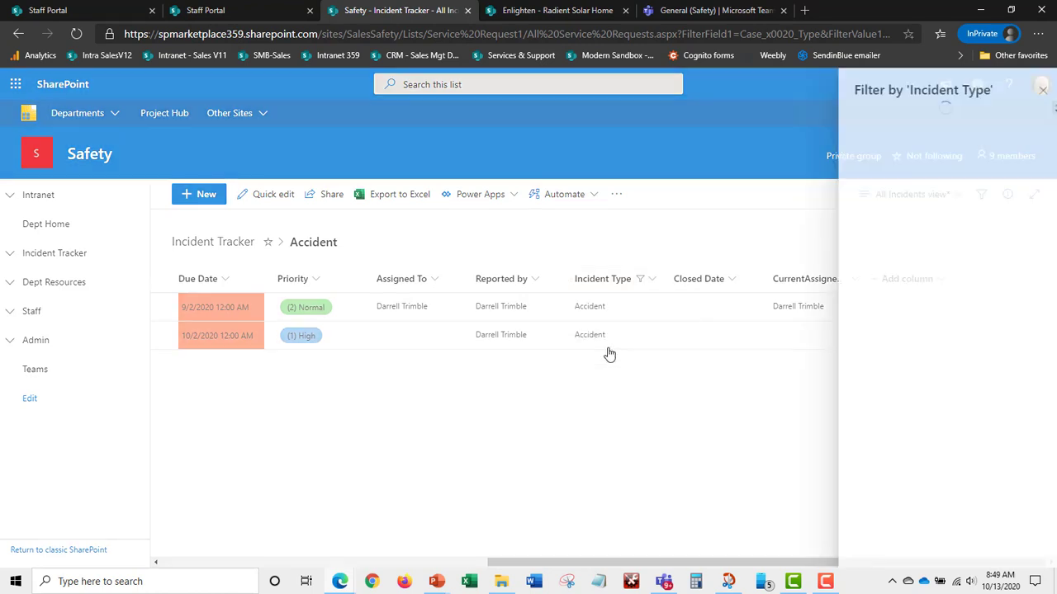
click(933, 175)
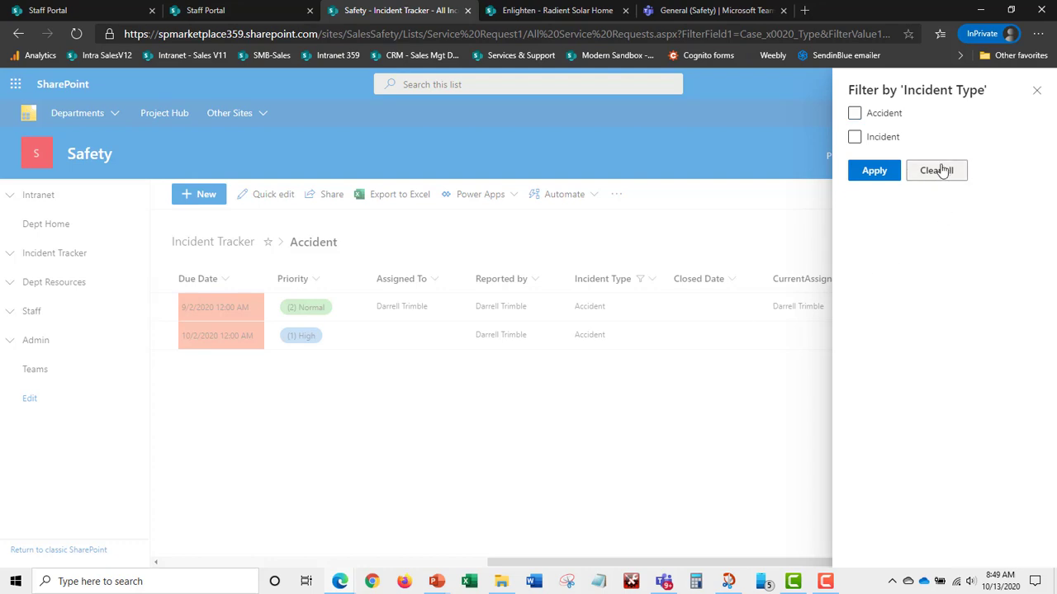
click(882, 177)
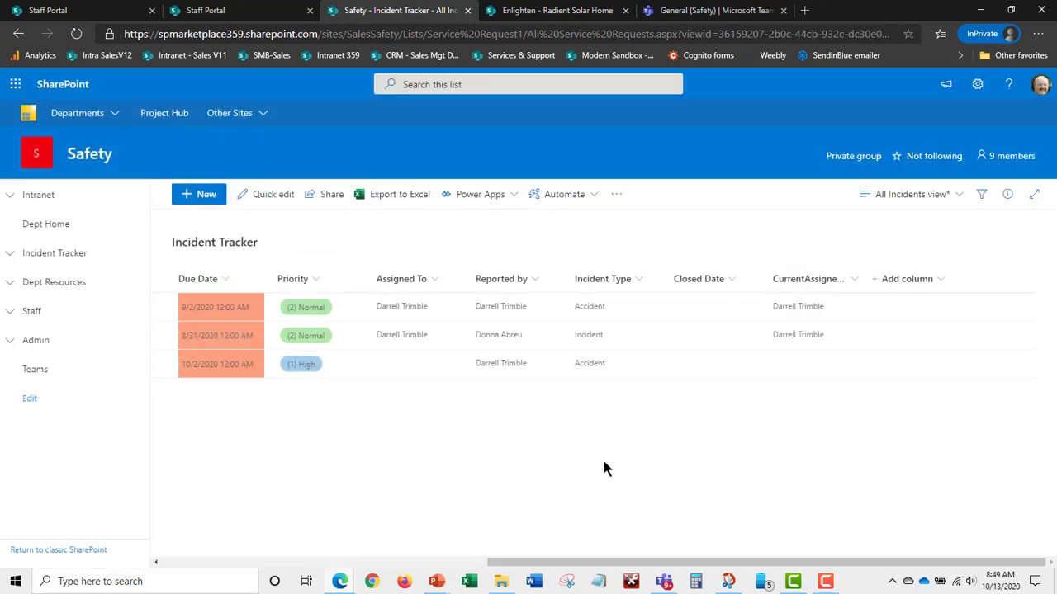
drag(581, 563, 262, 559)
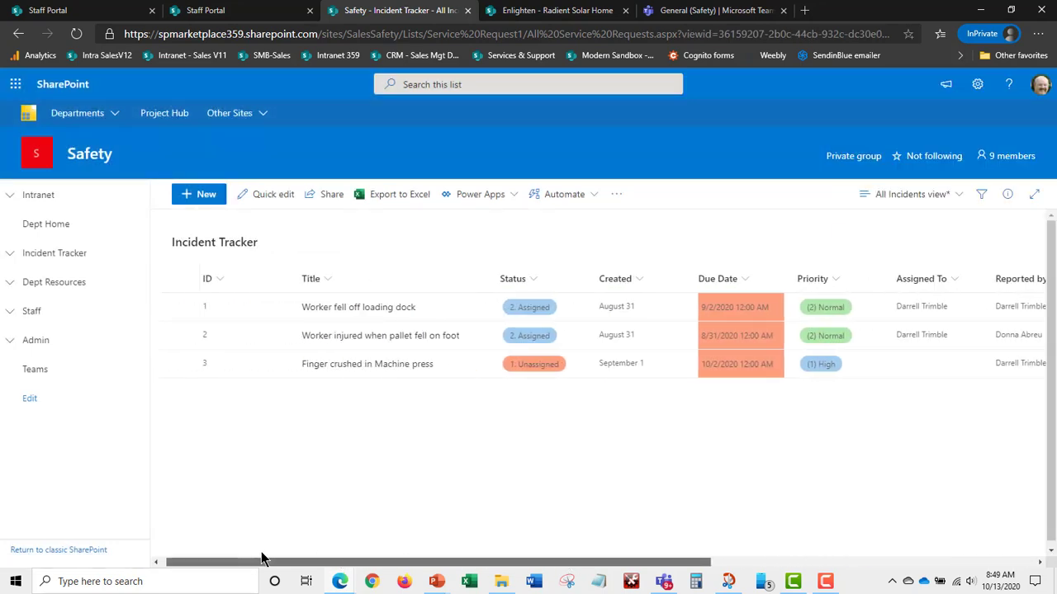
Open the "Worker fell off loading dock" incident for editing and review its incident details, first aid, witnesses and post-incident sections.
click(959, 197)
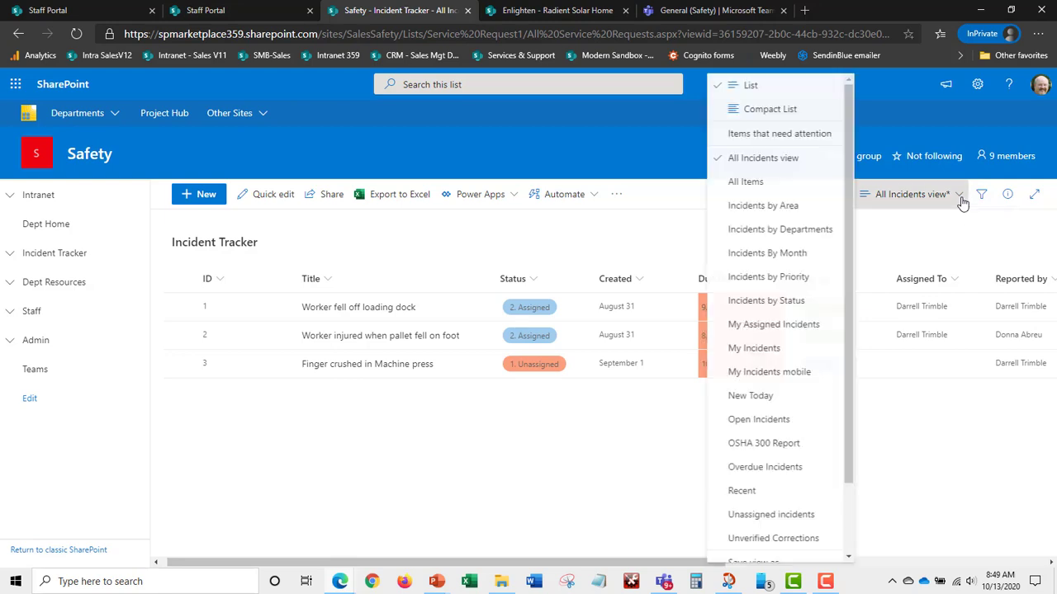
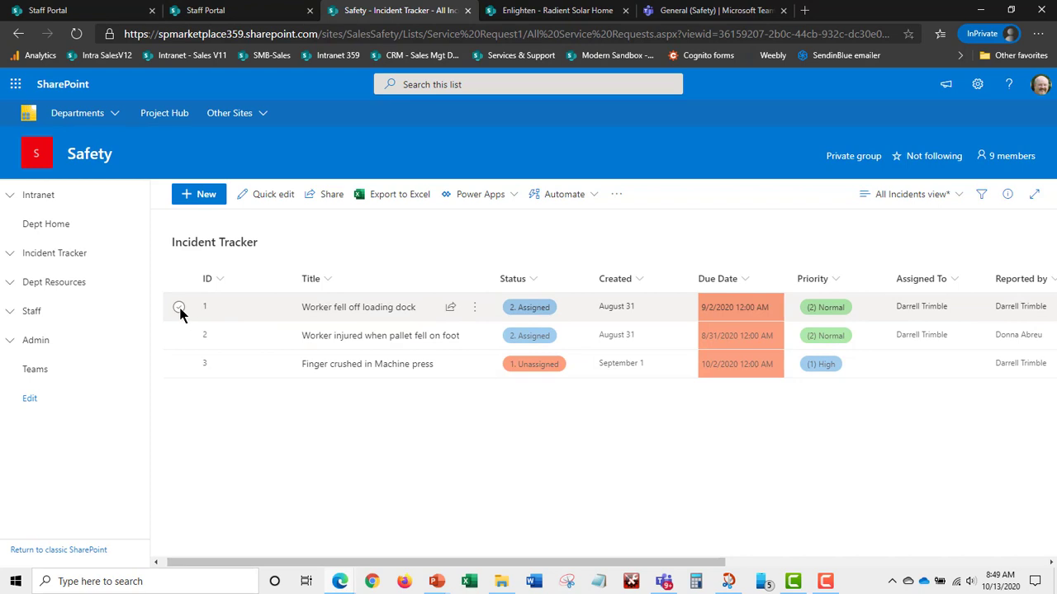
click(196, 201)
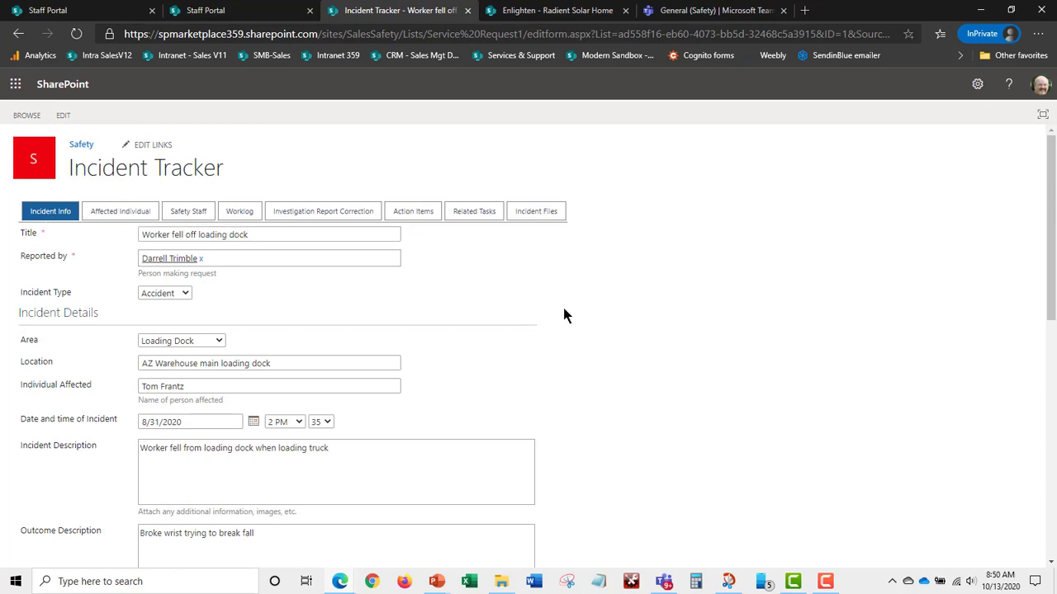
scroll(587, 390, down, 3)
scroll(588, 400, down, 4)
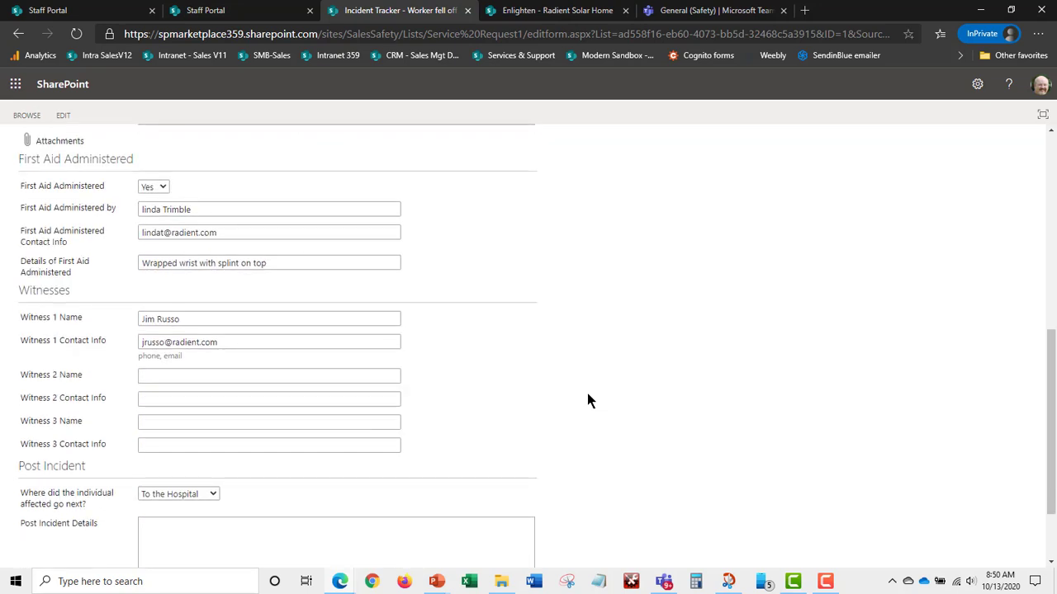
scroll(607, 390, up, 2)
scroll(608, 398, down, 2)
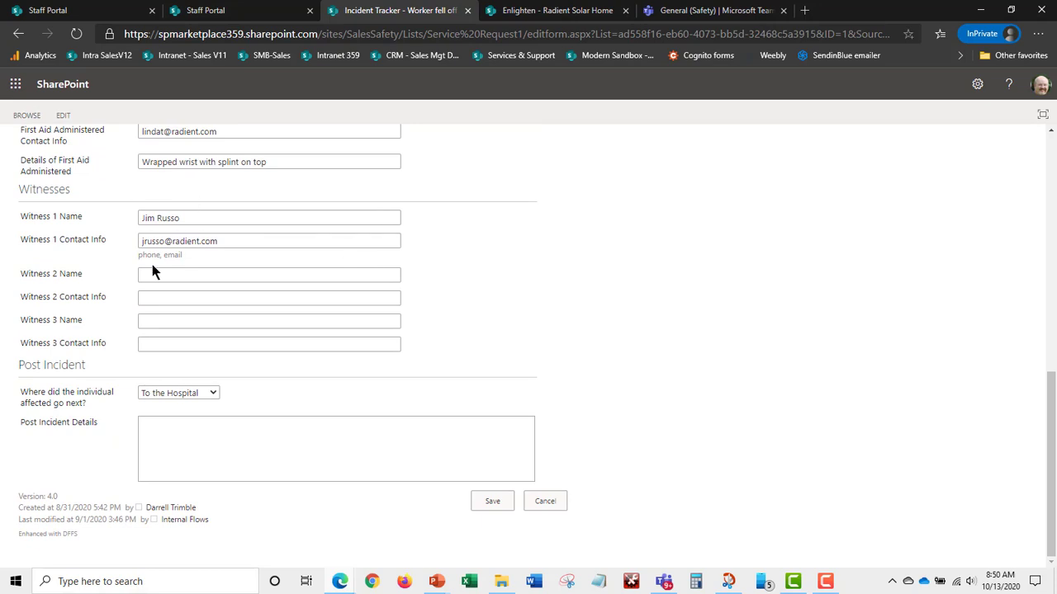
scroll(682, 451, up, 10)
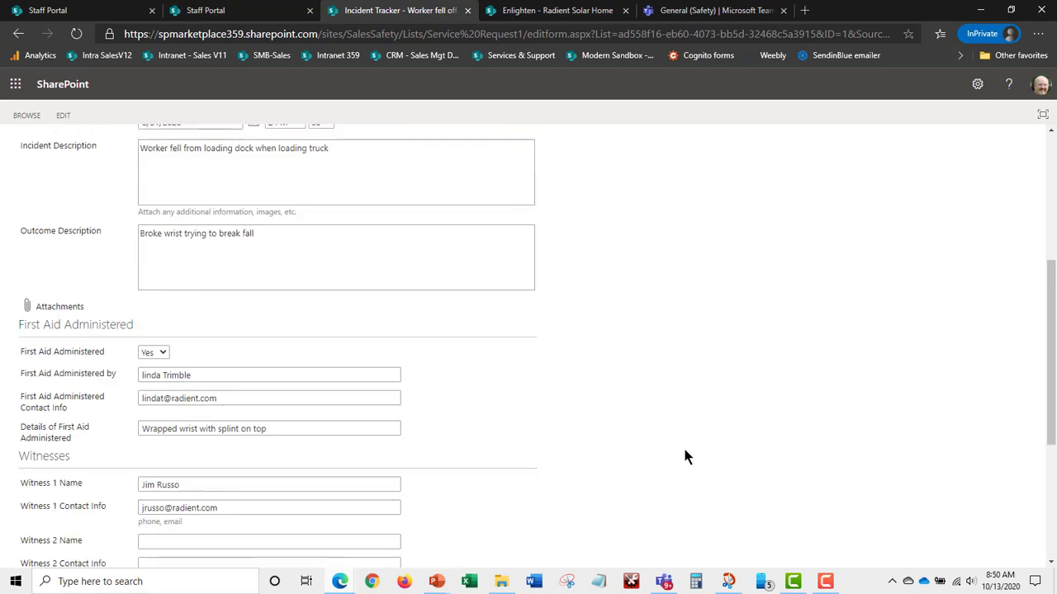
Review the incident's Affected Individual details and its Safety Staff assignment fields.
click(135, 213)
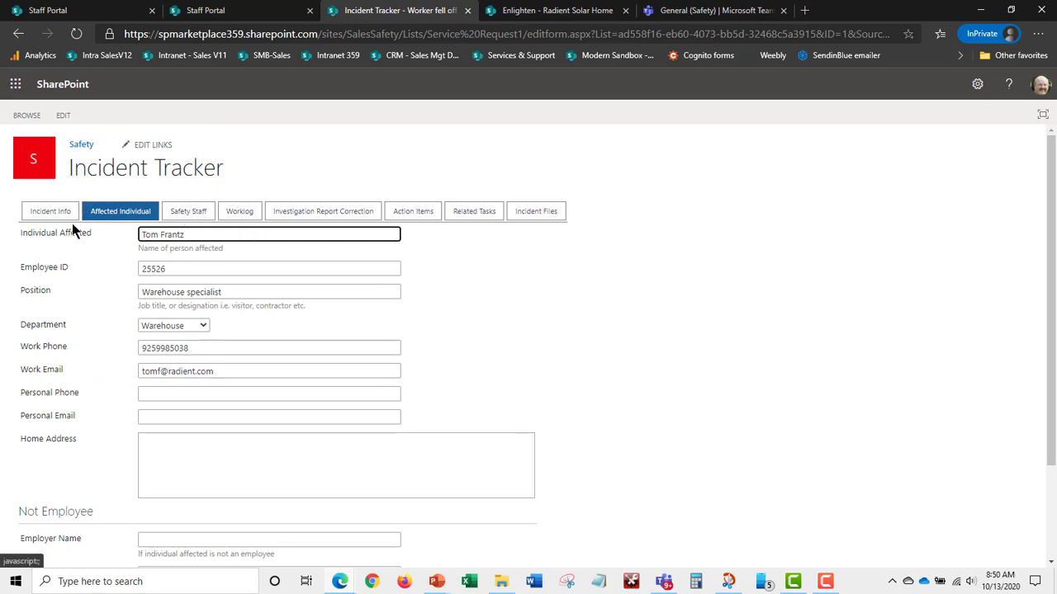
scroll(227, 435, down, 2)
scroll(517, 462, up, 2)
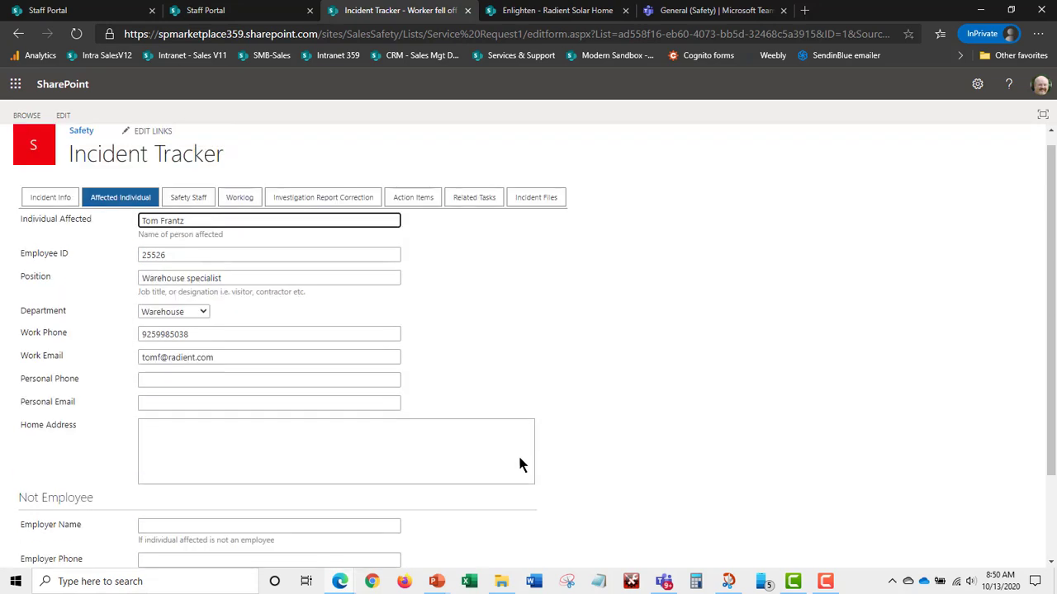
scroll(219, 380, down, 2)
scroll(610, 415, up, 2)
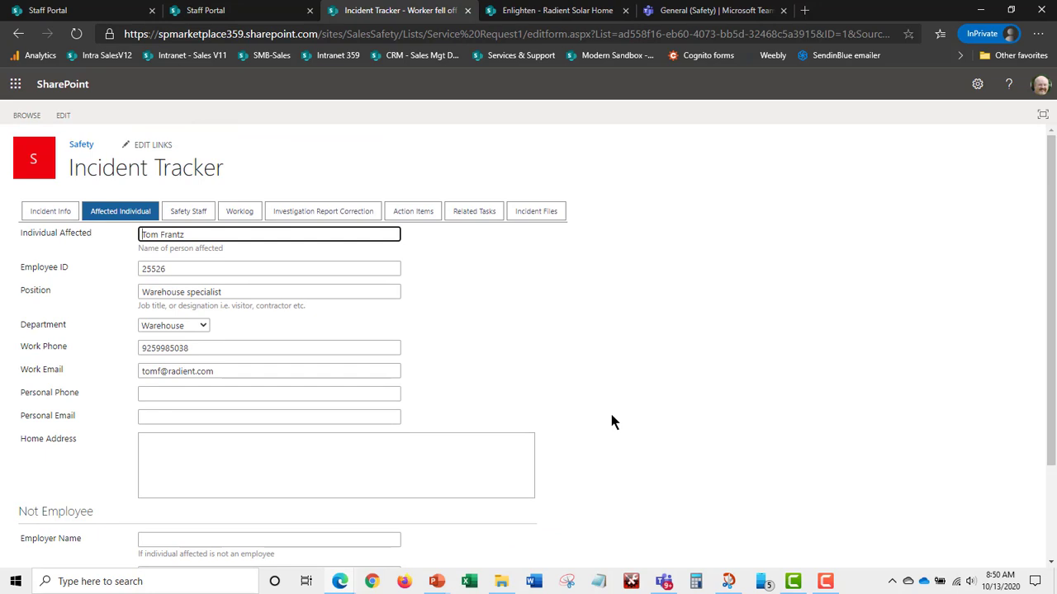
click(195, 214)
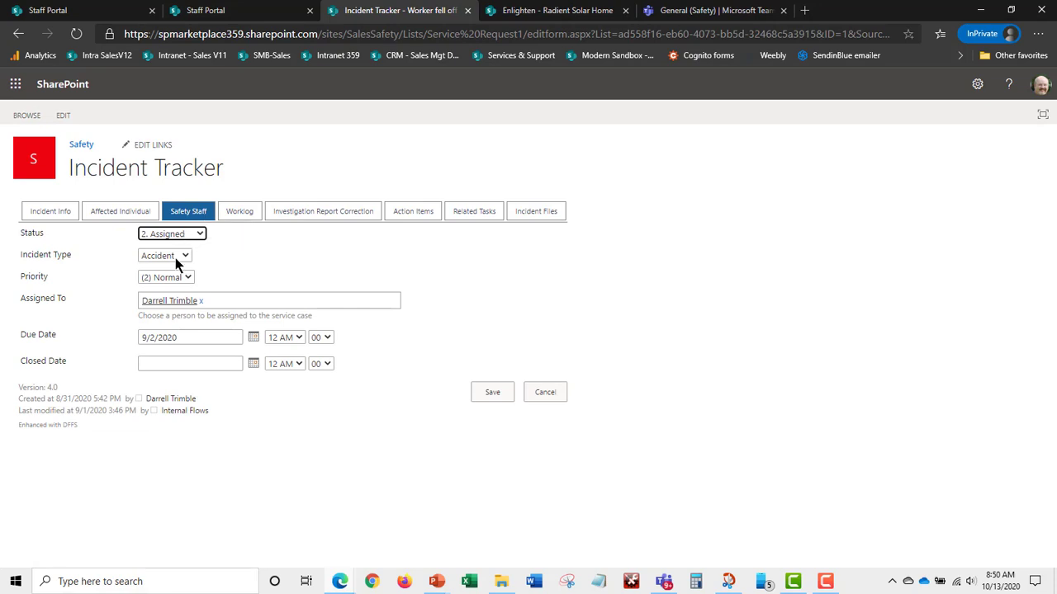
Enter a worklog note to check on employee compliance and whether the affected worker was trained correctly.
click(240, 214)
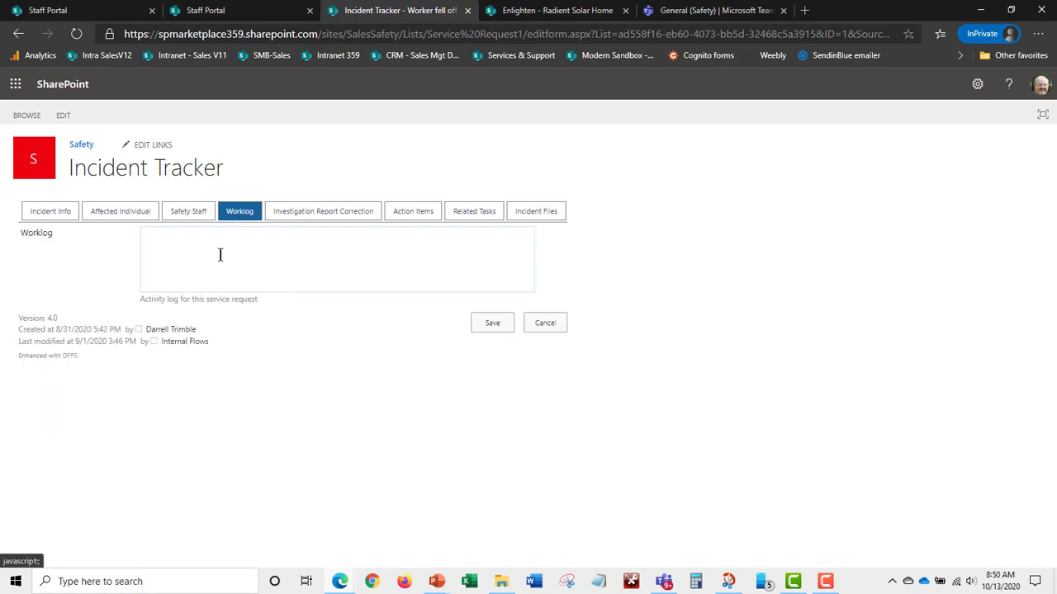
click(218, 248)
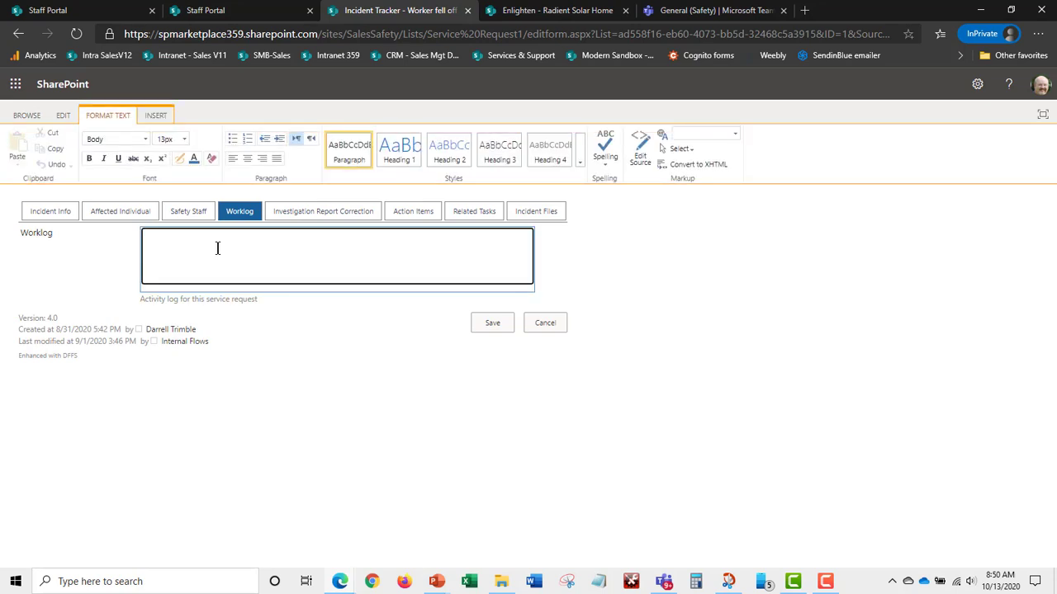
text(Check on employee compliance )
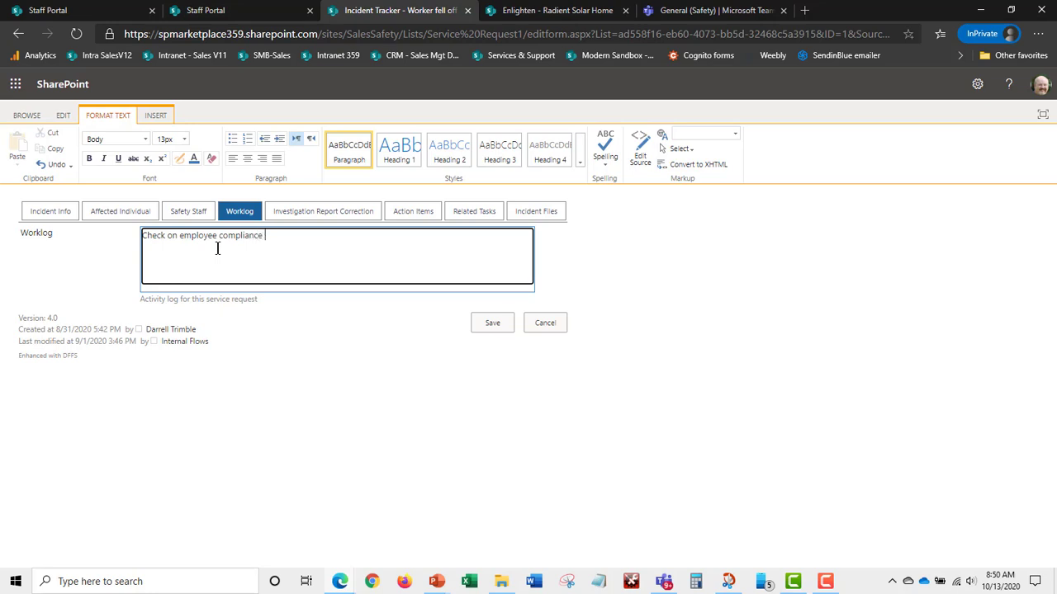
text( was Tom trained correctly)
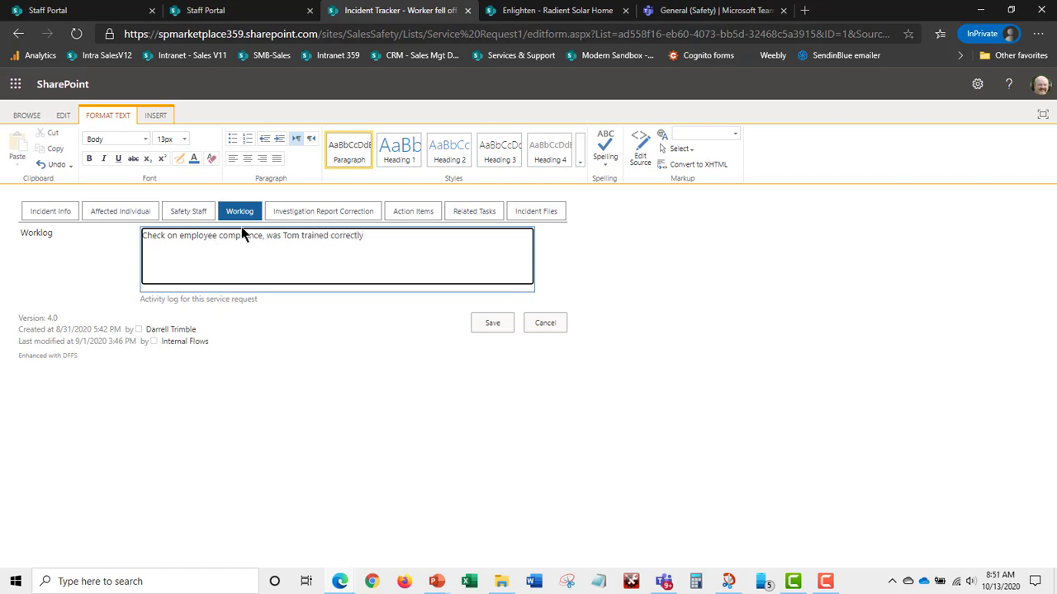
Review the incident's root cause, corrective measures and reporting fields under Investigation Report Correction.
click(339, 213)
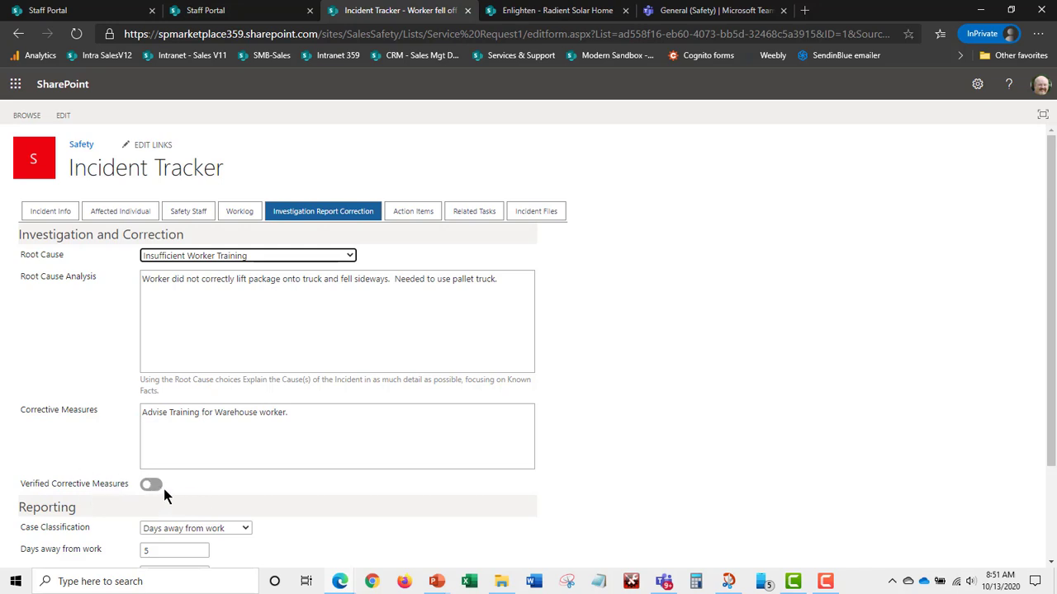
scroll(322, 466, down, 3)
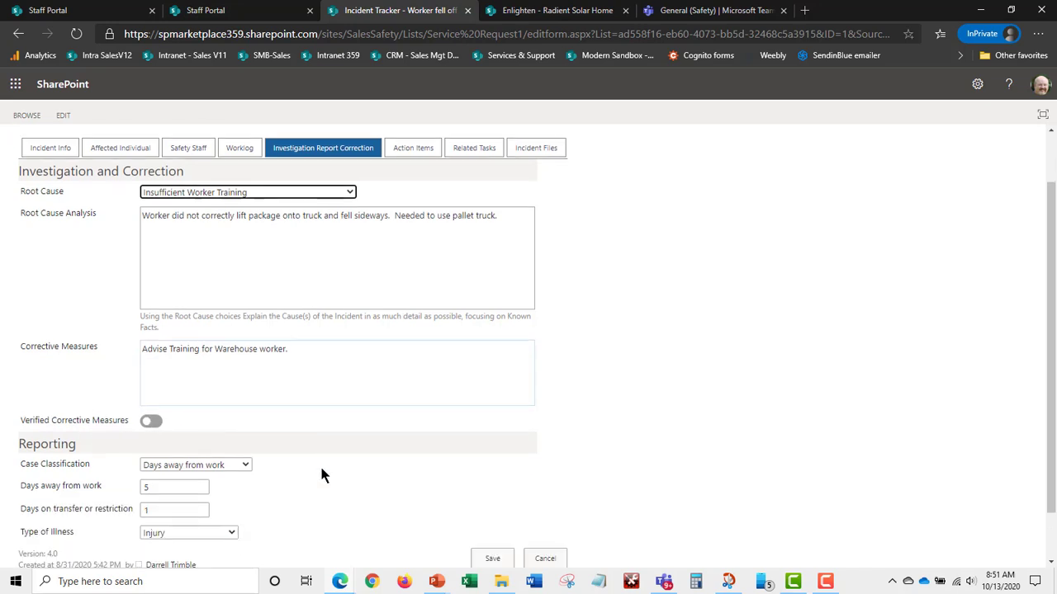
scroll(603, 447, up, 3)
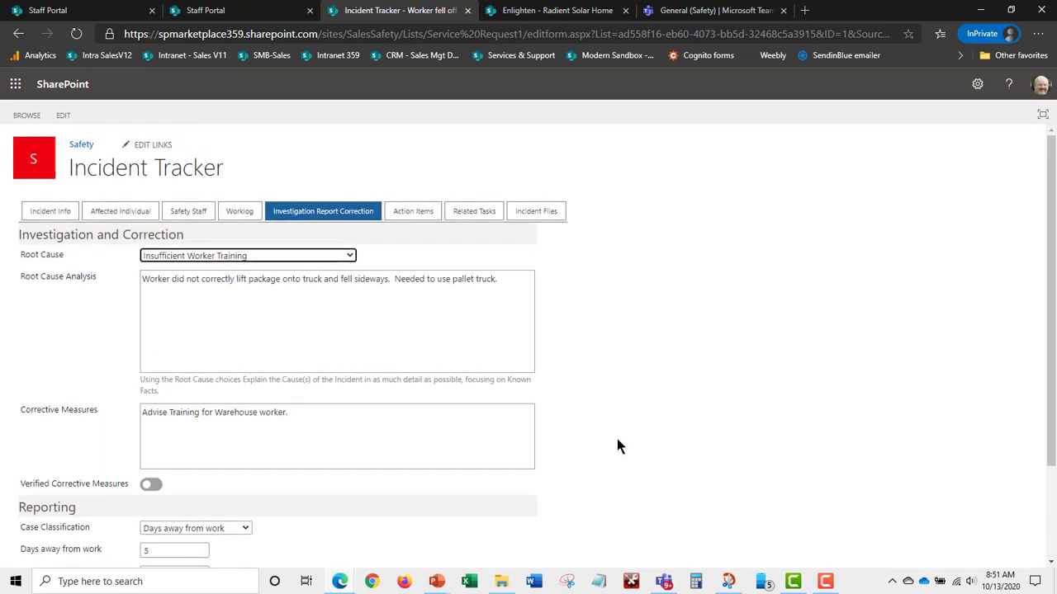
Review the incident's action items and the blank form for a new corrective action, closing the form without saving.
click(428, 216)
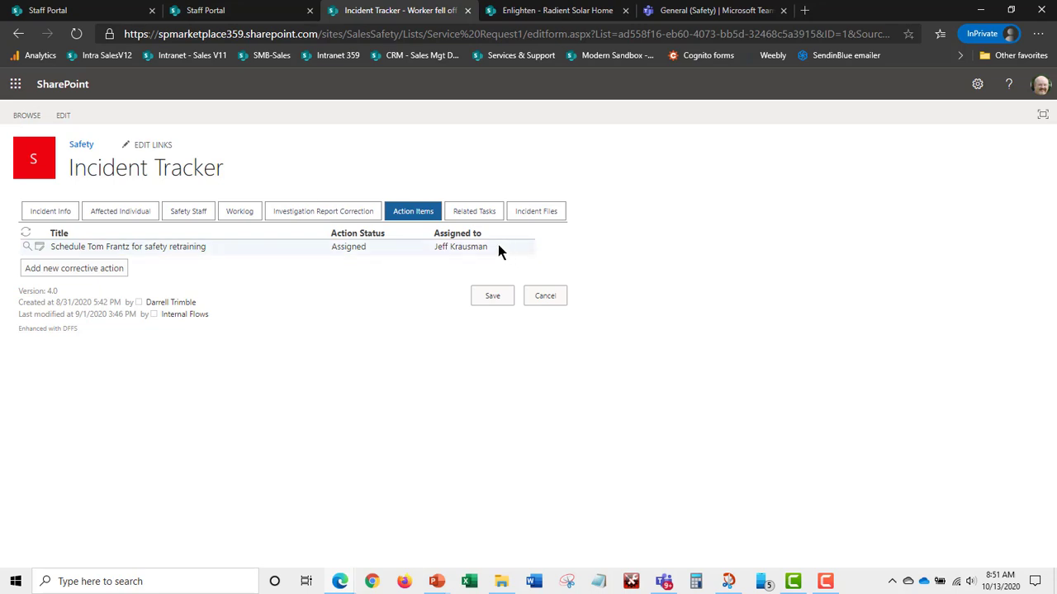
click(105, 269)
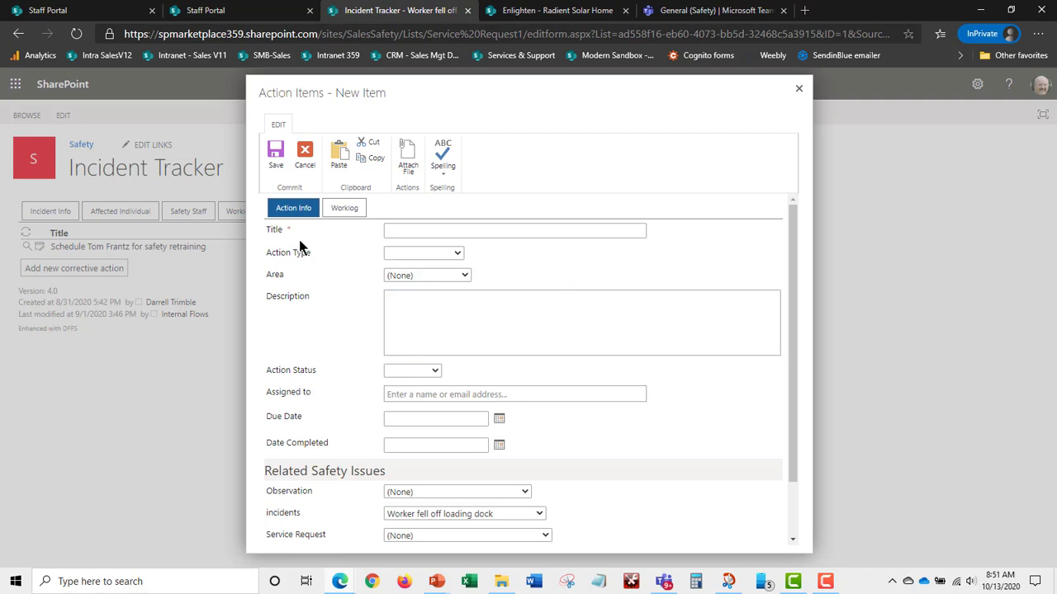
scroll(396, 280, down, 2)
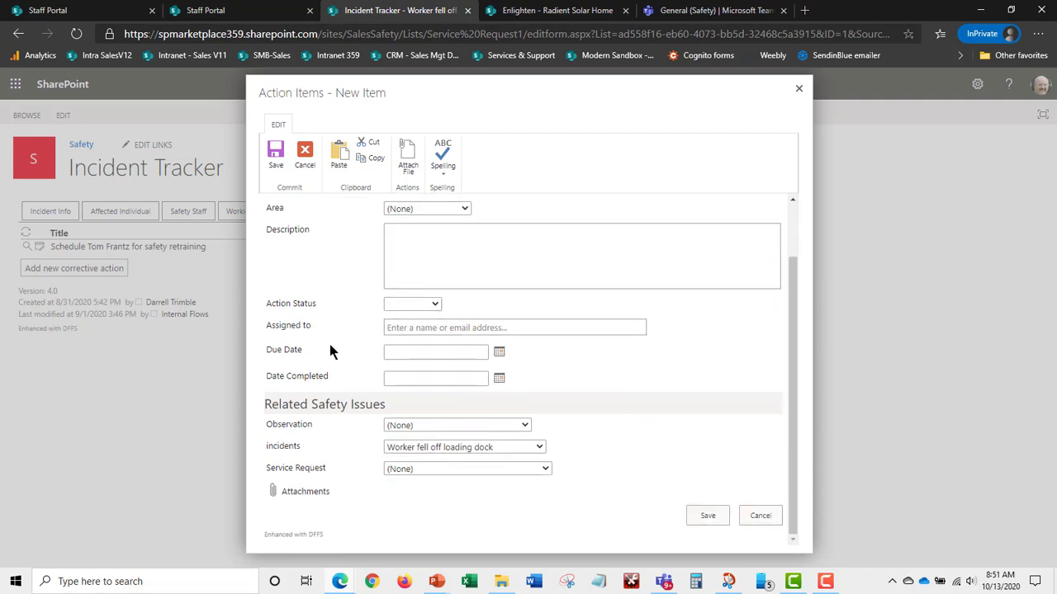
scroll(635, 435, up, 2)
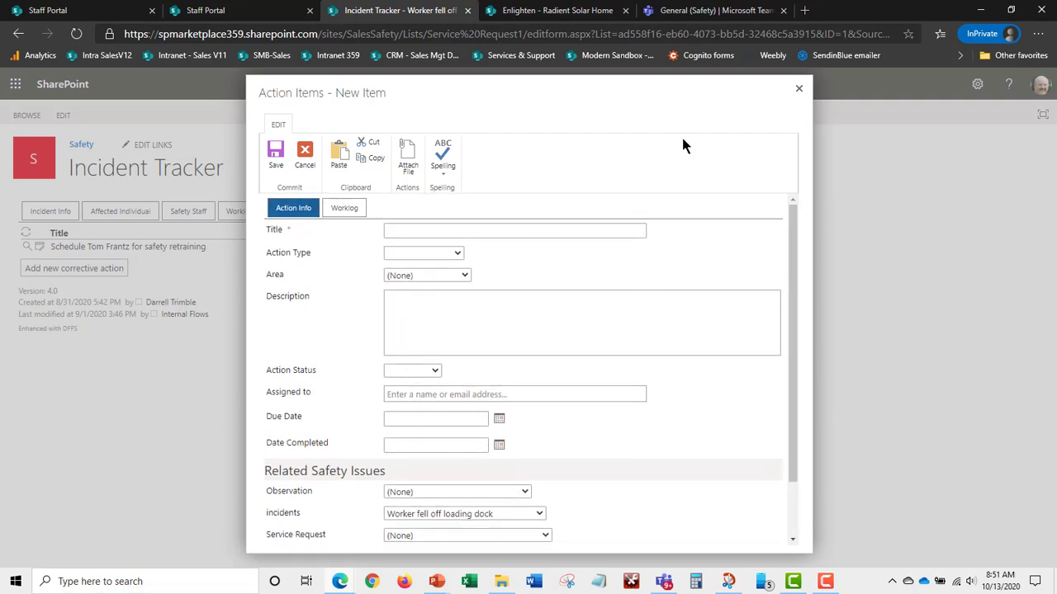
click(798, 88)
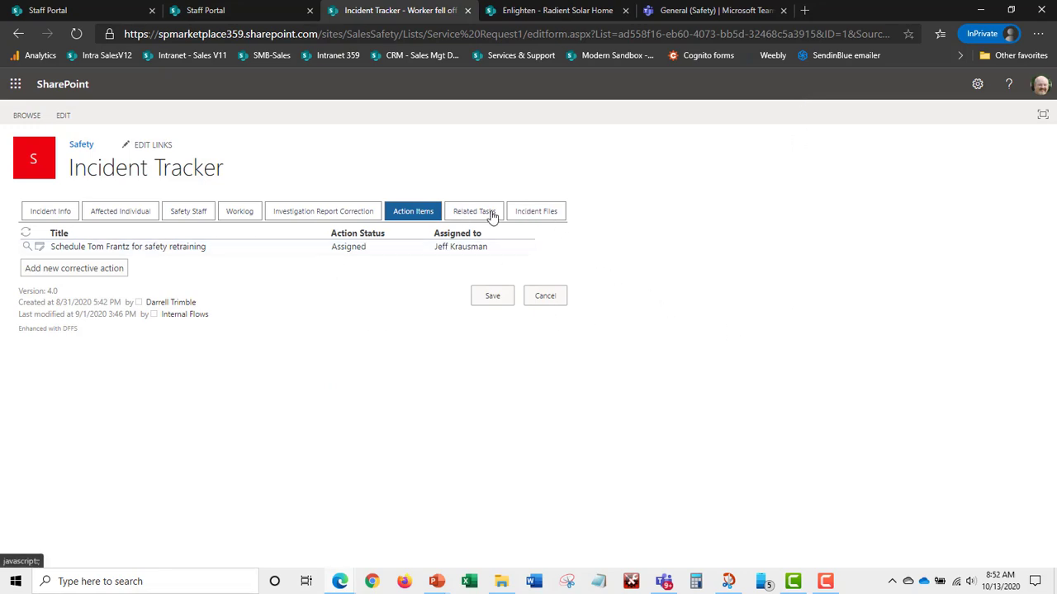
Check the incident's files, re-examine its incident info from attachments through post-incident details, and leave the incident without saving.
click(547, 221)
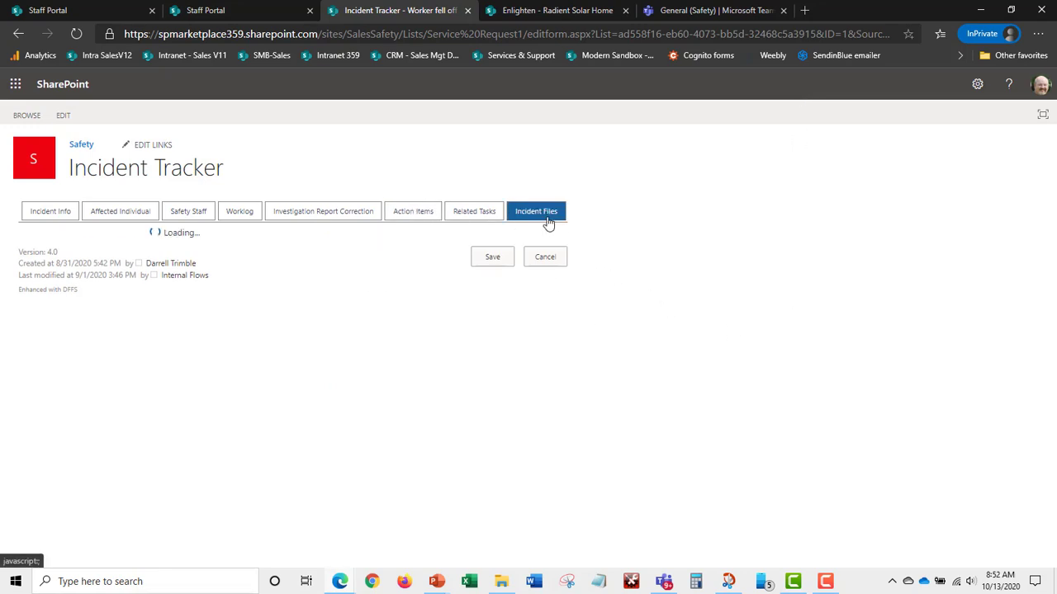
click(51, 215)
scroll(438, 425, down, 5)
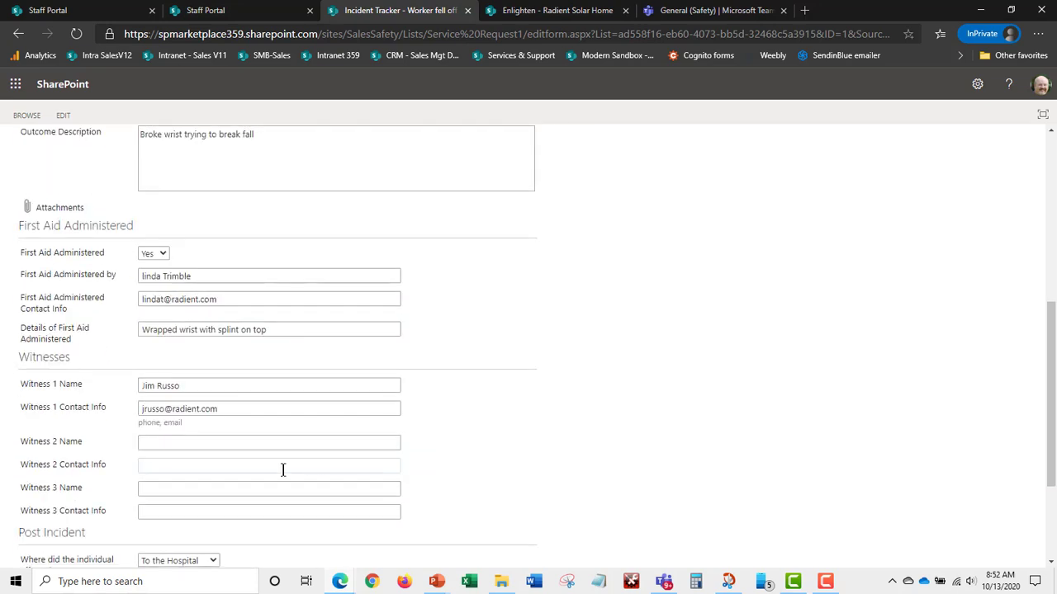
scroll(218, 487, down, 2)
scroll(365, 443, up, 1)
scroll(408, 446, up, 2)
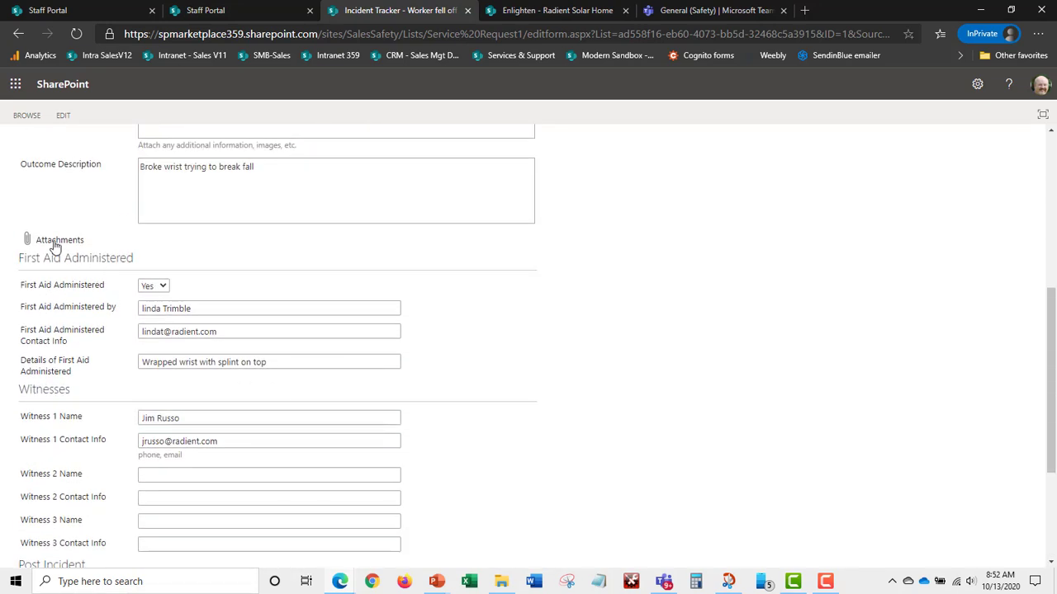
scroll(664, 472, up, 5)
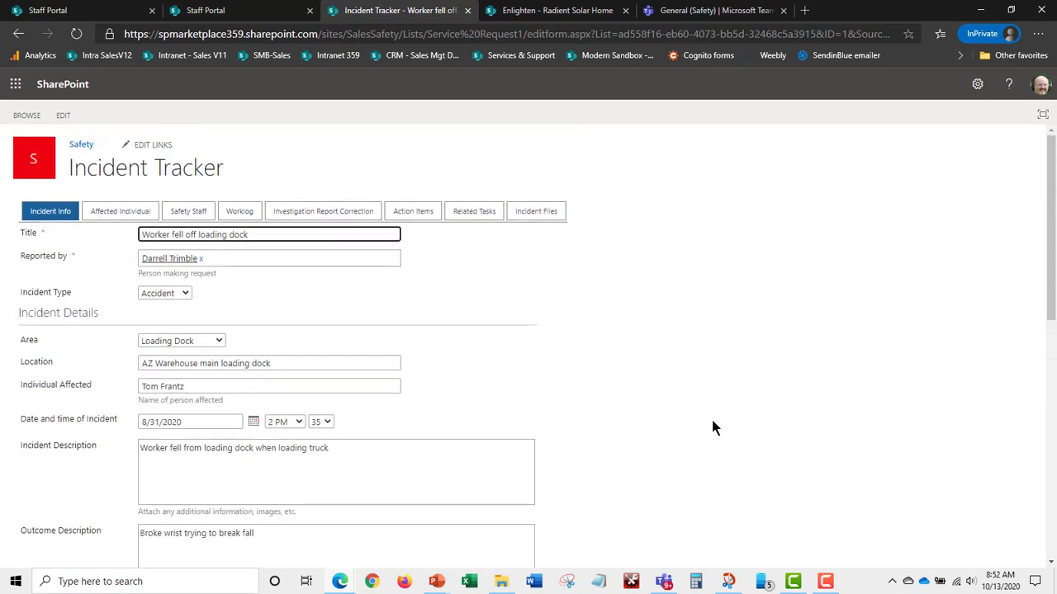
scroll(714, 428, down, 5)
scroll(714, 427, down, 2)
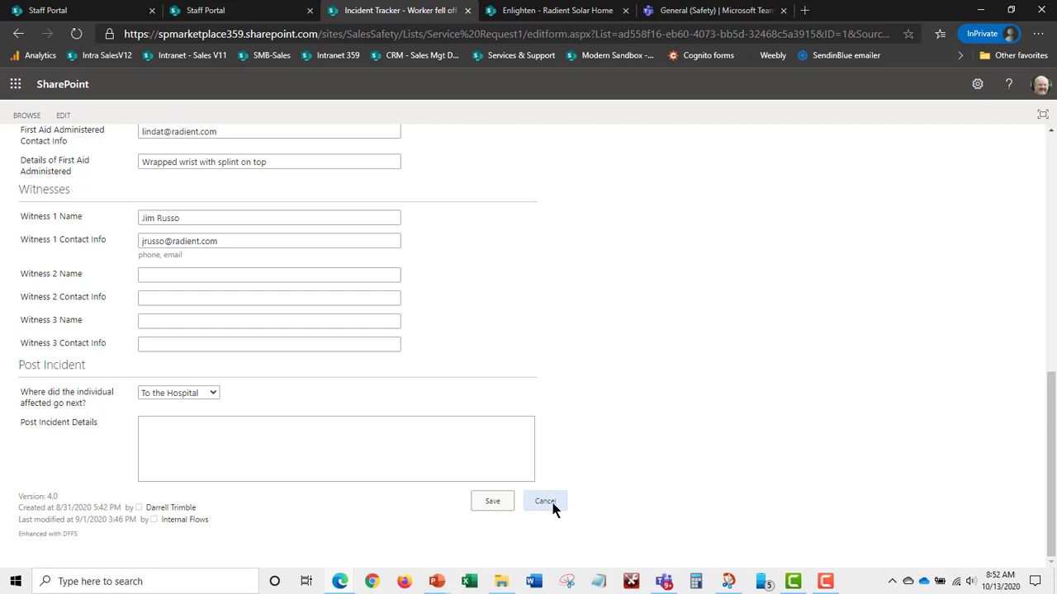
click(545, 501)
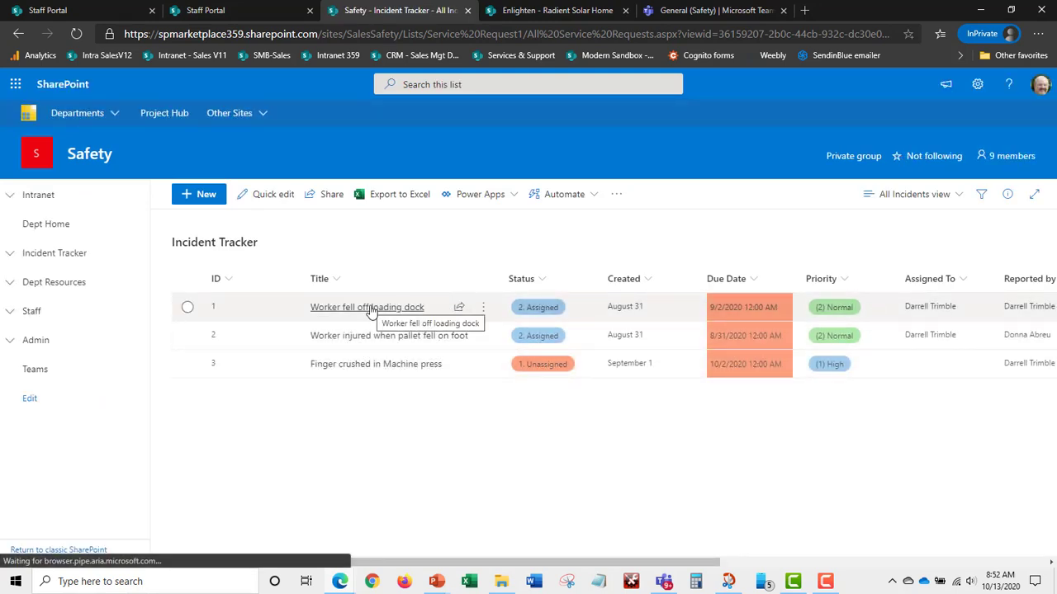
Review the general details and actions taken of the "No Capacity Sticker on Fork lift" observation, leaving it without saving.
click(9, 284)
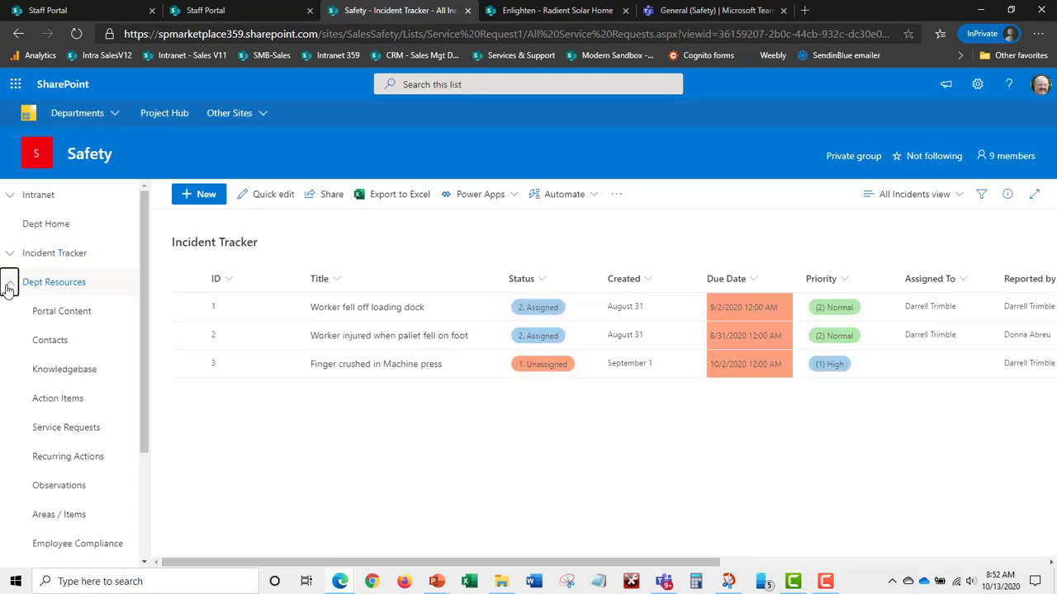
click(79, 491)
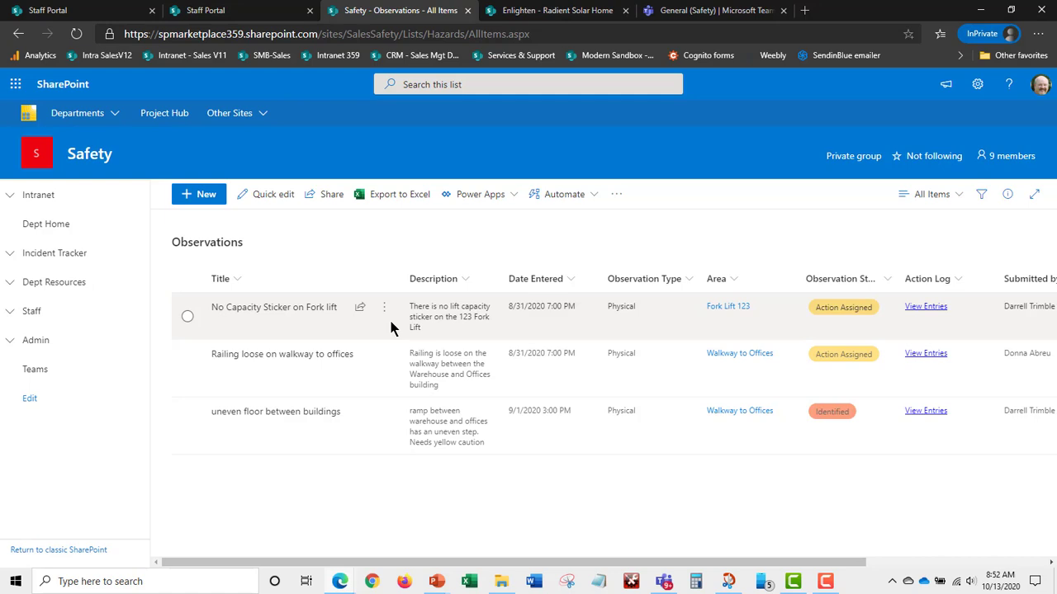
click(186, 316)
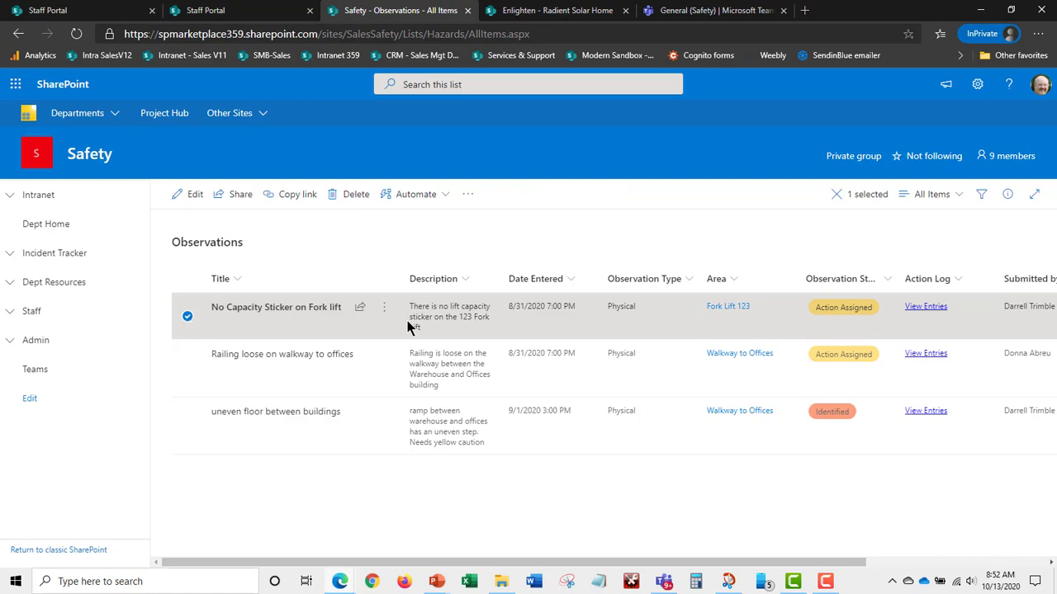
click(194, 200)
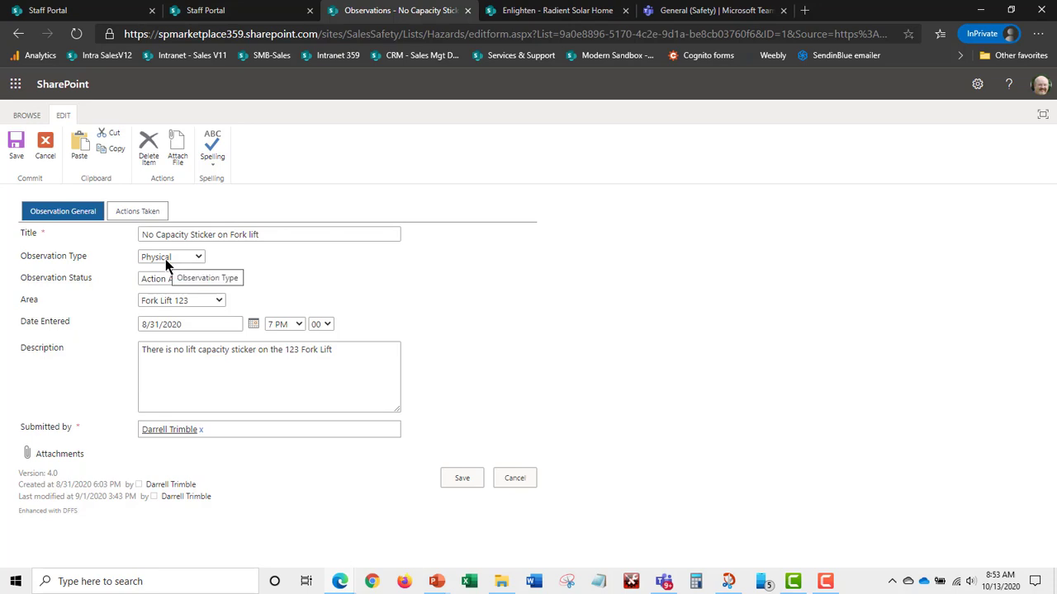
click(145, 216)
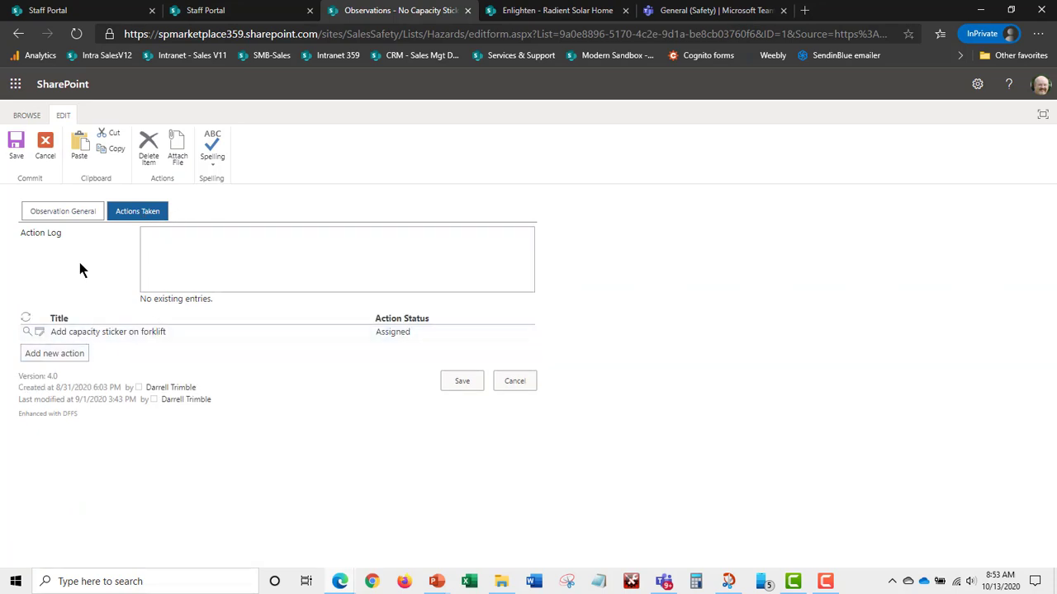
click(515, 381)
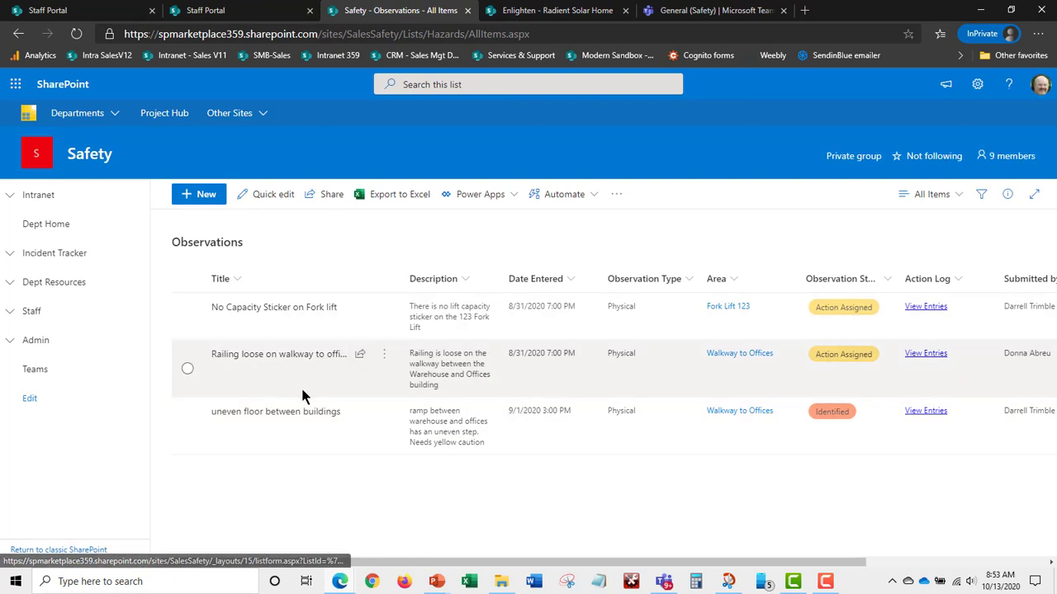
Check which views the Observations list offers and open the department's Service Requests list.
mouse_move(806, 564)
mouse_down()
mouse_move(993, 563)
mouse_move(806, 564)
mouse_up()
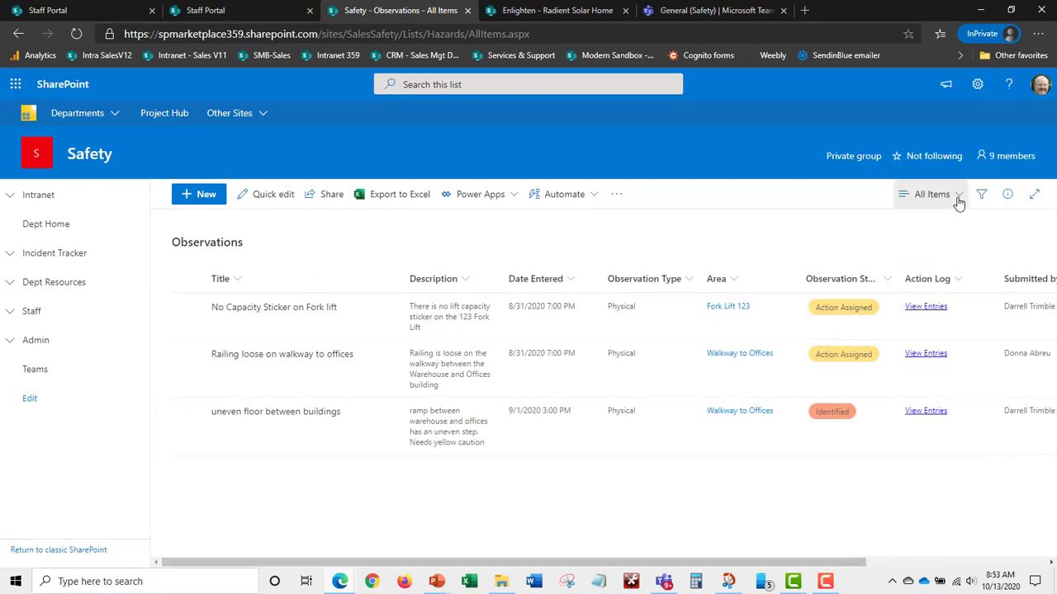
click(931, 194)
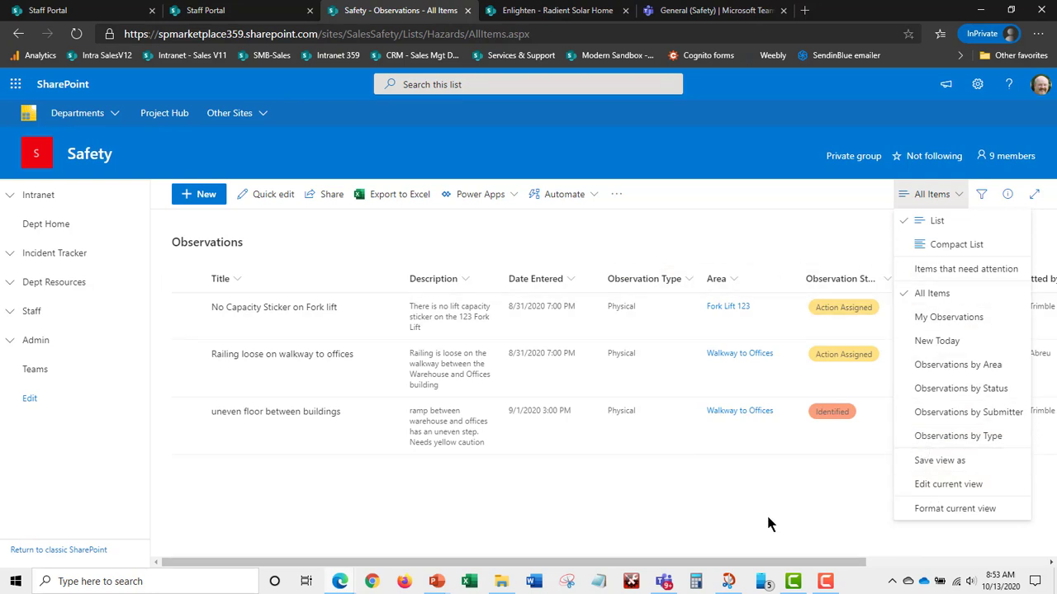
click(363, 236)
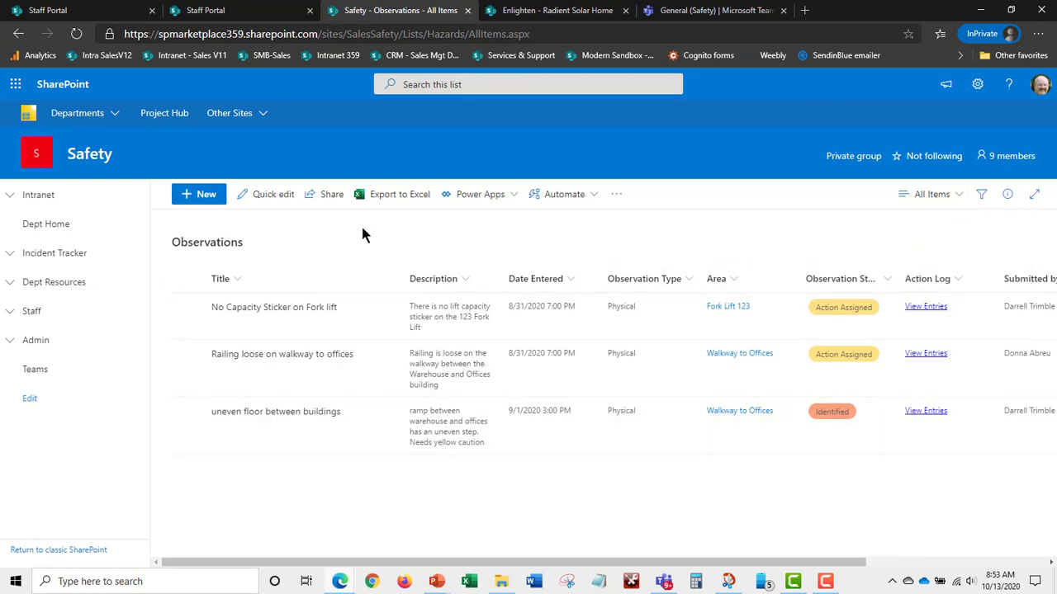
click(9, 282)
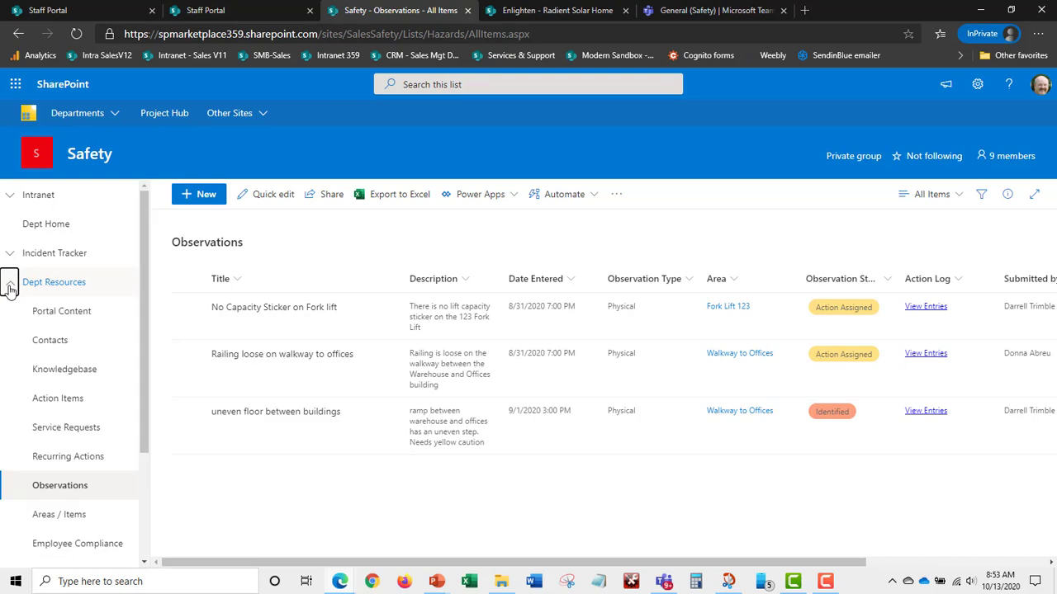
click(80, 436)
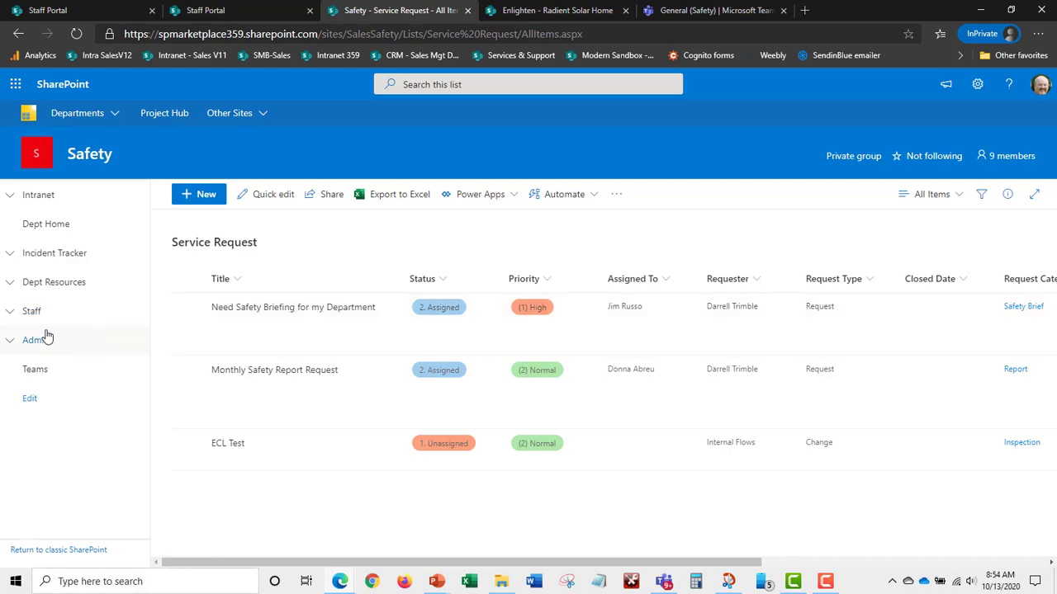
Open the "Fork Lift 123" record for editing from the Areas / Items list under department resources.
click(10, 283)
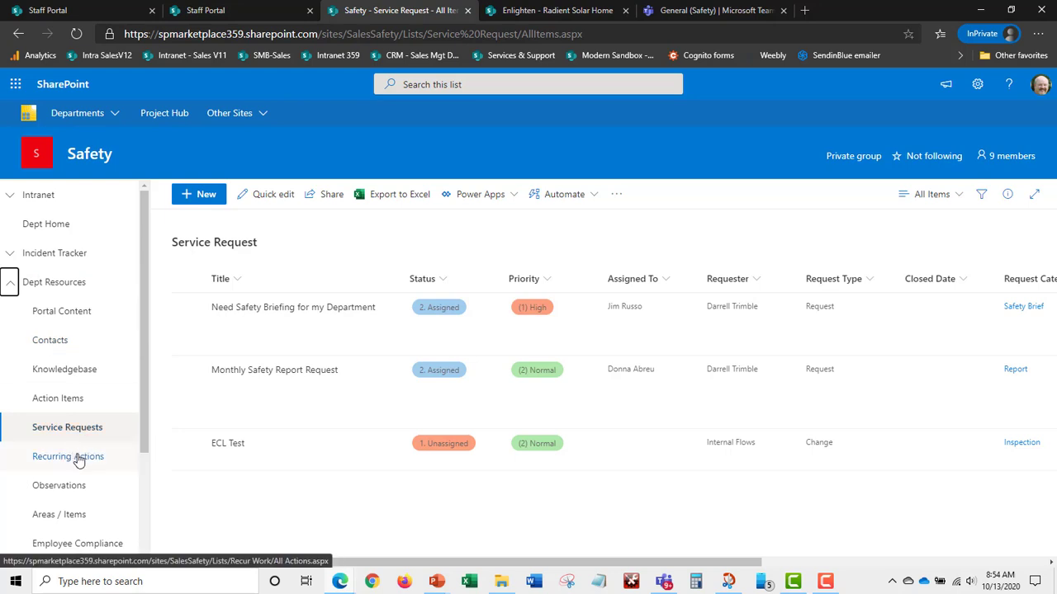
click(66, 514)
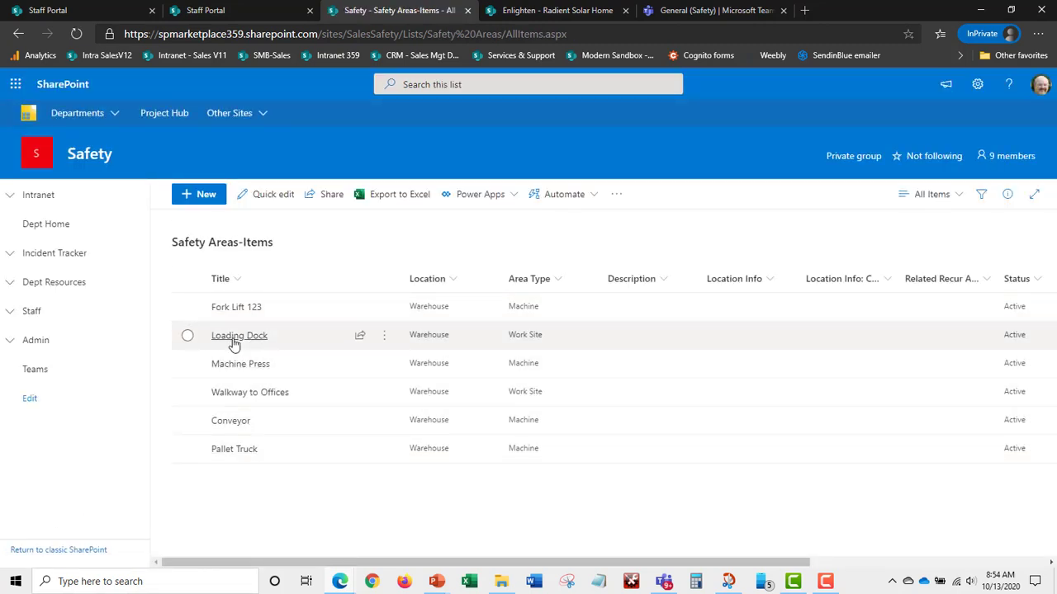
click(187, 309)
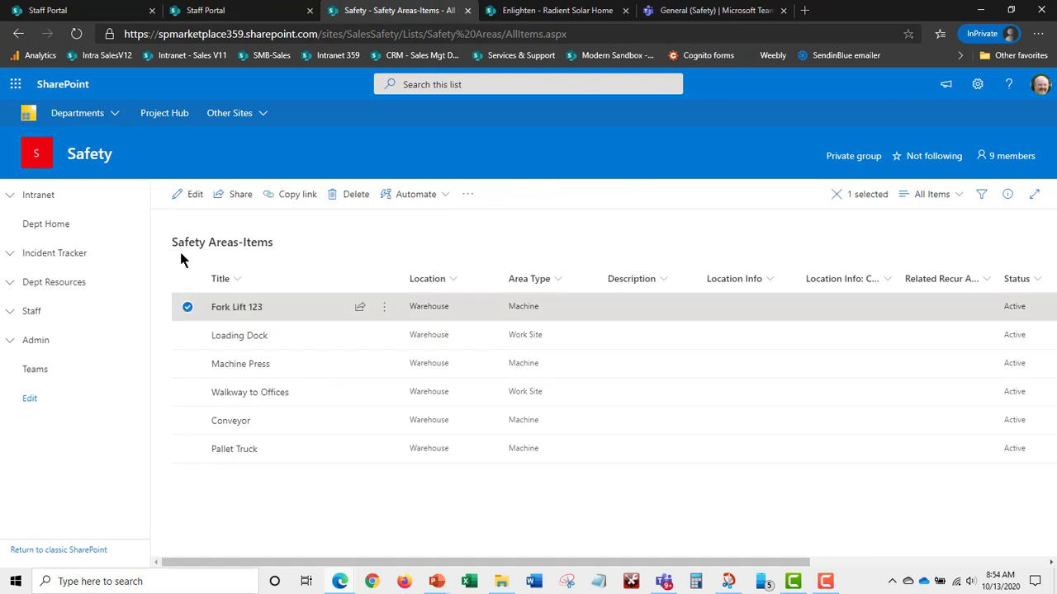
click(193, 201)
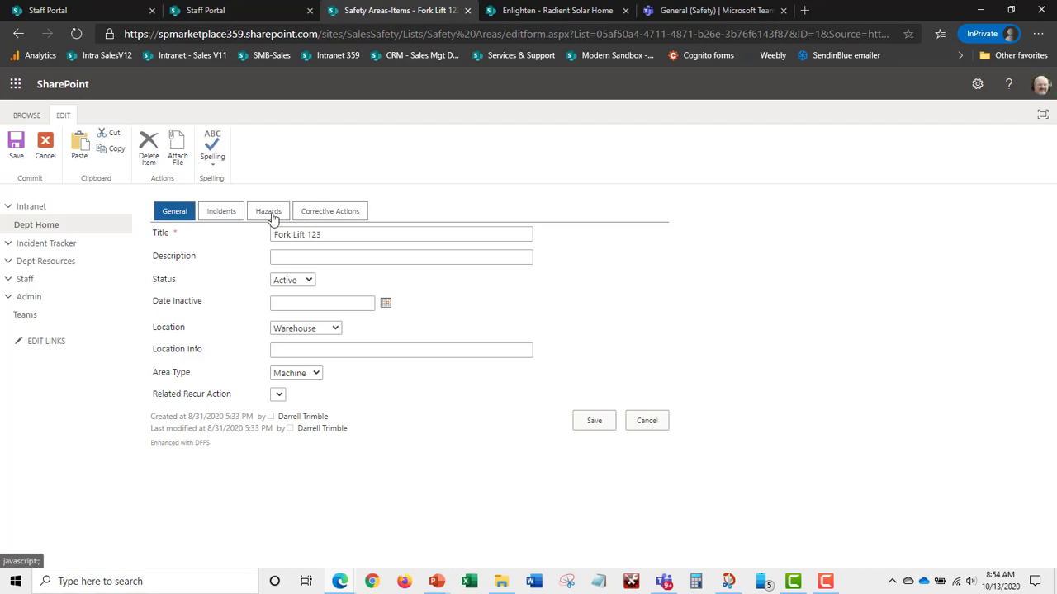
Review the incidents, hazards, corrective actions and general details of Fork Lift 123, and leave the record without saving.
click(229, 213)
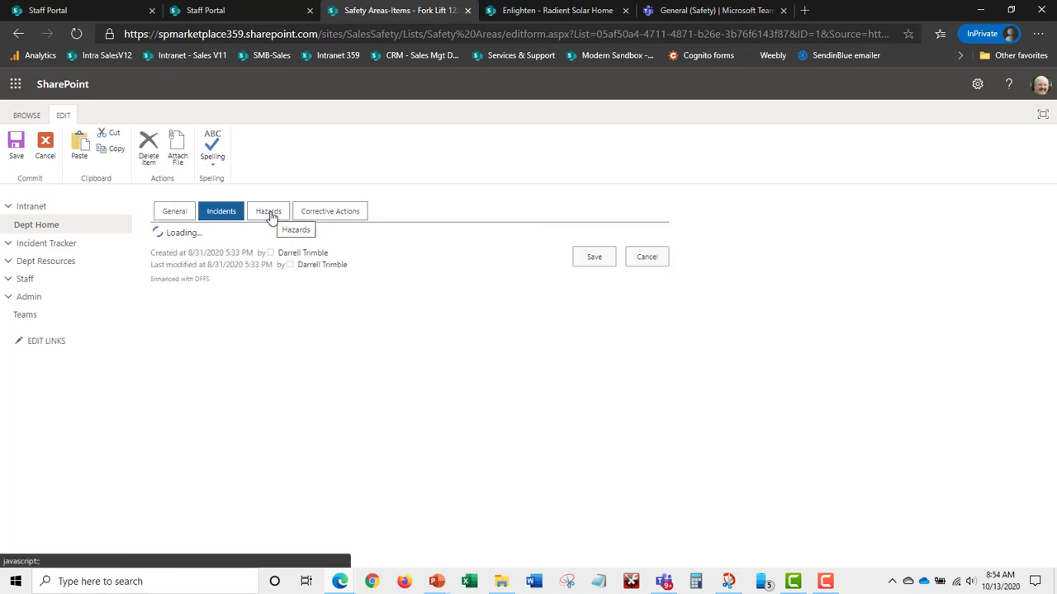
click(269, 213)
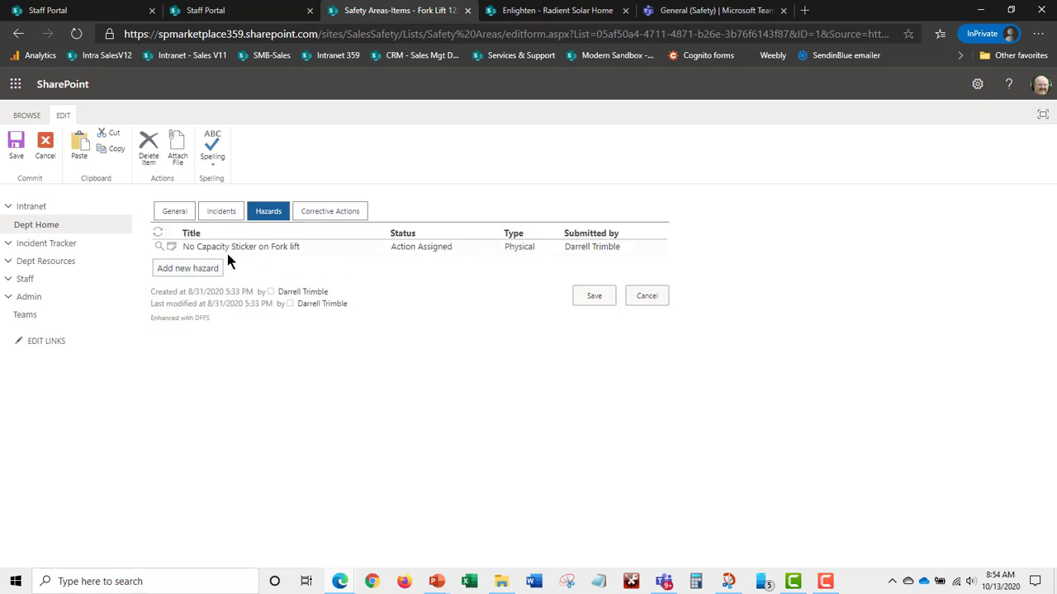
click(355, 216)
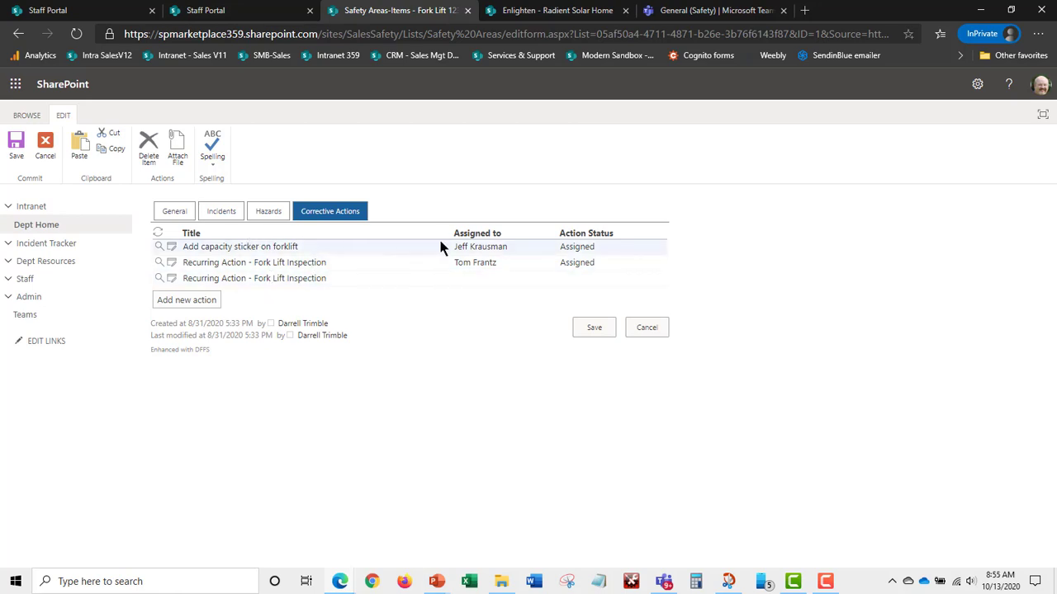
click(174, 211)
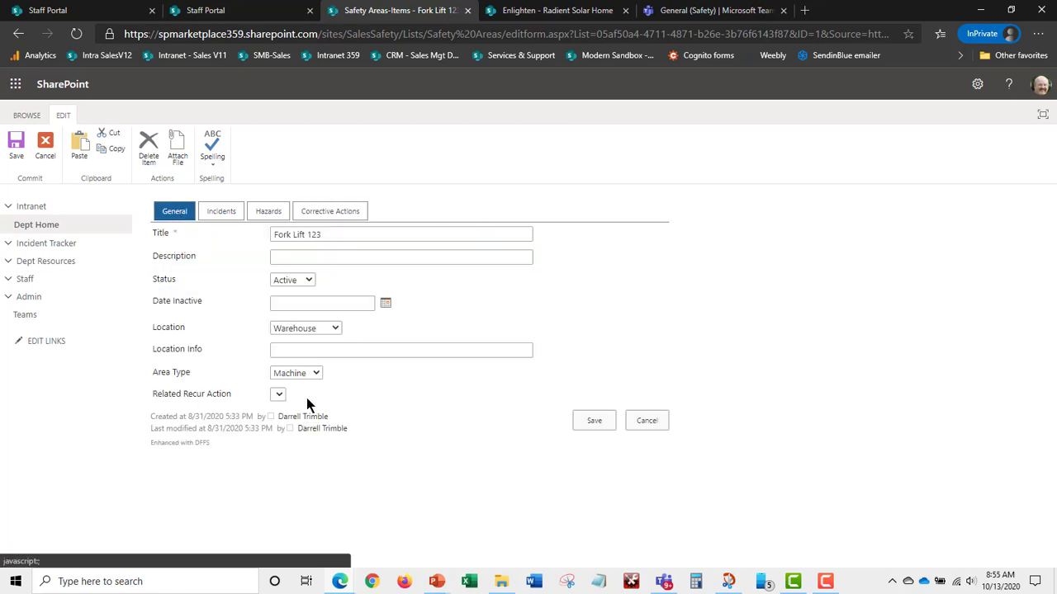
click(650, 421)
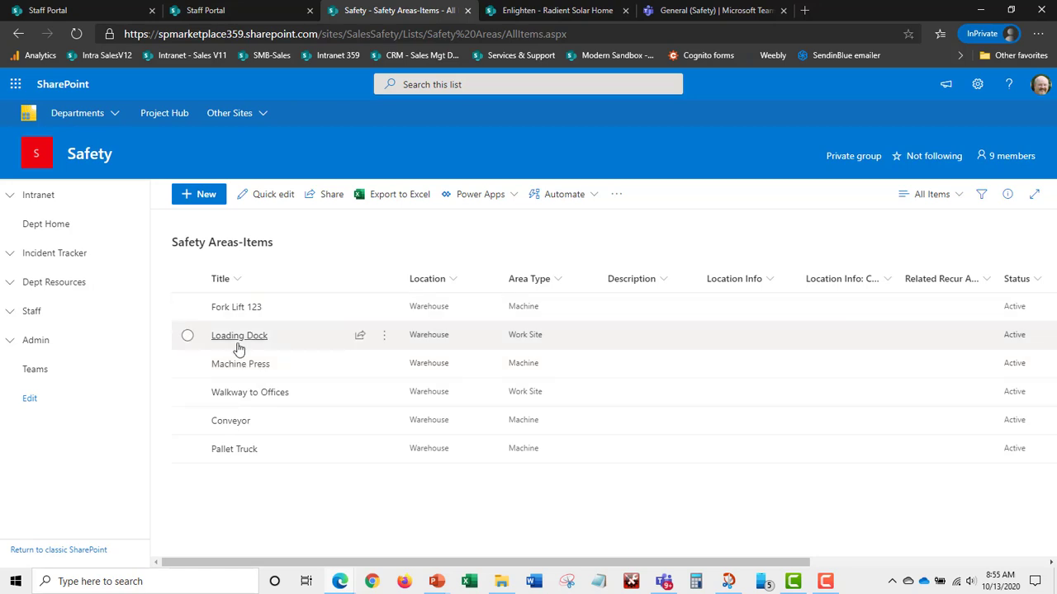
Open the "Fork Lift Inspection" record from the department's Recurring Actions list, review its general details, and leave it without saving.
click(10, 285)
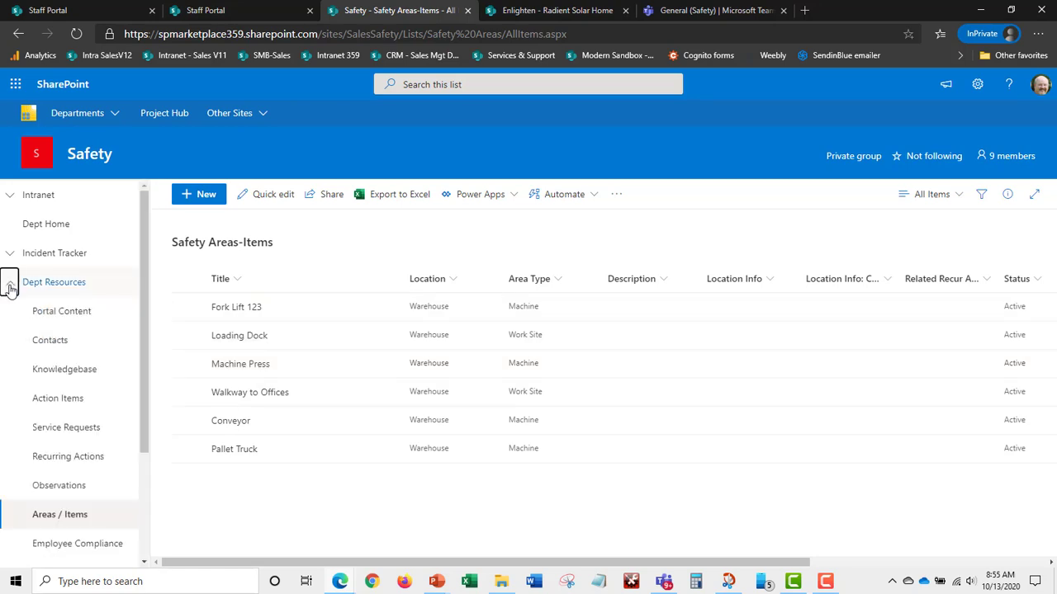
drag(141, 397, 143, 463)
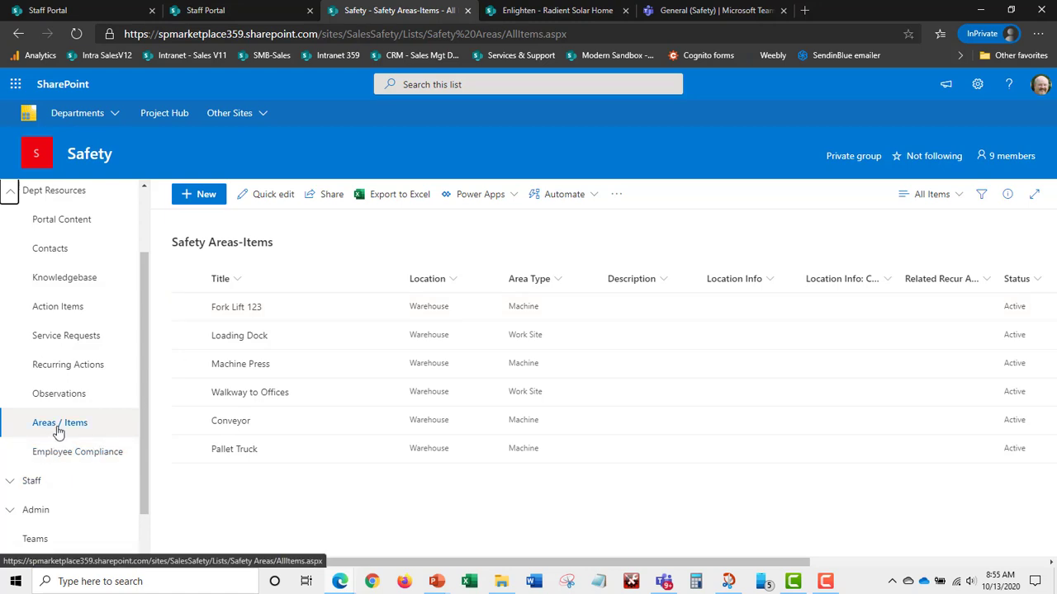
click(70, 368)
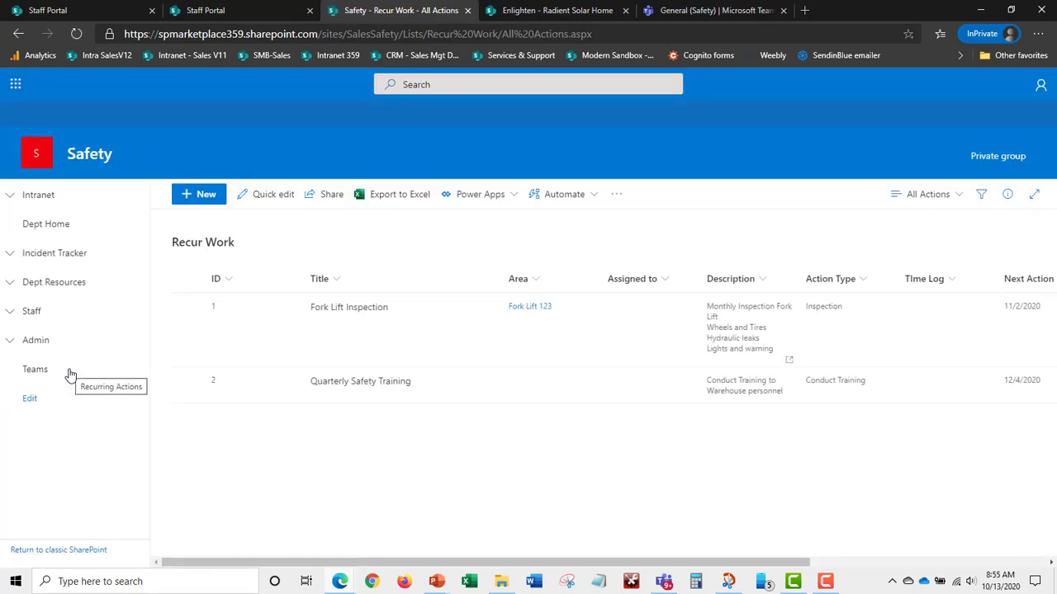
click(187, 331)
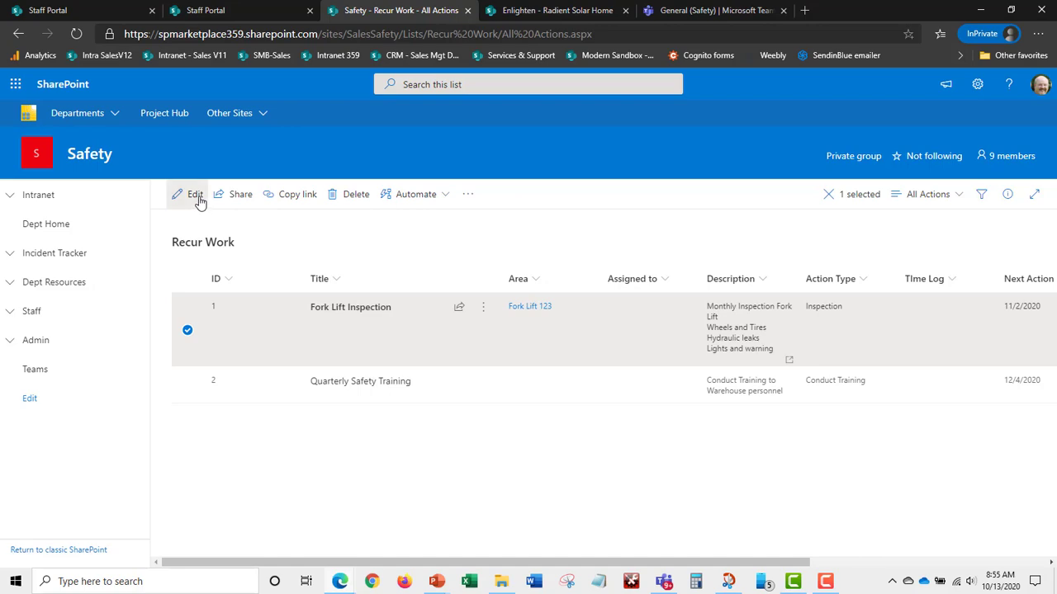
click(195, 194)
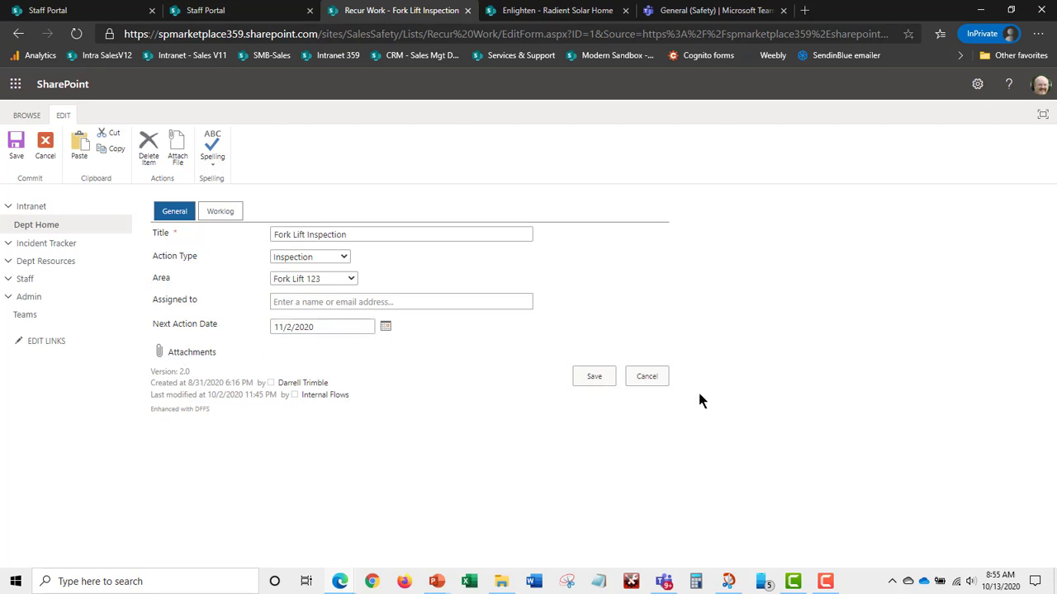
click(647, 377)
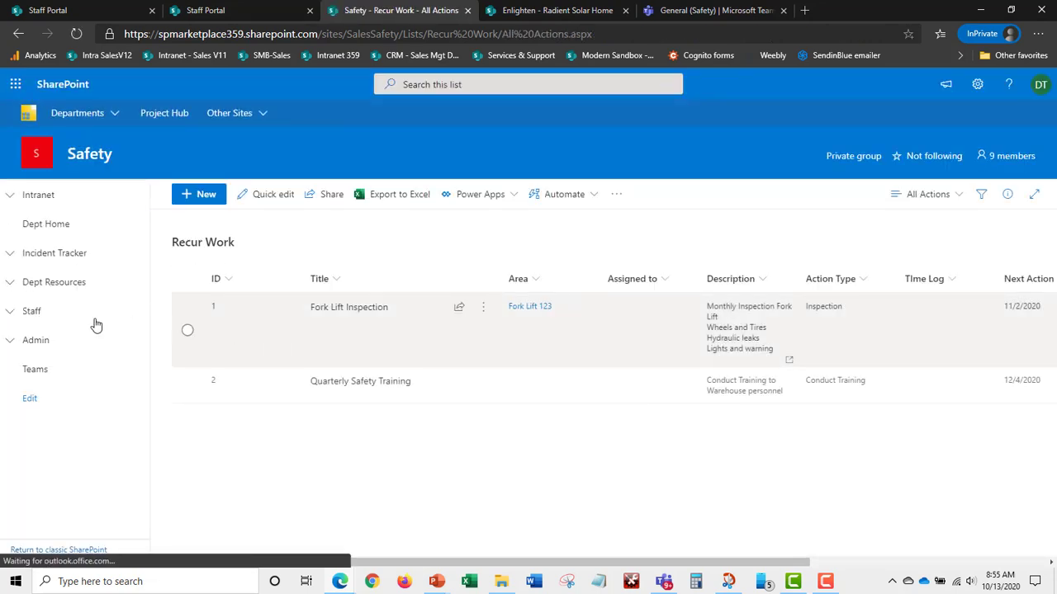
Open the department's Action Items list in the All Actions view and review all its columns, from action status to time log.
click(9, 282)
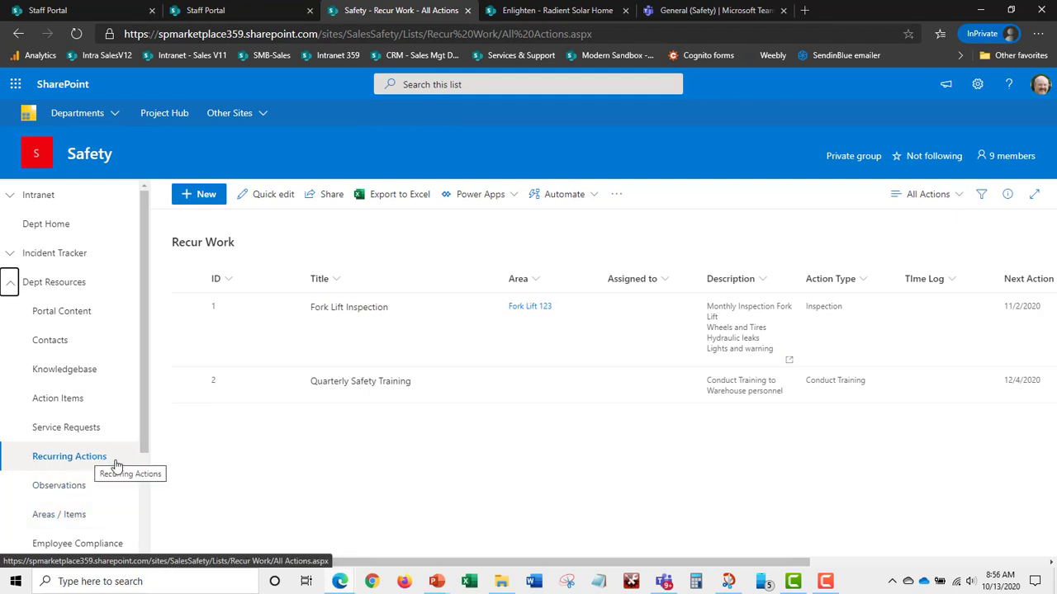
click(77, 401)
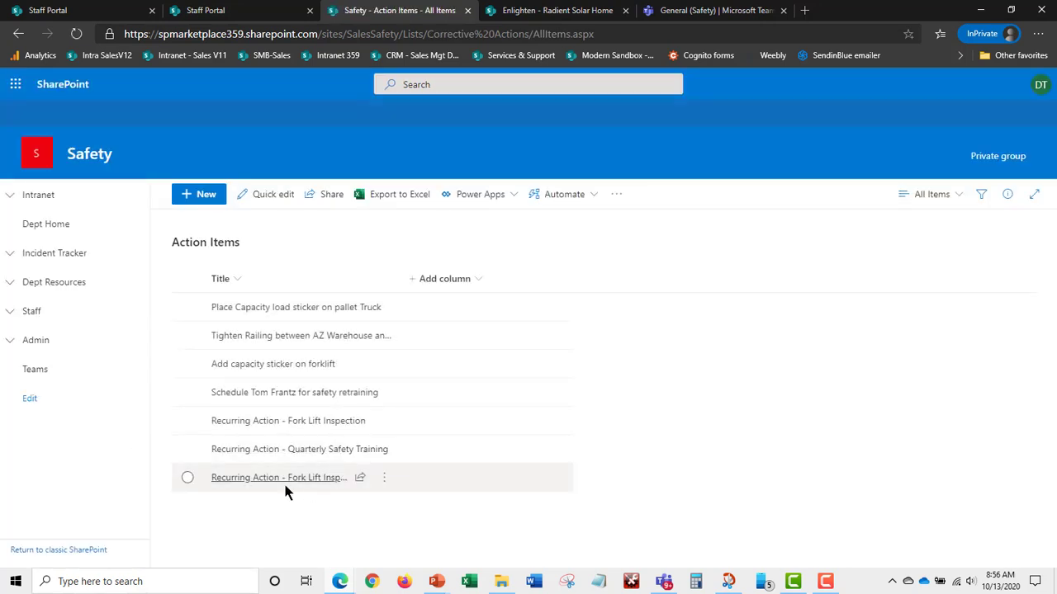
click(959, 198)
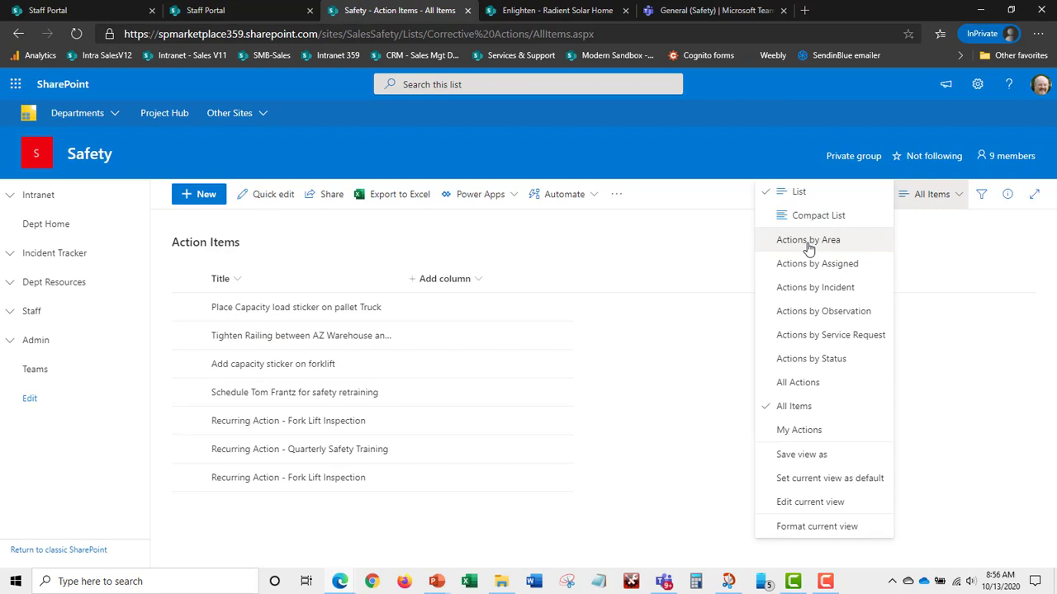
click(802, 382)
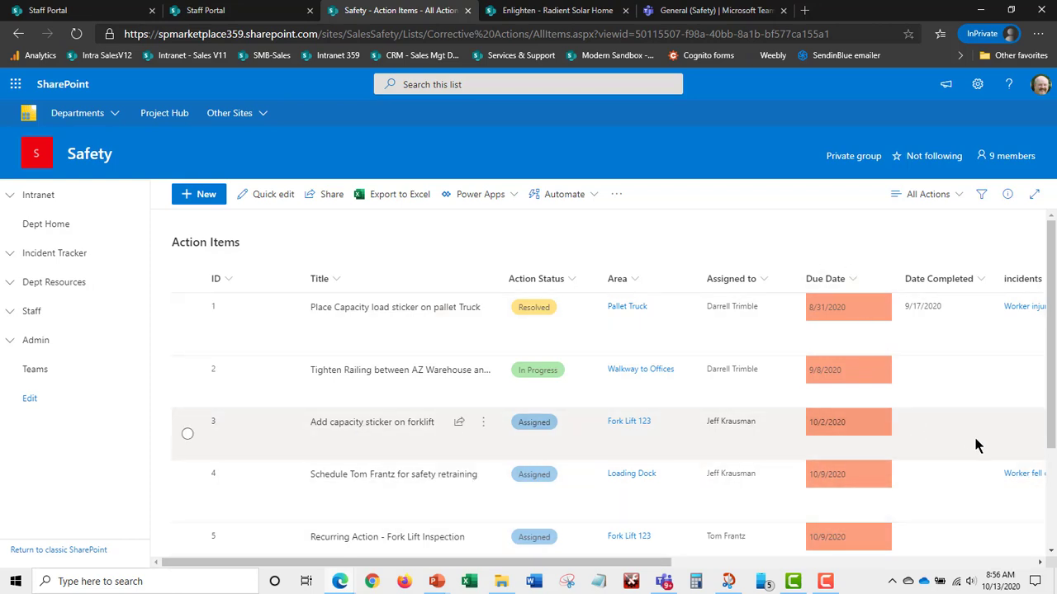
drag(652, 569, 995, 587)
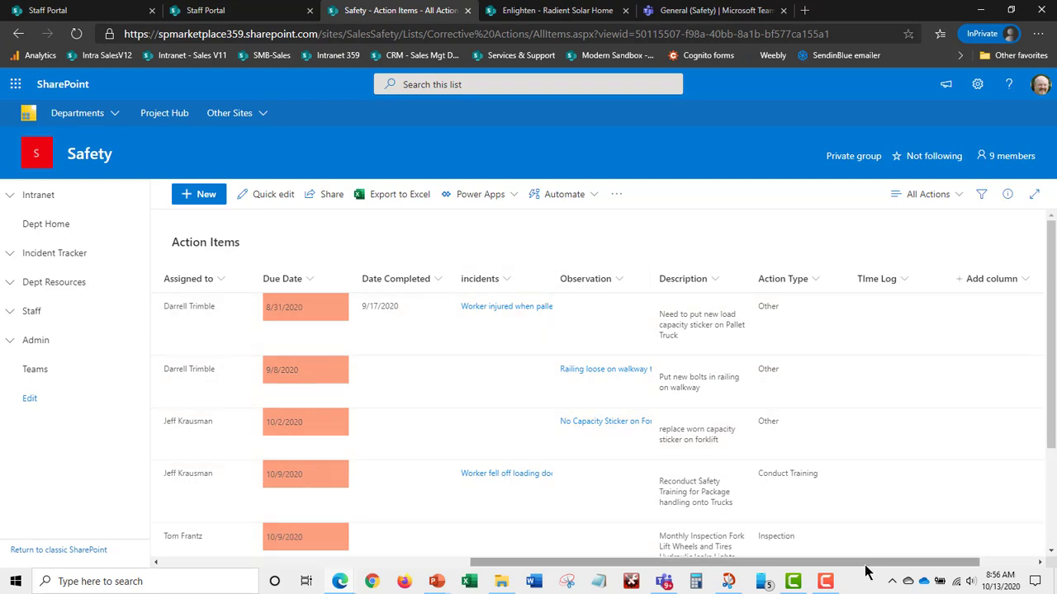
drag(867, 570, 558, 569)
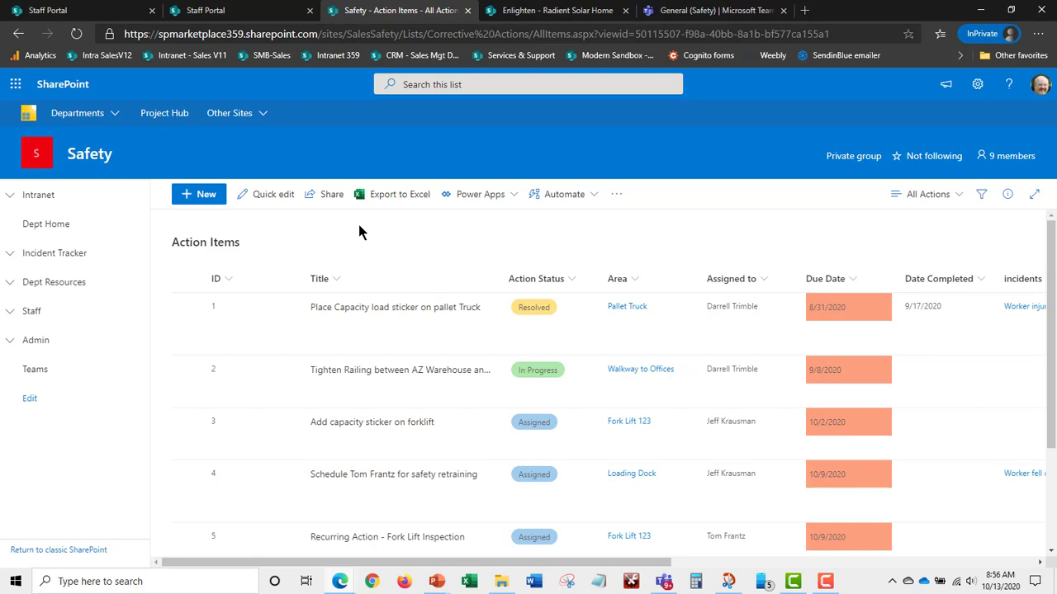
Open My Workspace from the staff resources and review its incidents, action items, recent documents and shortcut tiles.
click(10, 312)
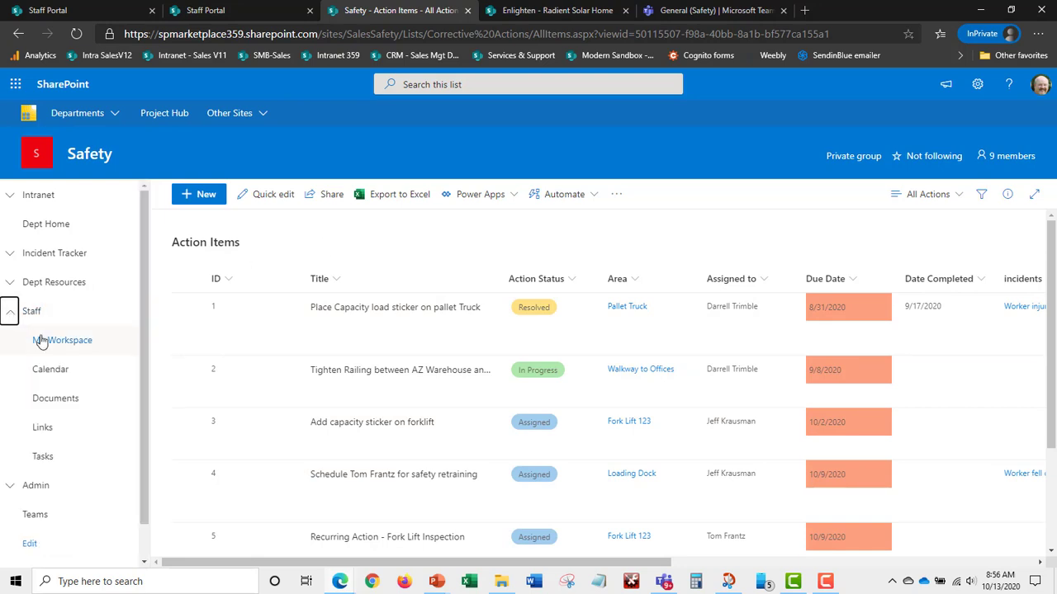
click(66, 348)
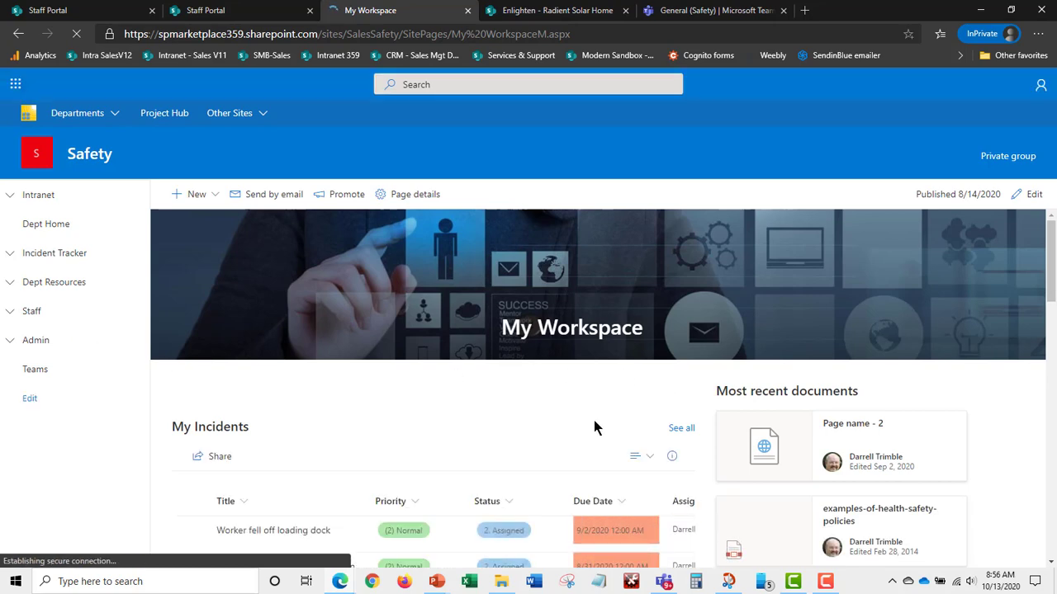
scroll(571, 427, down, 1)
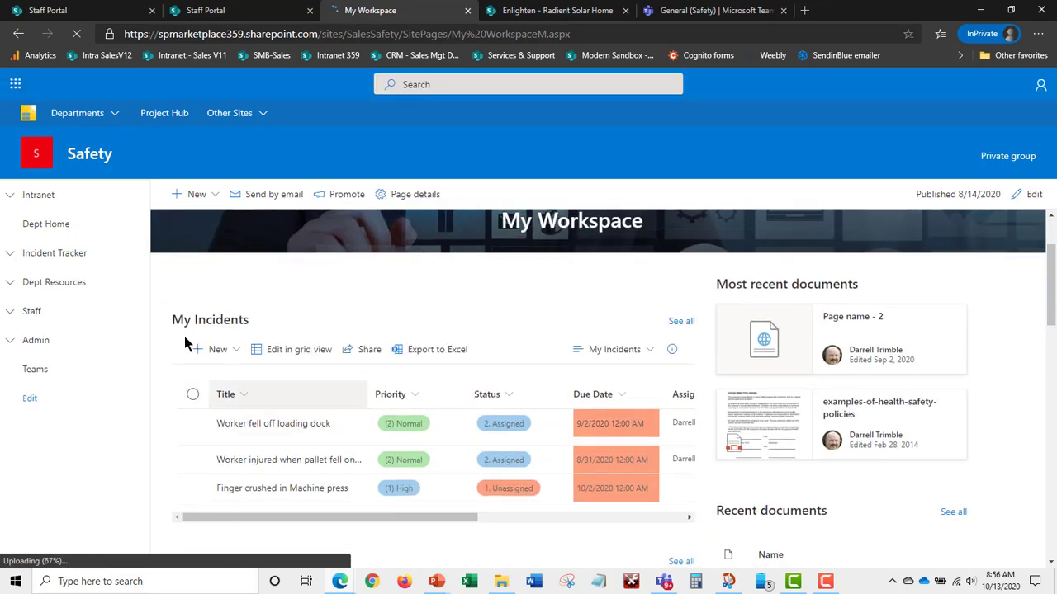
scroll(543, 433, down, 3)
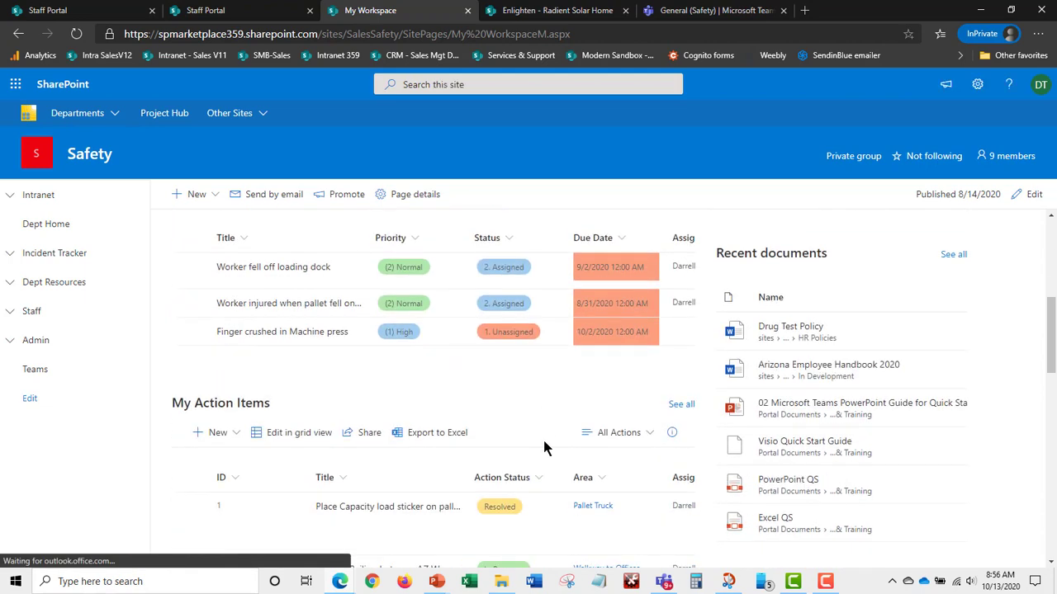
scroll(462, 452, down, 5)
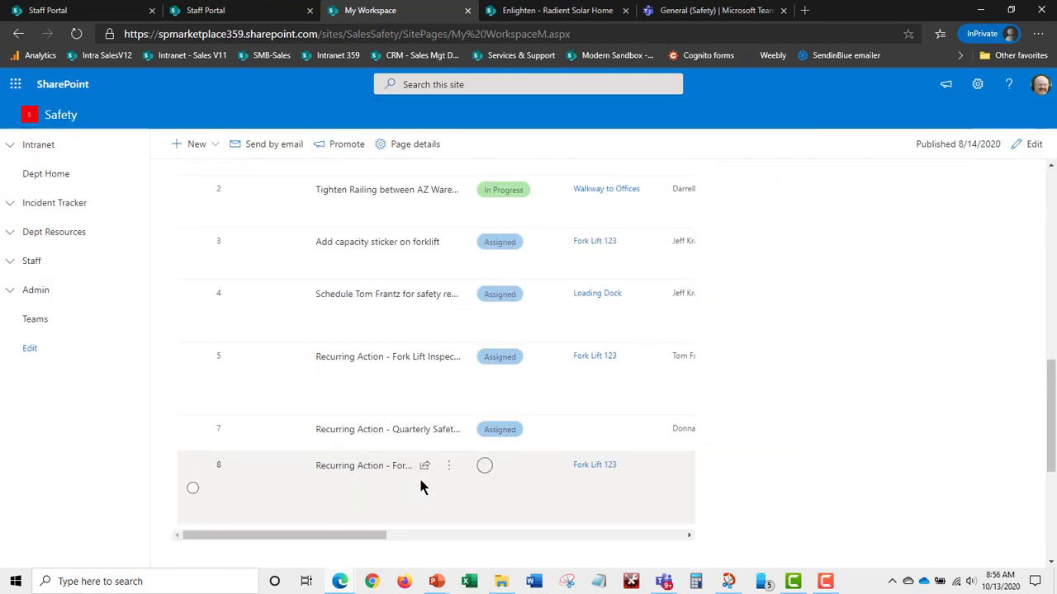
scroll(576, 506, up, 7)
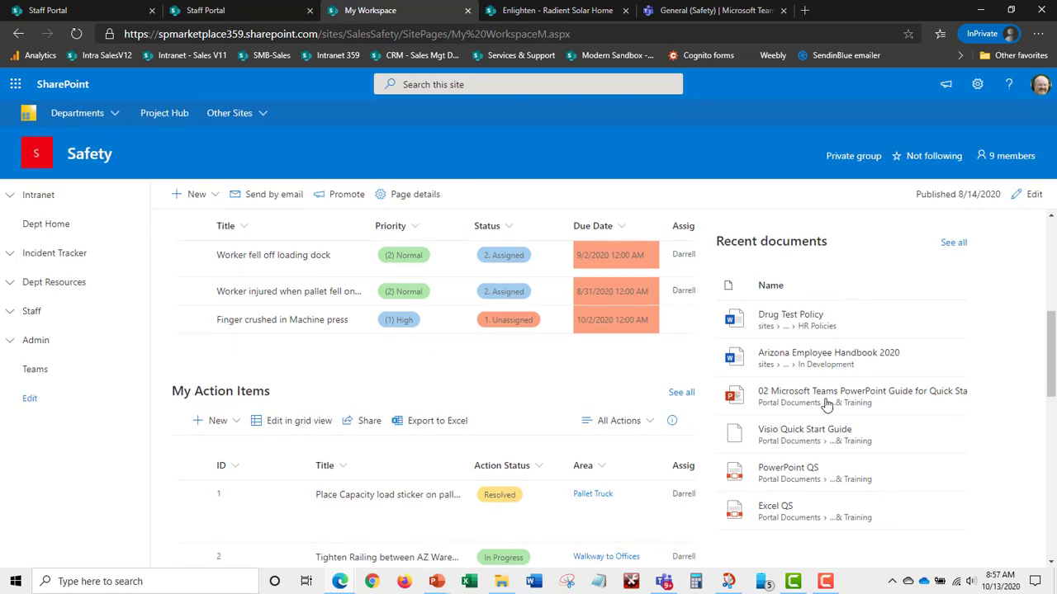
scroll(865, 484, down, 2)
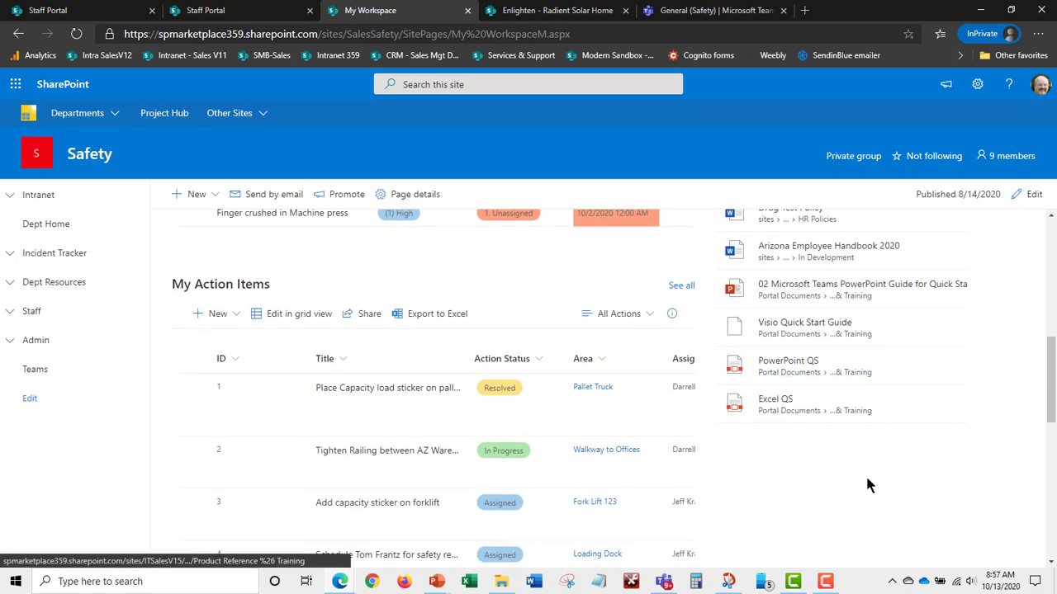
scroll(865, 483, up, 5)
scroll(867, 485, up, 1)
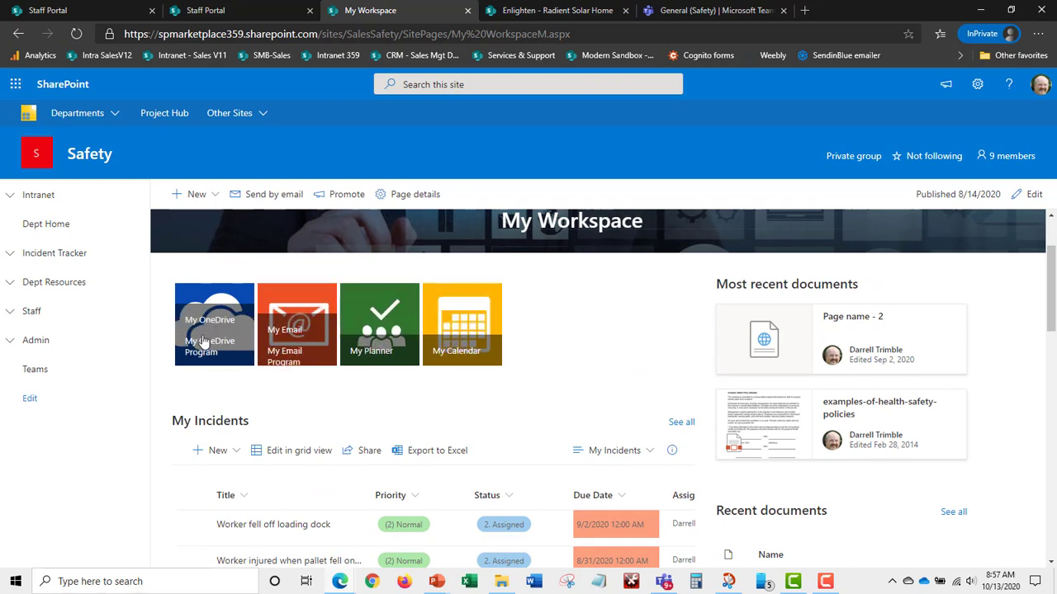
Switch to Microsoft Teams and review the posts in the Safety team's General channel.
click(687, 18)
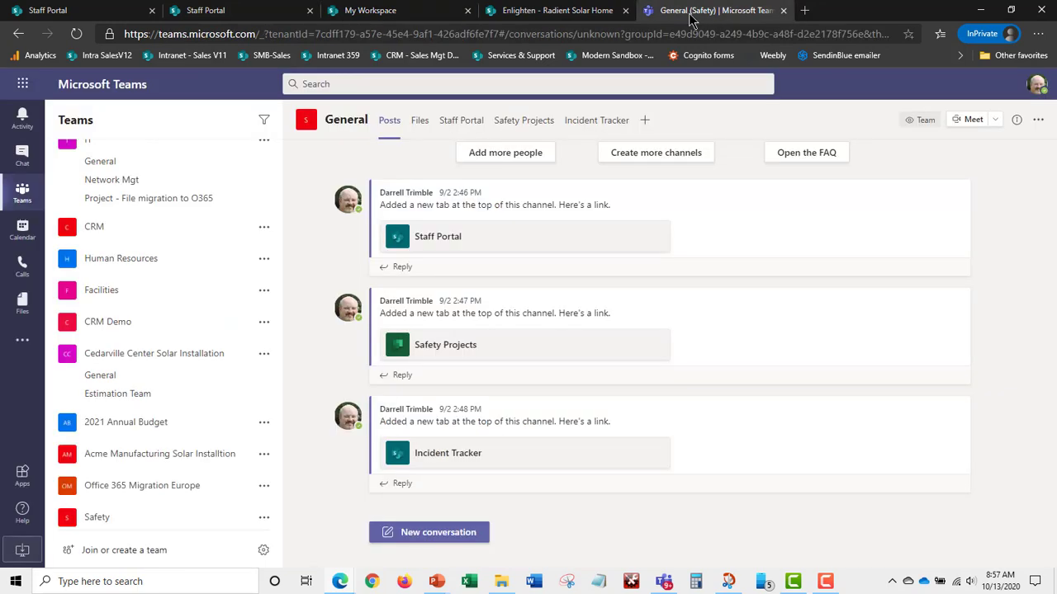
scroll(801, 462, up, 3)
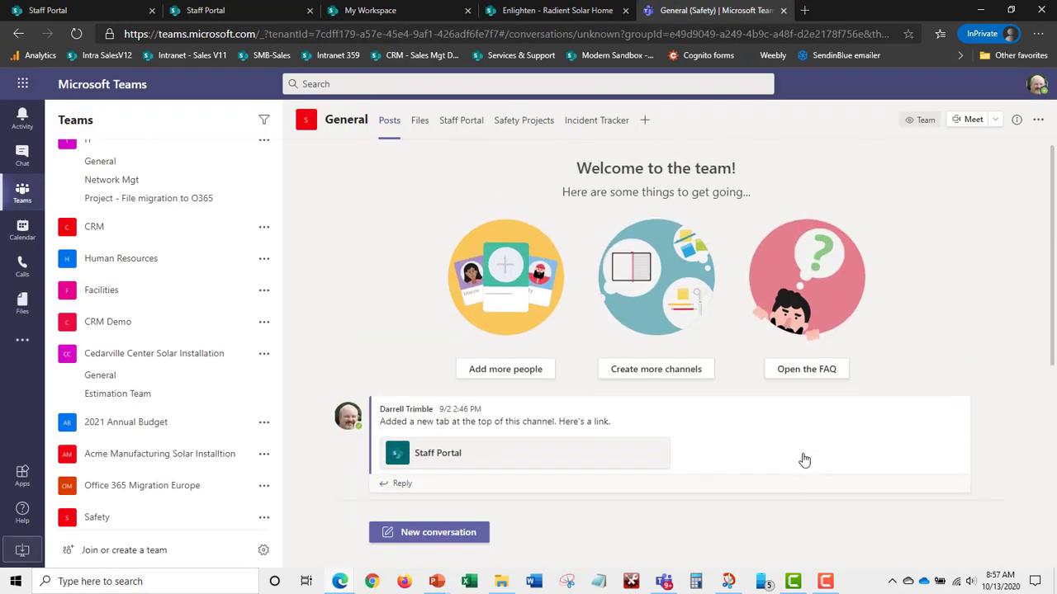
scroll(803, 460, down, 2)
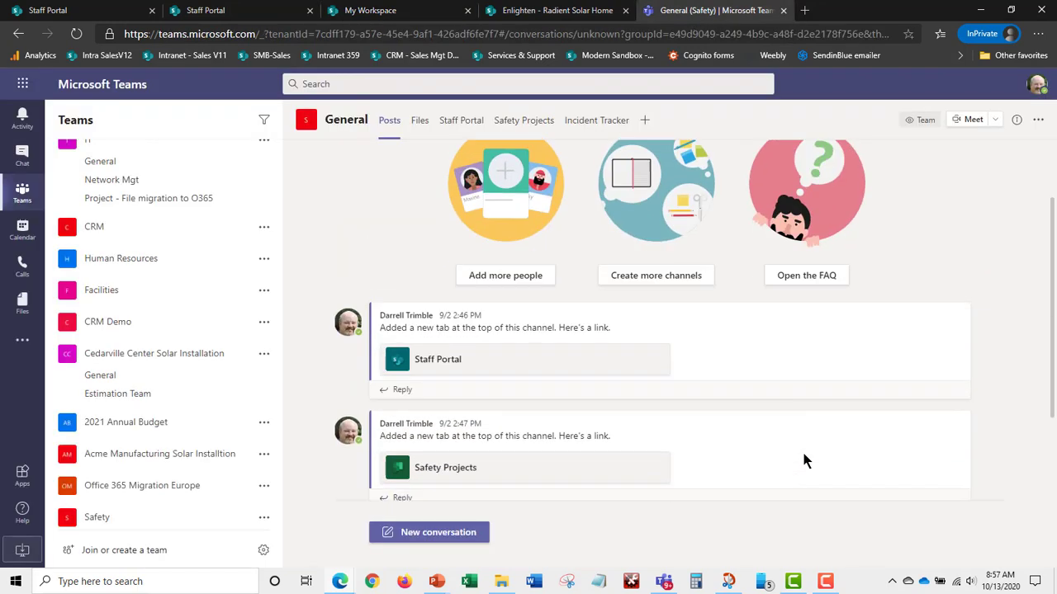
scroll(804, 460, down, 2)
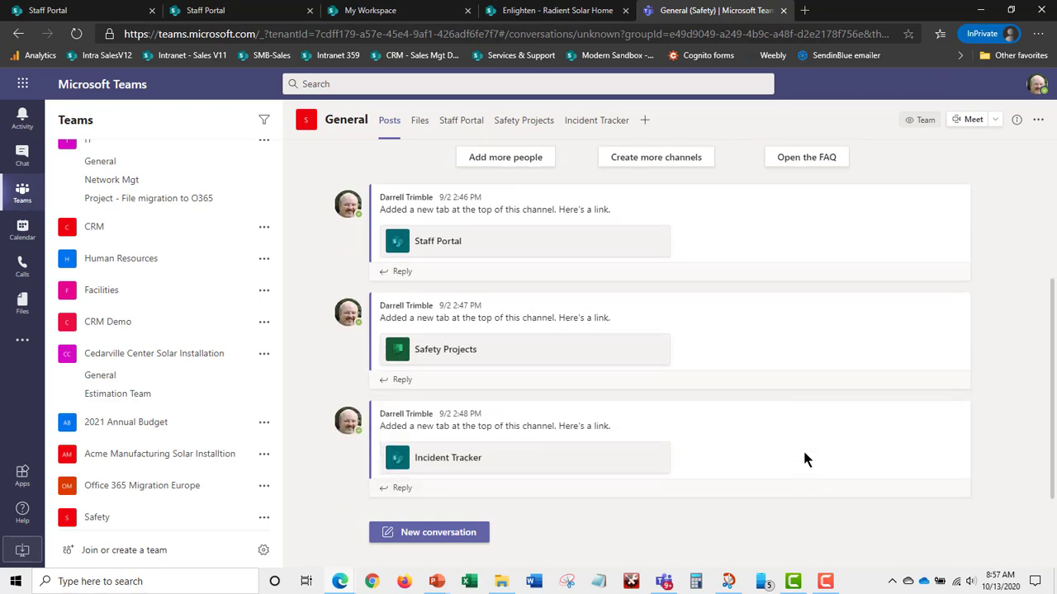
scroll(578, 330, up, 5)
View the Safety channel's Files, Staff Portal, Safety Projects and Incident Tracker pages in turn.
click(419, 126)
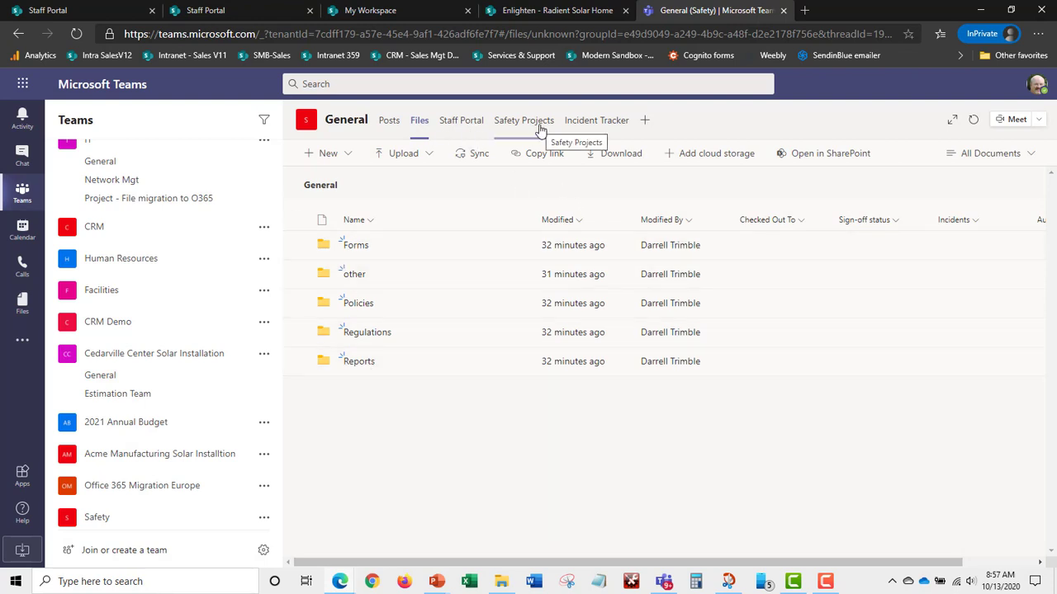
click(468, 128)
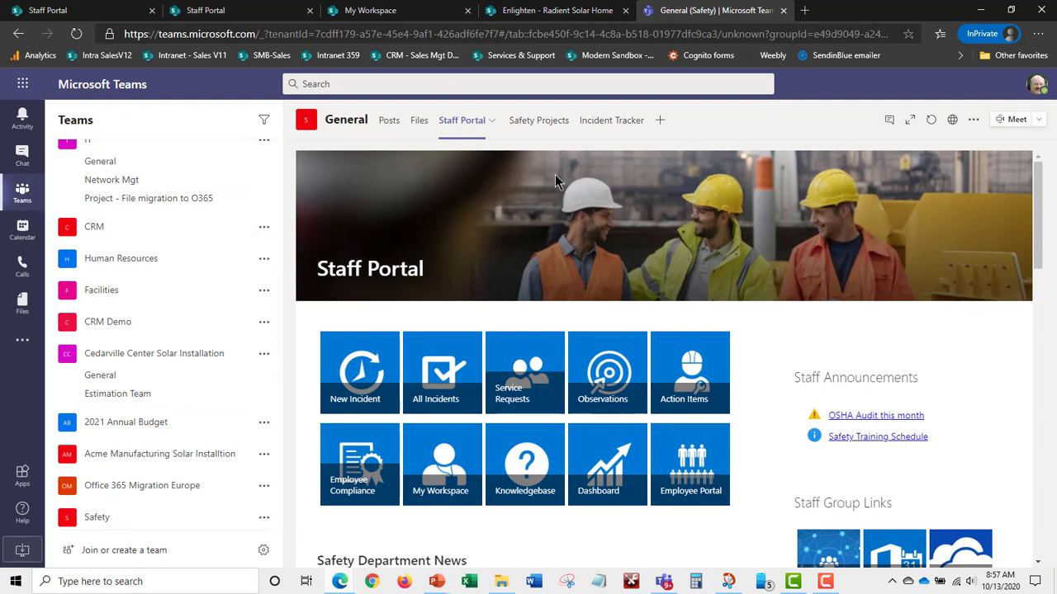
click(557, 130)
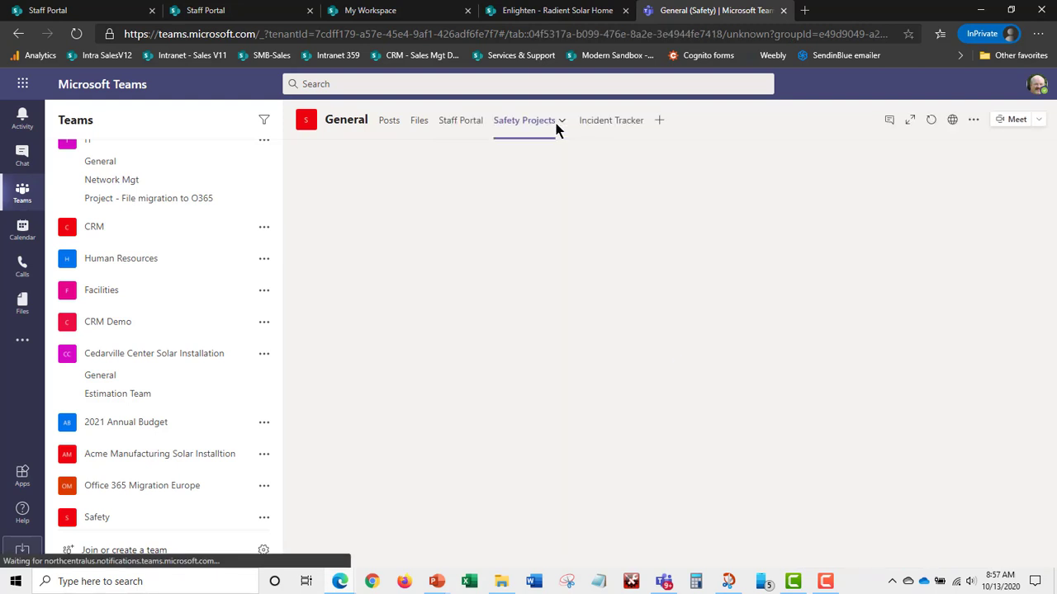
click(621, 130)
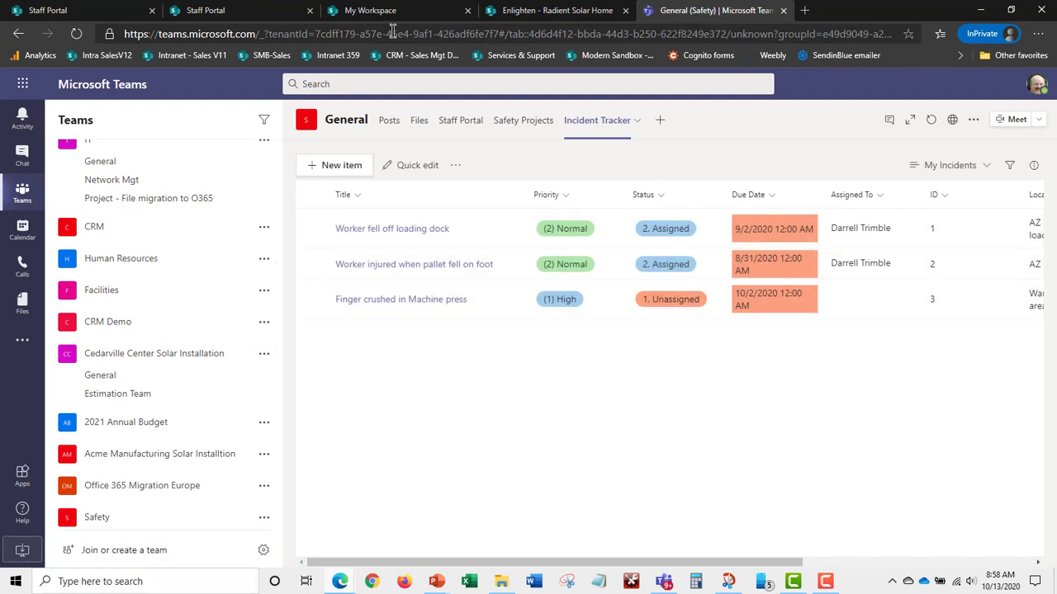
Return to the SharePoint Staff Portal, review its tiles, news, group links and staff calendar, and check the available Office 365 apps.
click(46, 17)
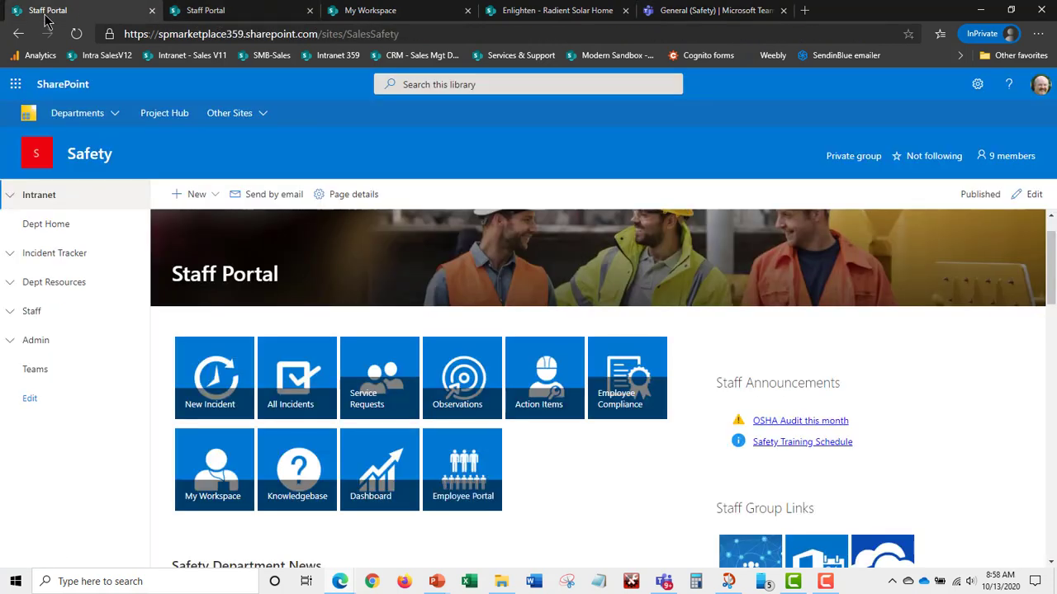
scroll(967, 488, up, 1)
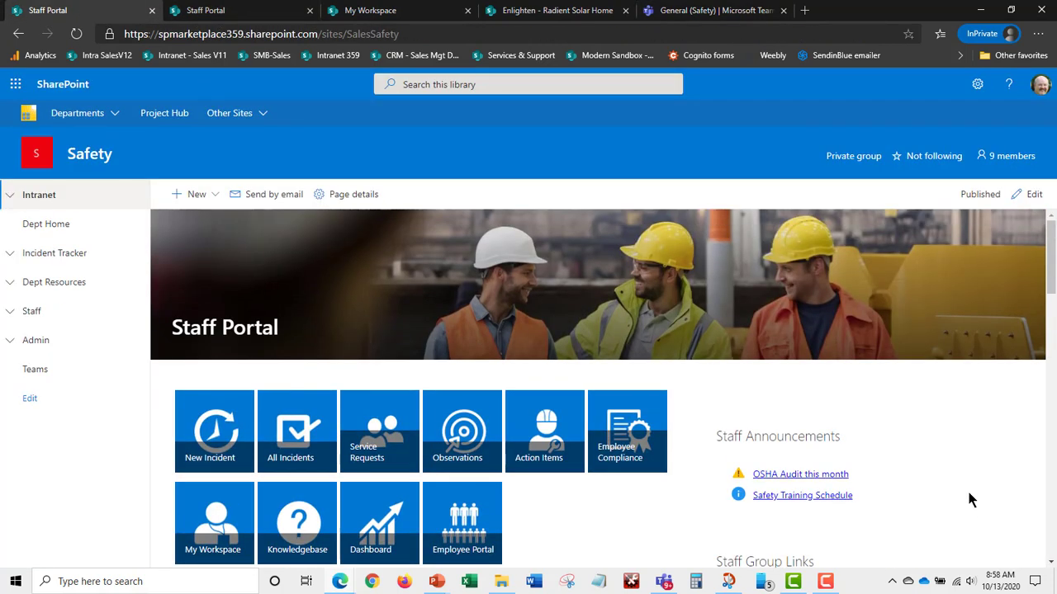
scroll(967, 488, down, 2)
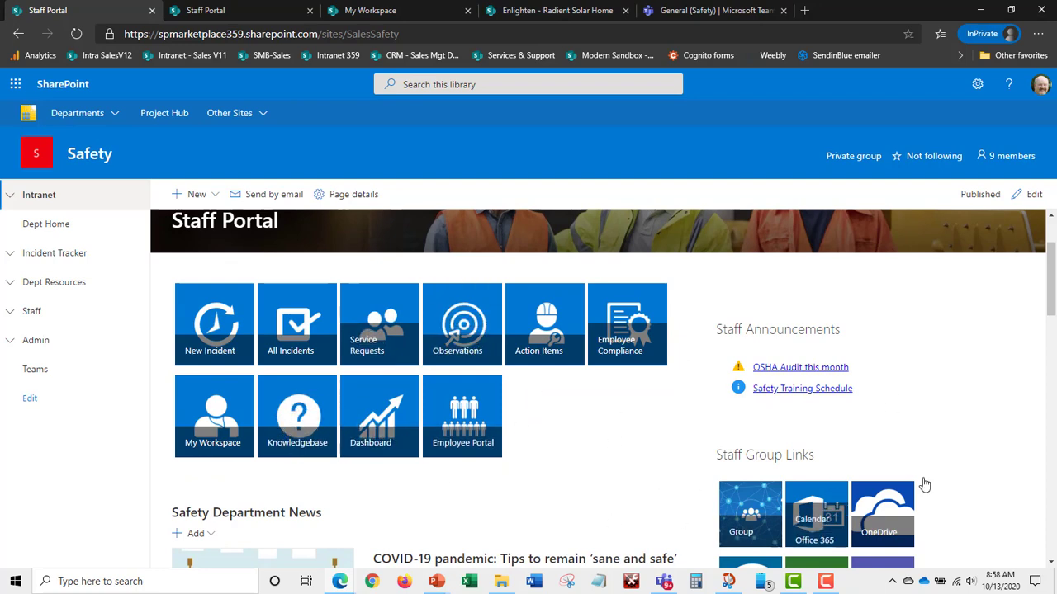
scroll(593, 473, down, 4)
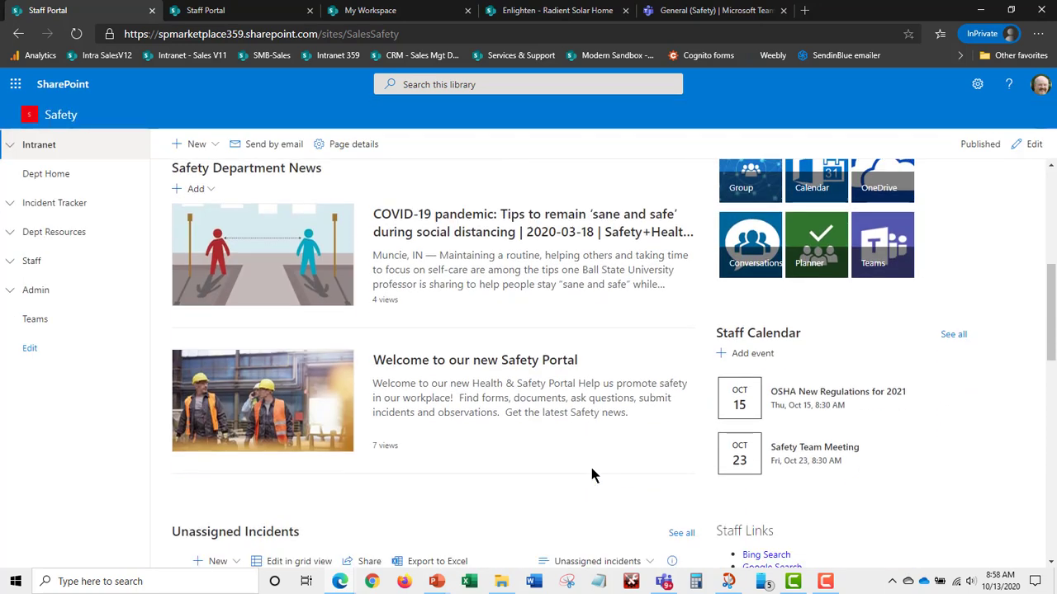
scroll(594, 472, up, 5)
scroll(604, 472, up, 1)
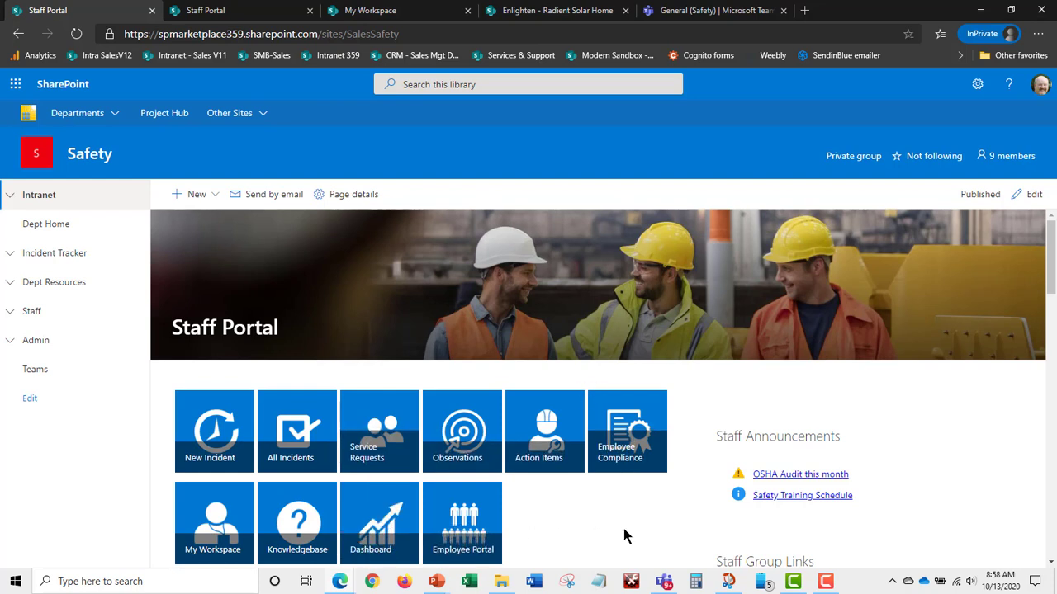
click(14, 84)
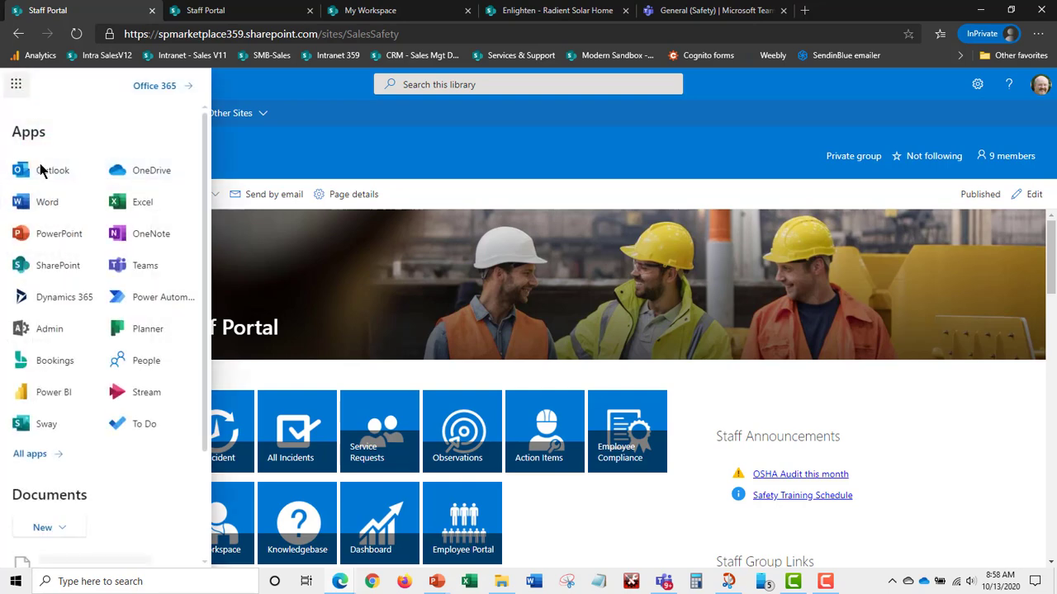
click(302, 157)
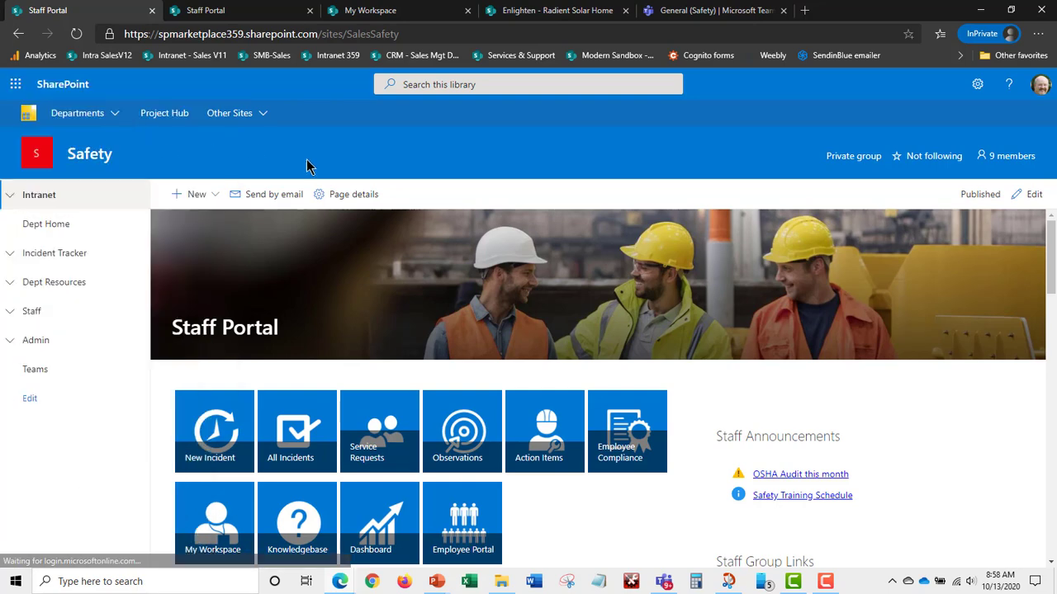